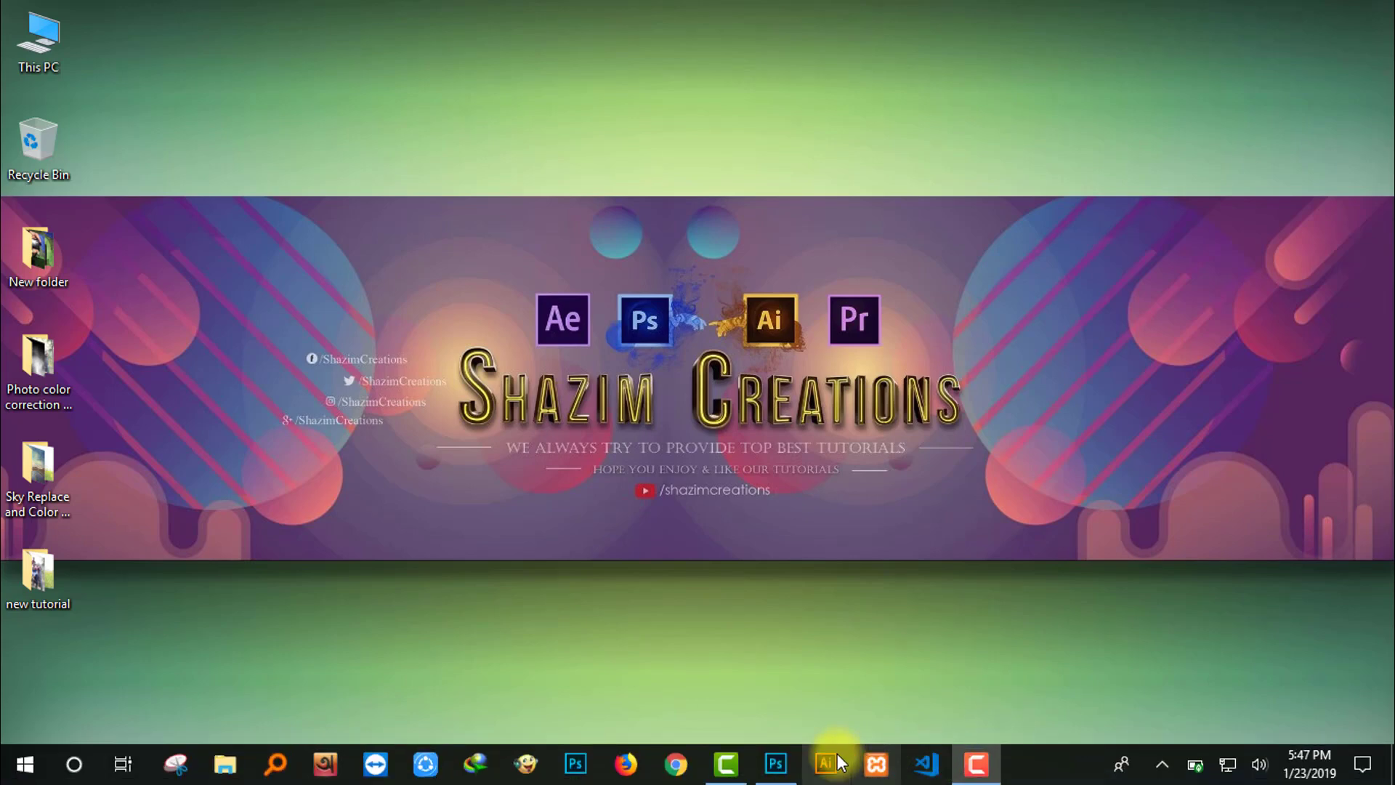
Step: Open DSC_0173 from the Sky Replace folder on the Desktop
left_click(775, 765)
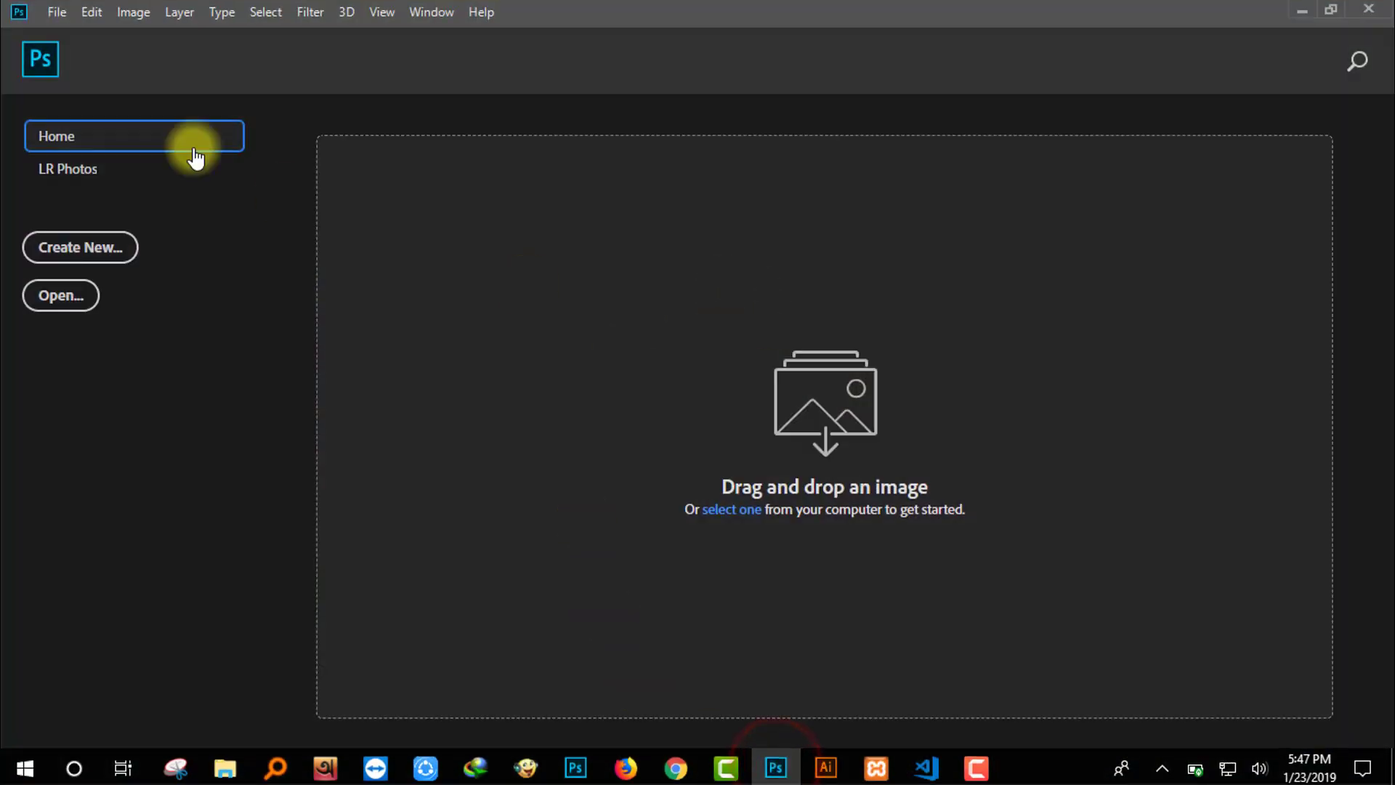
left_click(68, 13)
left_click(148, 94)
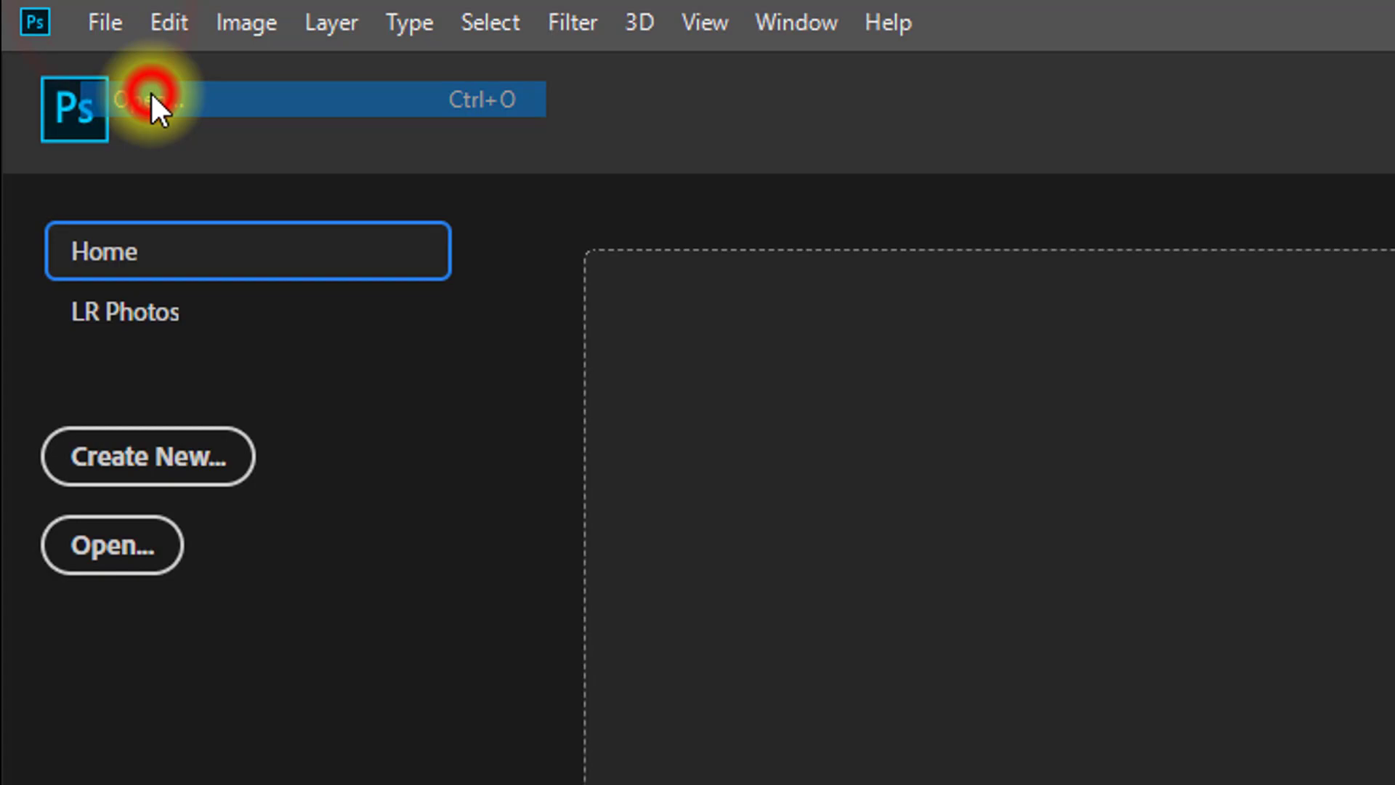
left_click(164, 281)
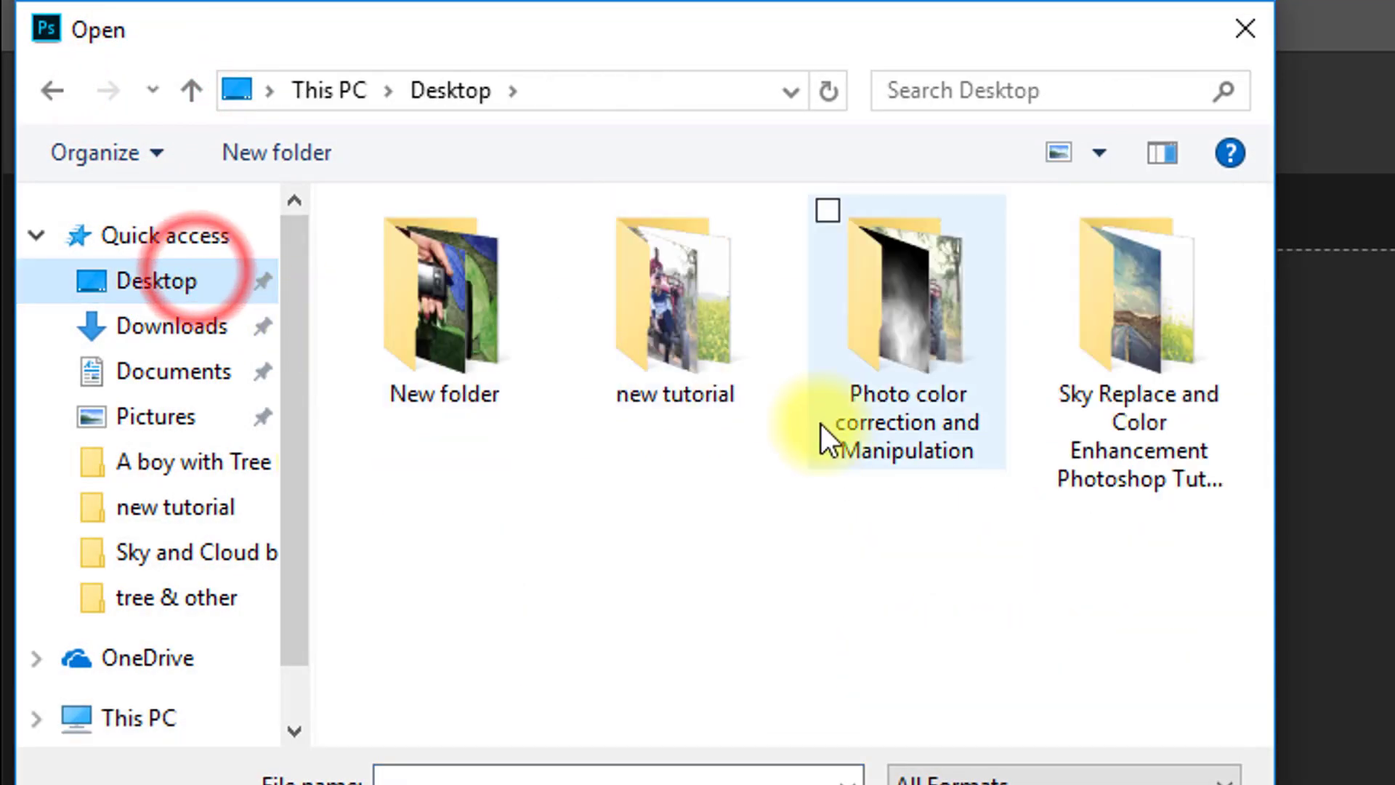
double_click(1099, 318)
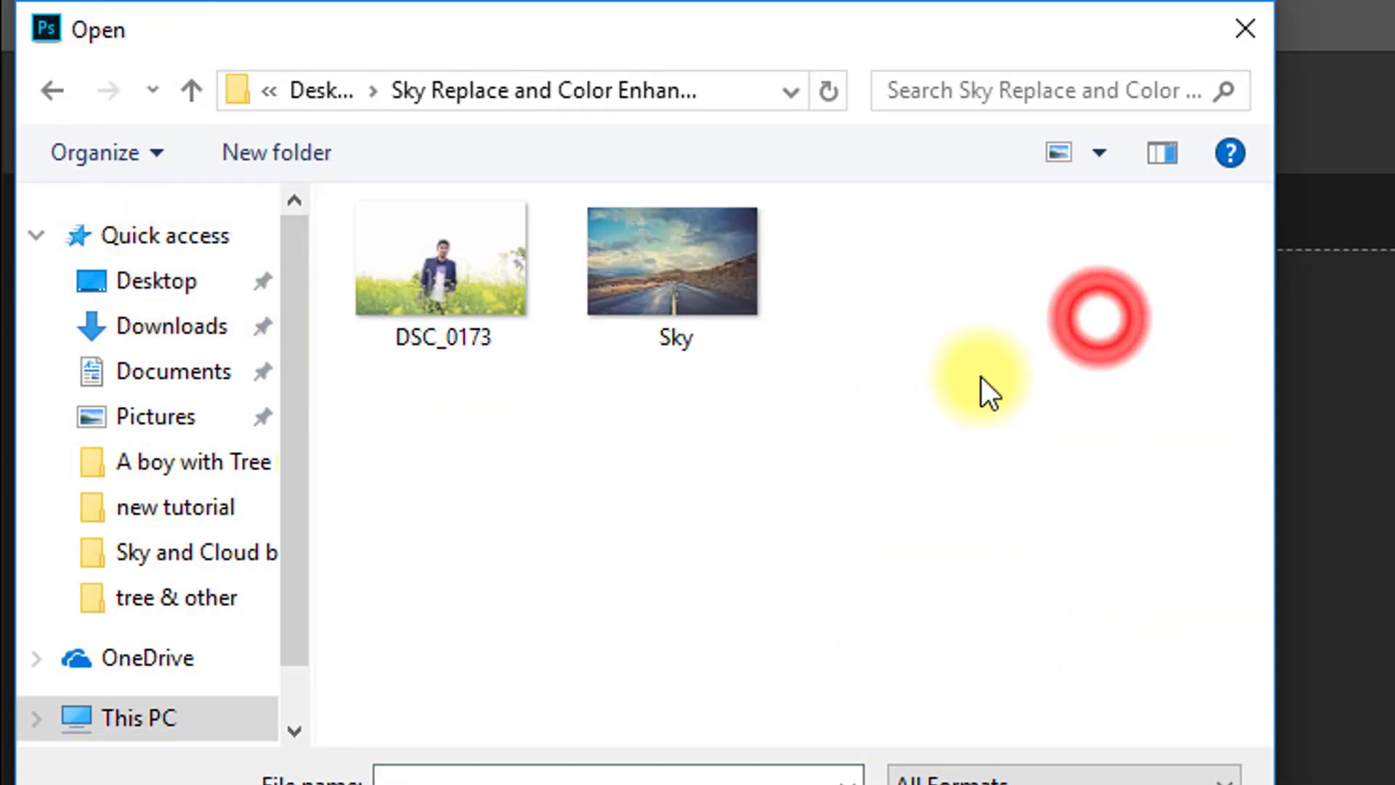
left_click(439, 259)
left_click(966, 784)
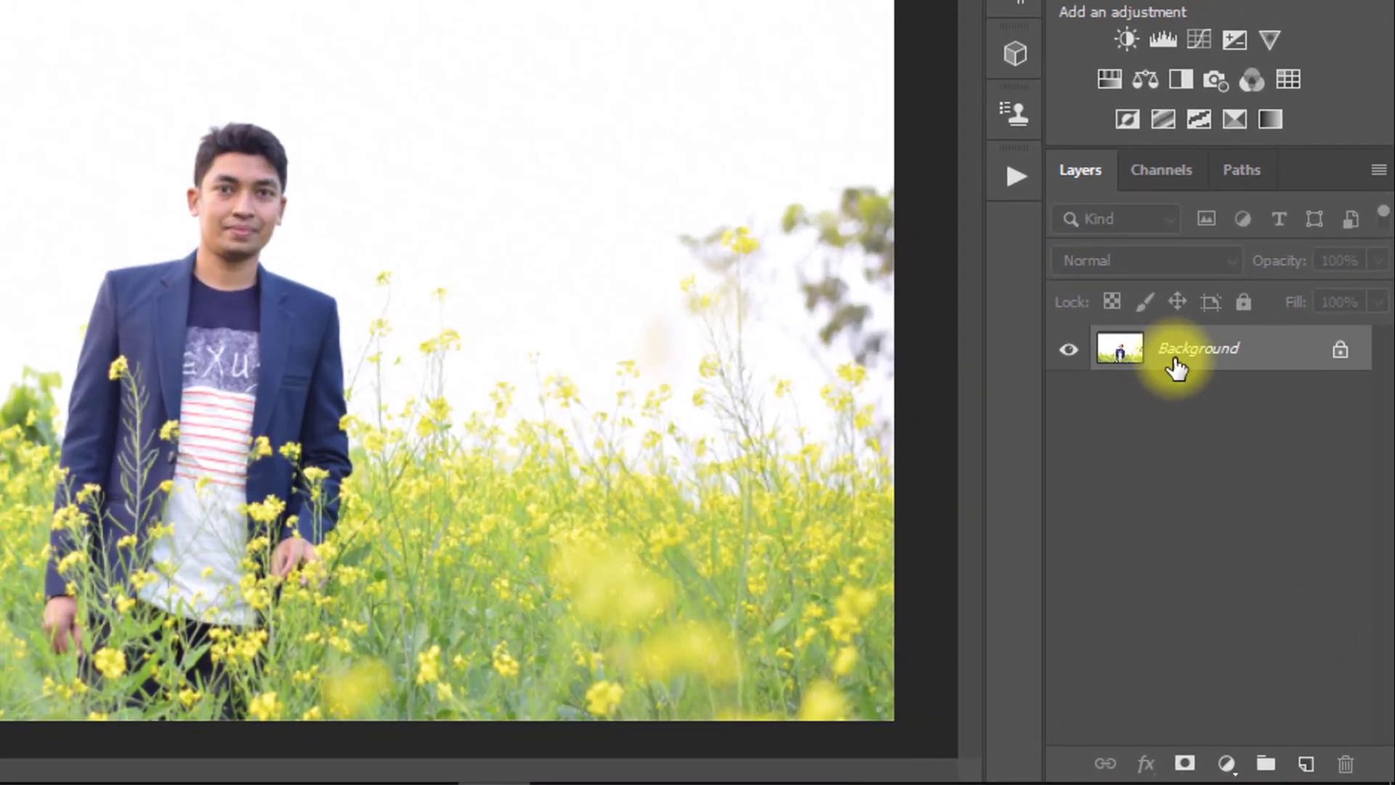
Step: Duplicate the Background layer into Layer 1 with Ctrl+J
key("ctrl+j")
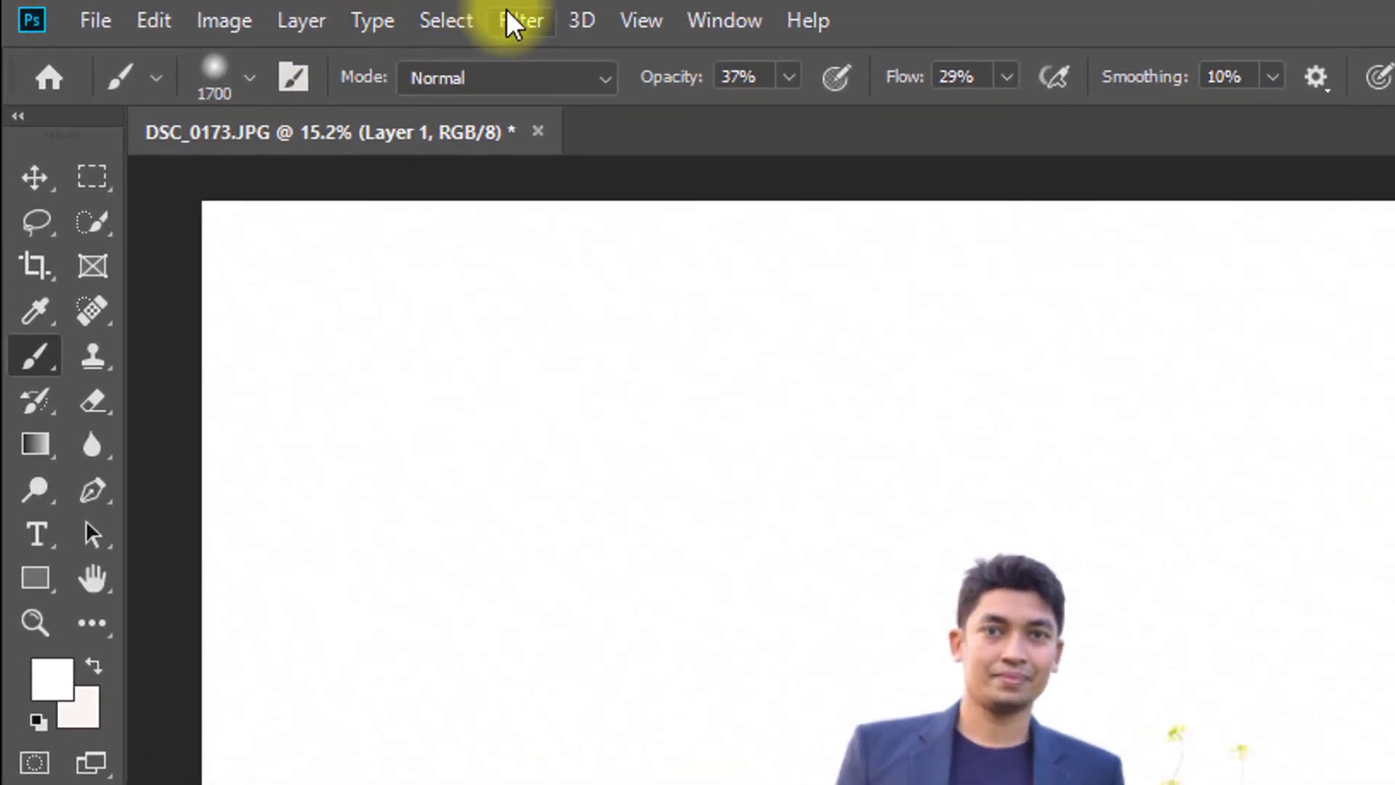
Step: Select the white sky using Color Range with Fuzziness 15
left_click(461, 13)
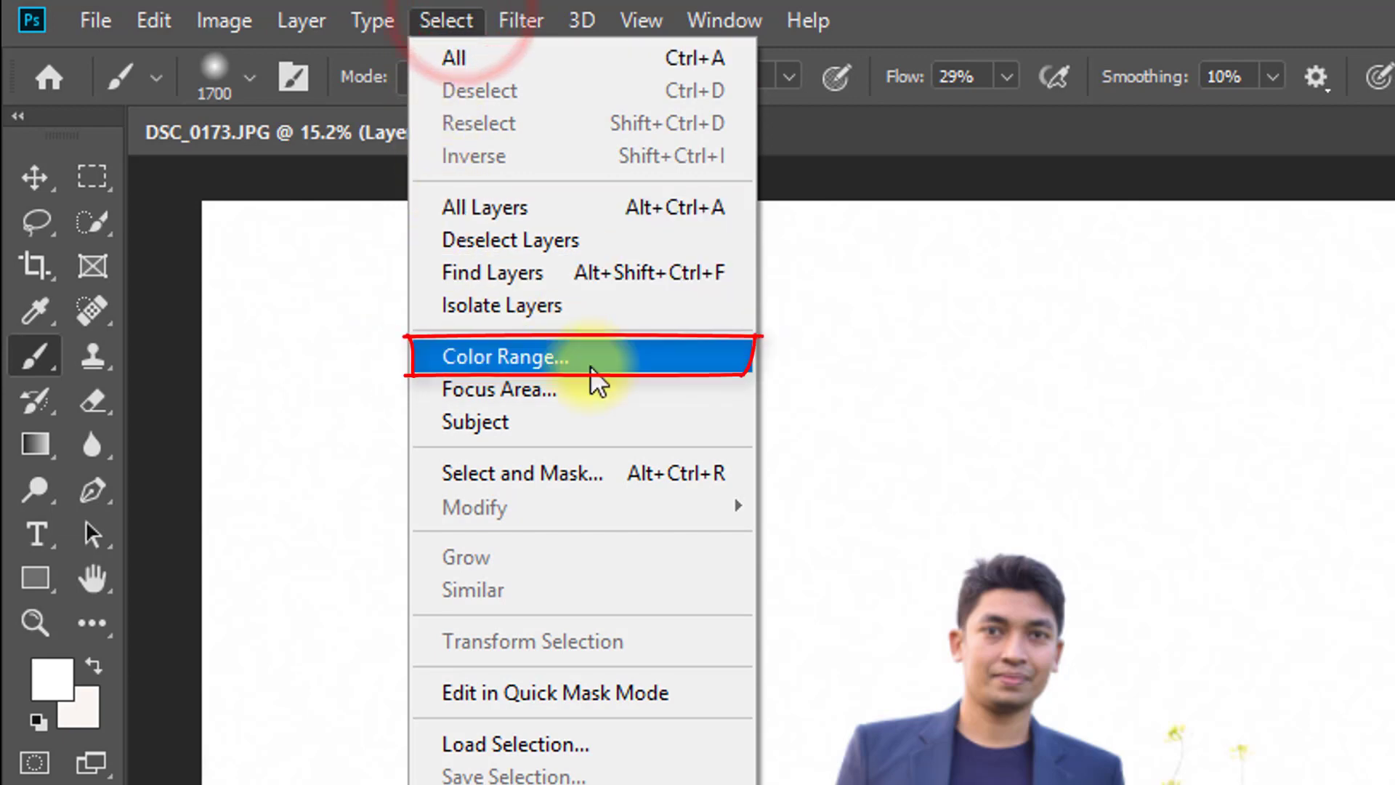
left_click(512, 355)
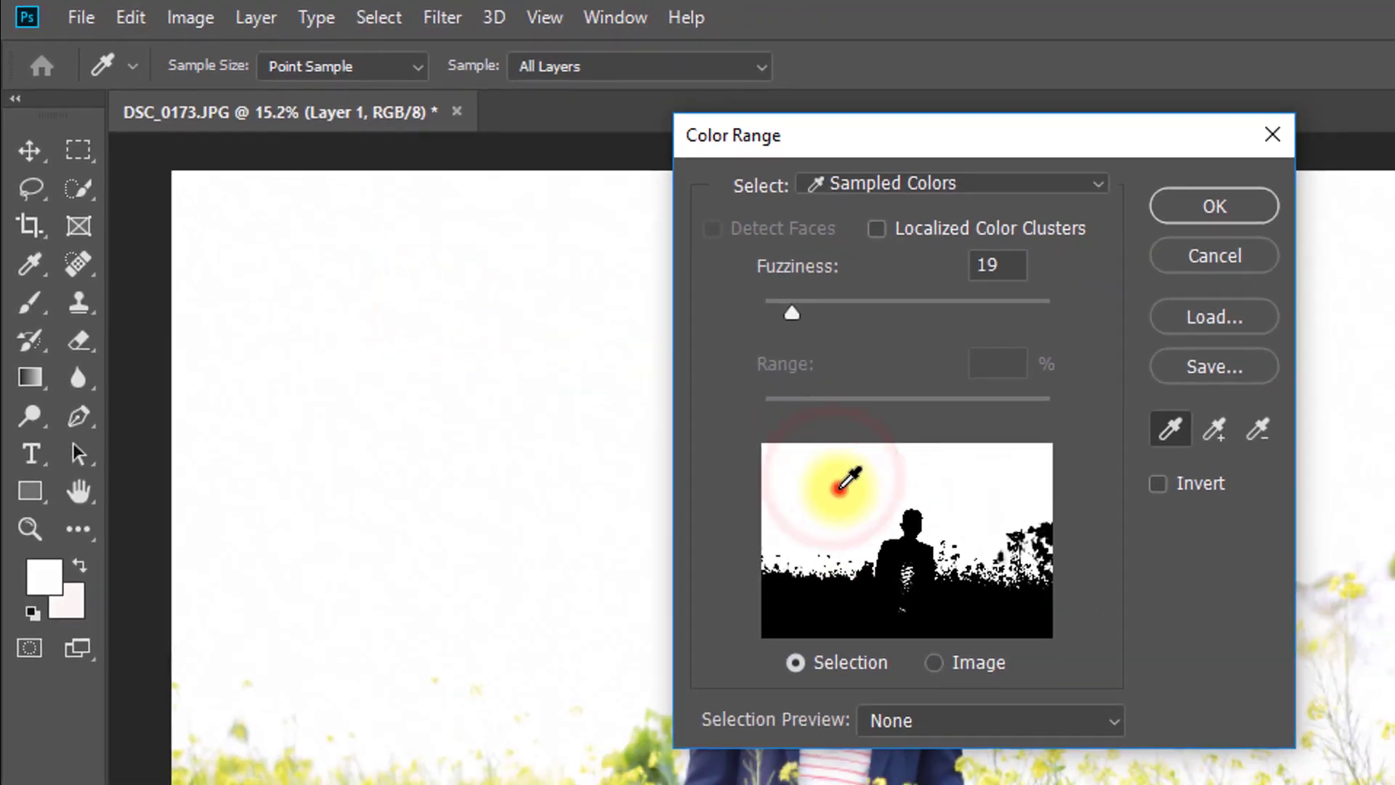
left_click_drag(792, 314, 836, 317)
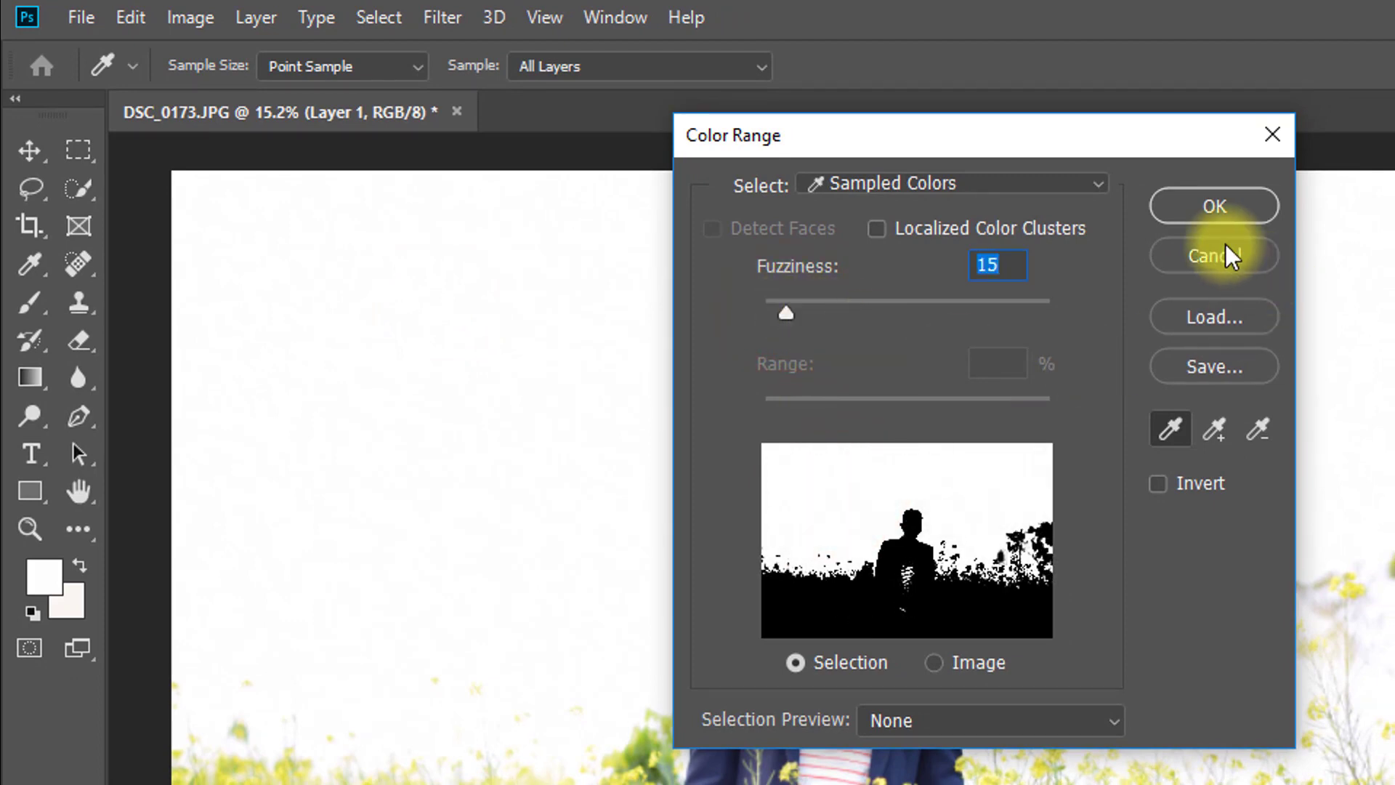
left_click(1216, 207)
key("b")
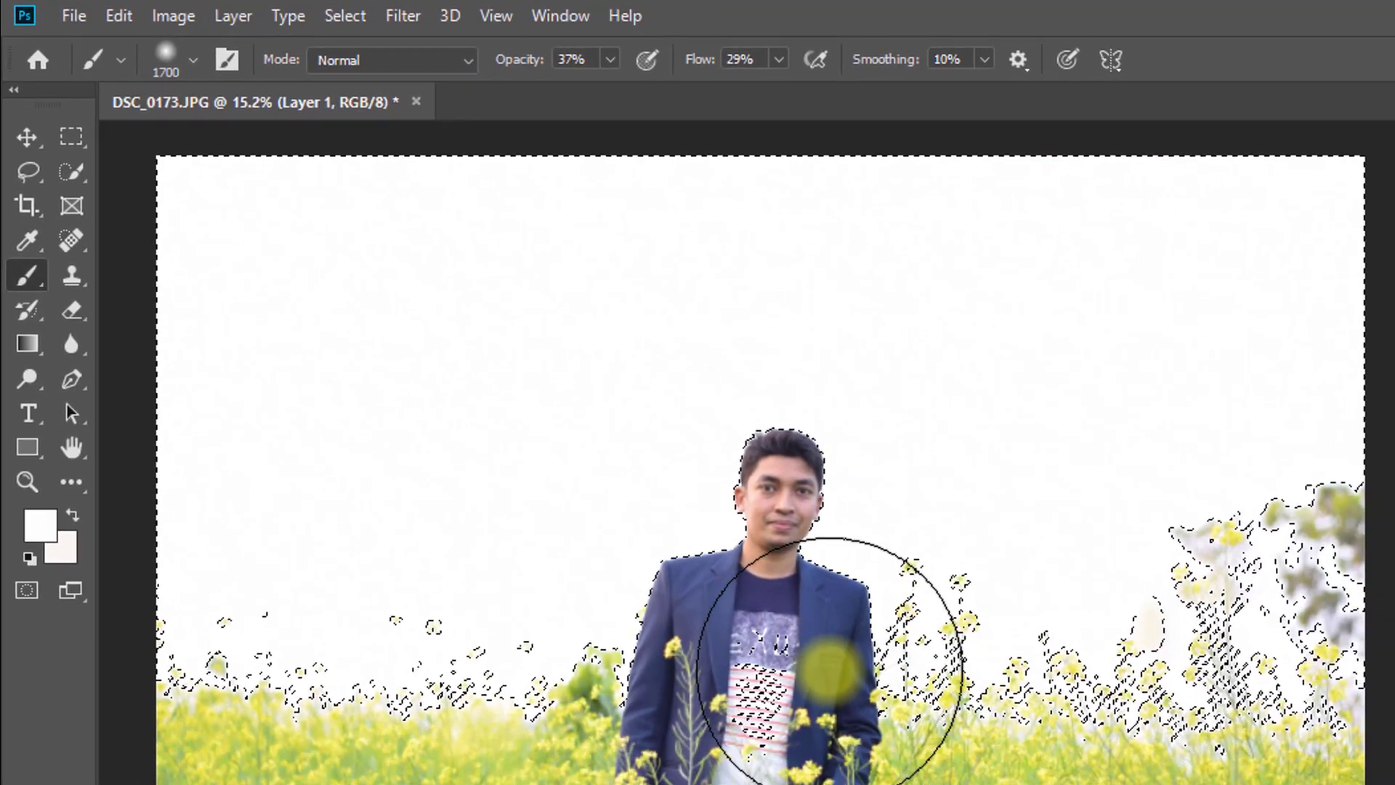
Step: Subtract the striped shirt and nearby flowers from the sky selection with Quick Selection
left_click_drag(723, 656, 752, 655)
scroll(757, 723, "down", 3)
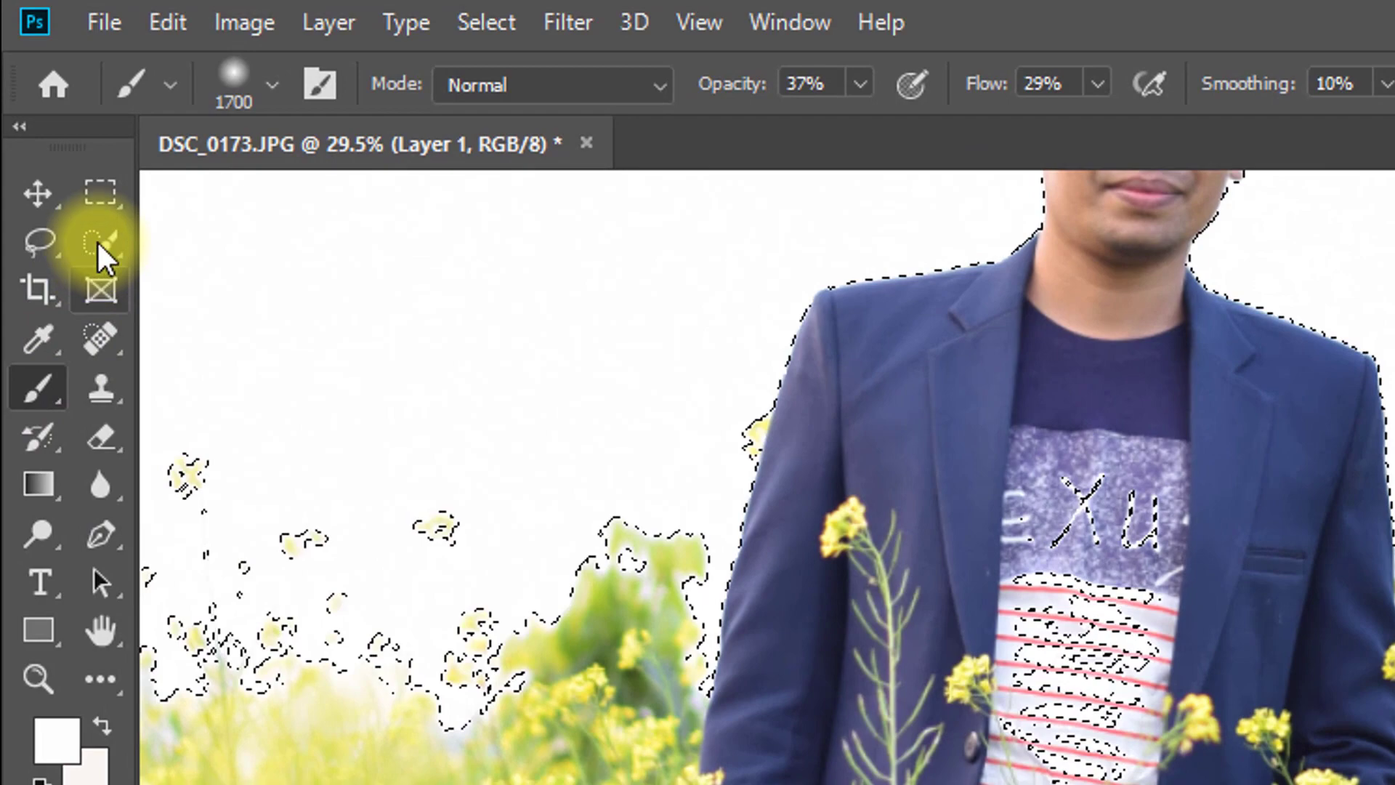
left_click(79, 192)
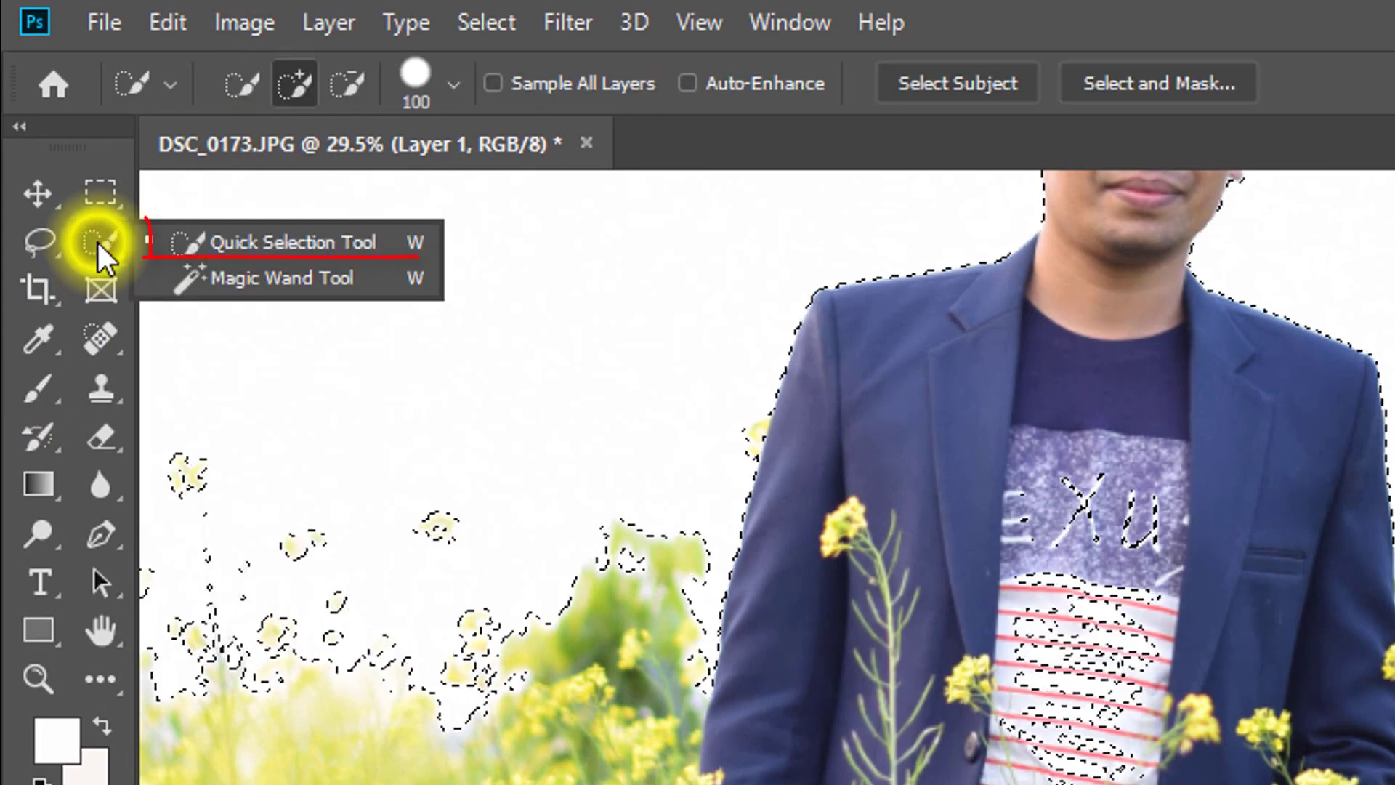
left_click(286, 249)
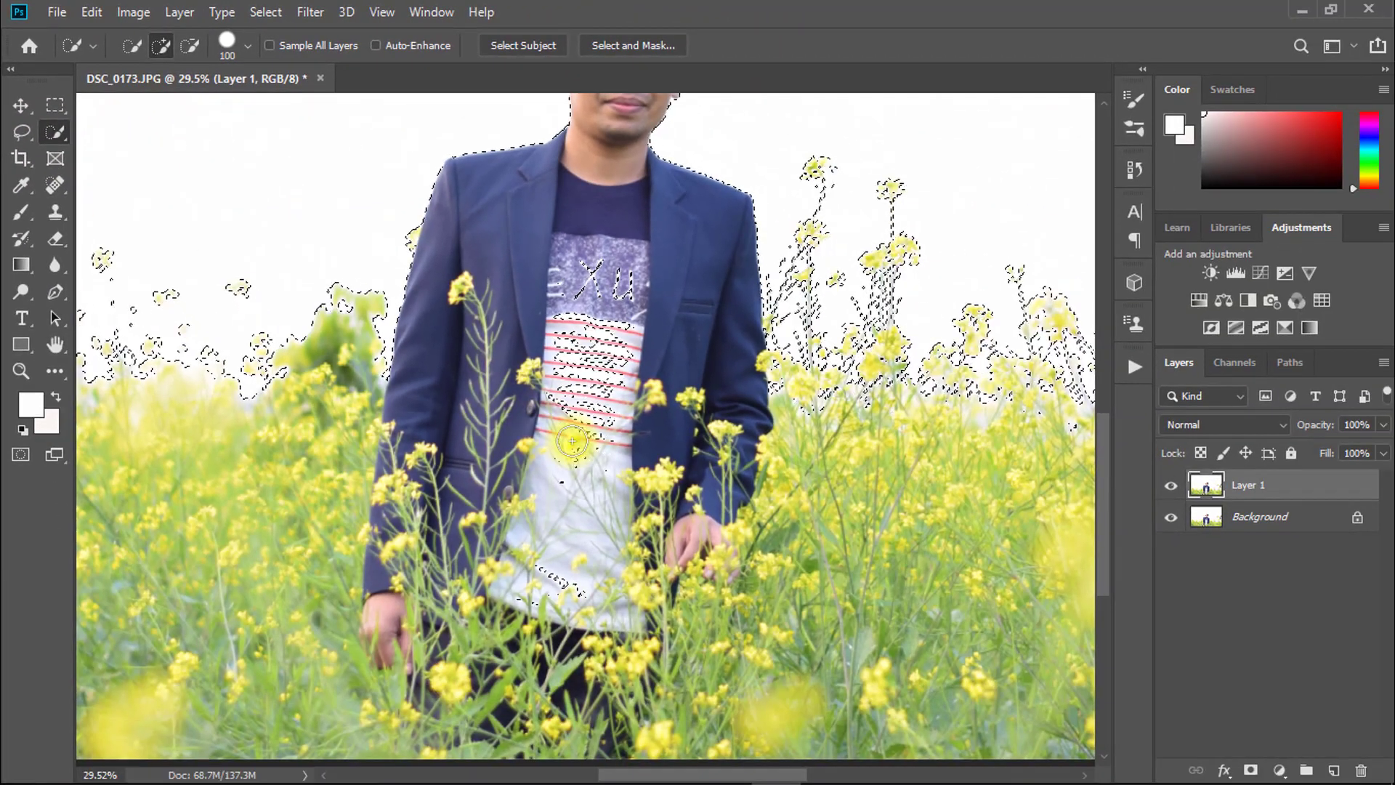
key("bracketright")
key("bracketright")
key("alt")
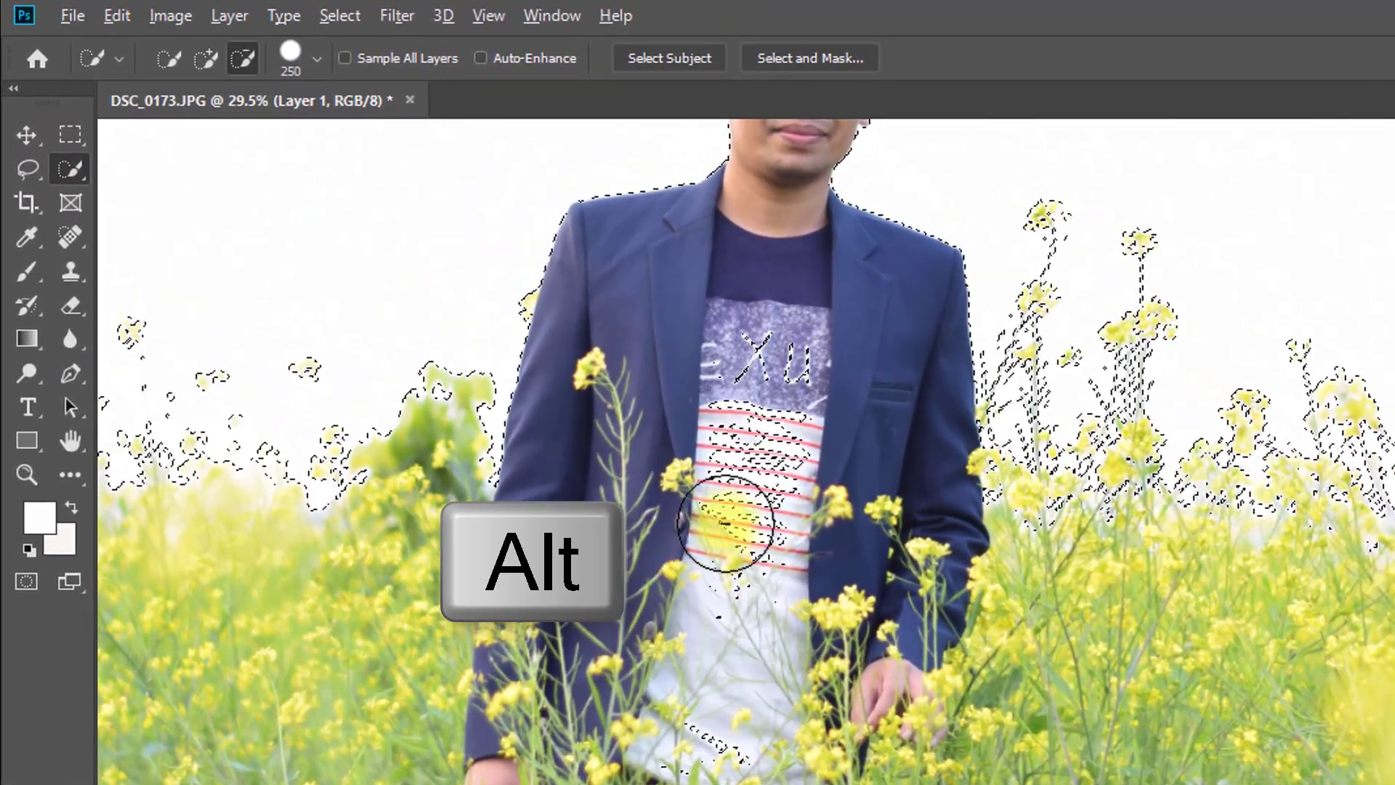
mouse_move(726, 523)
left_mouse_down()
mouse_move(737, 360)
mouse_move(752, 353)
left_mouse_up()
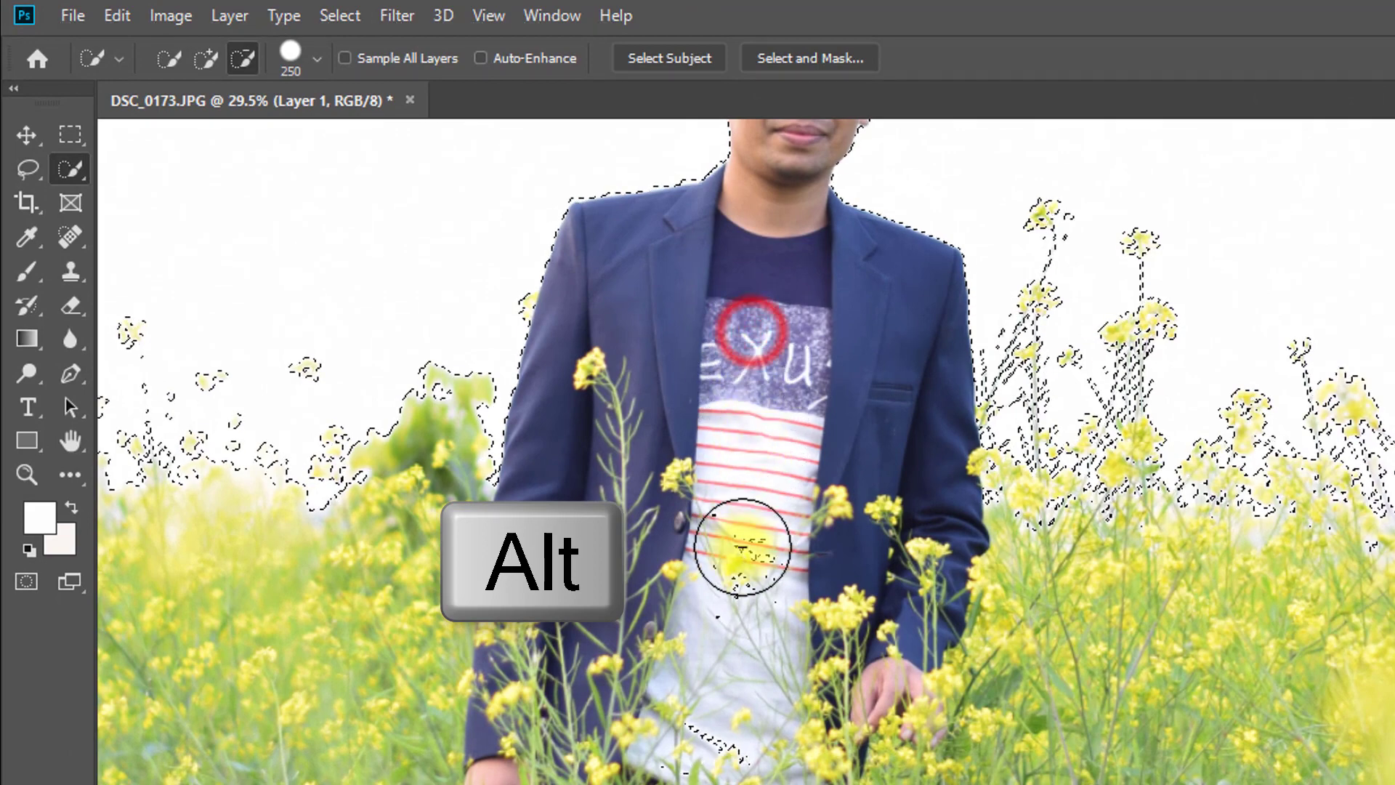
left_click(948, 639)
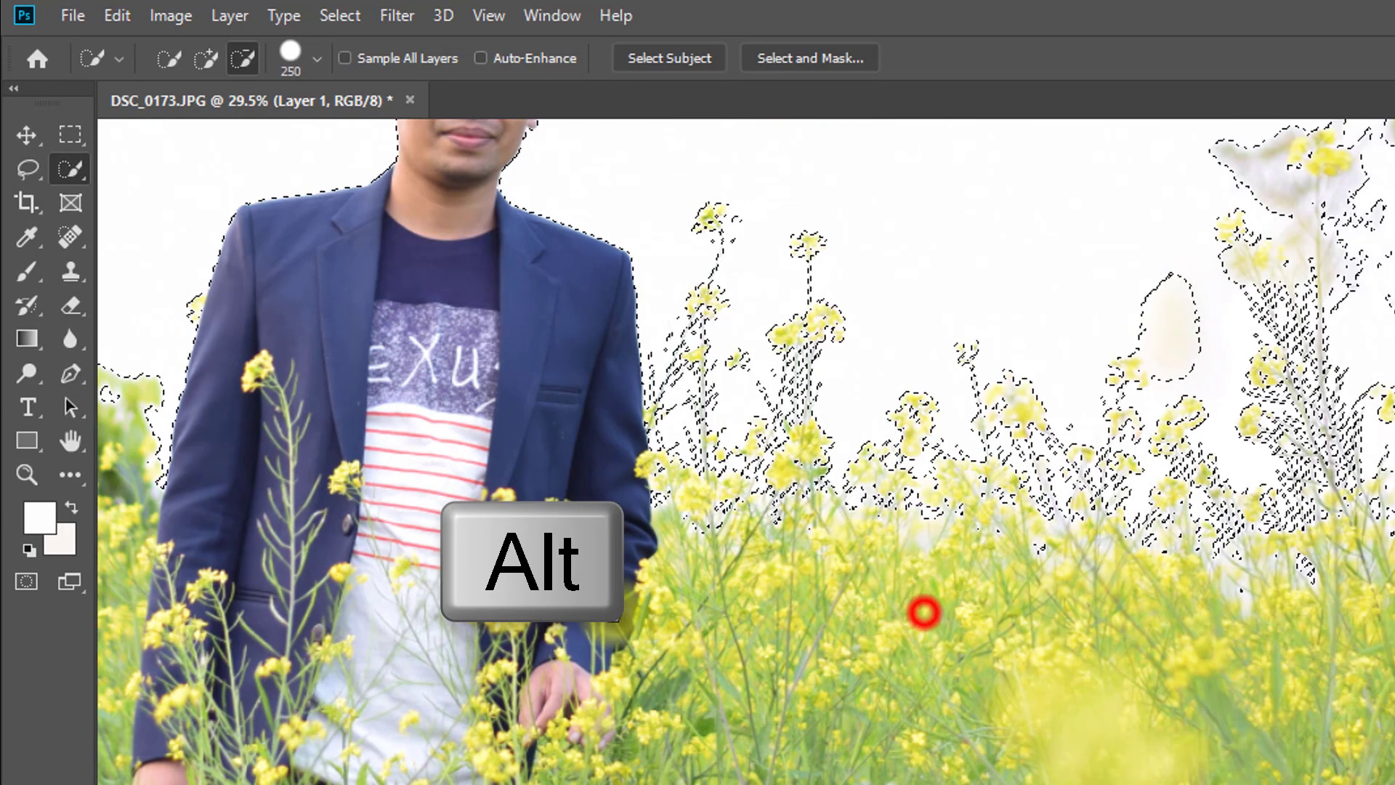
left_click(719, 610)
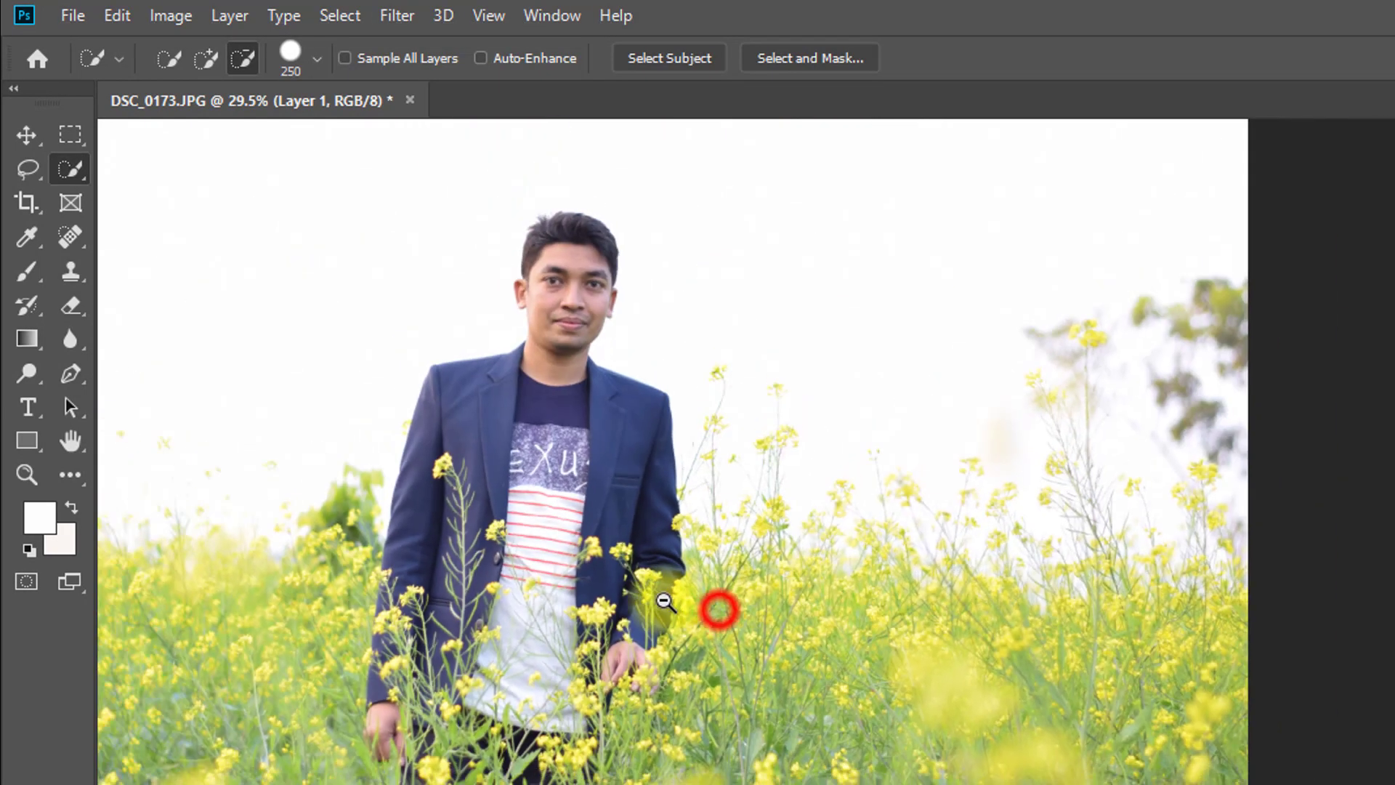
Step: Zoom out to the whole photo and add a layer mask to Layer 1
left_click(664, 600, "alt")
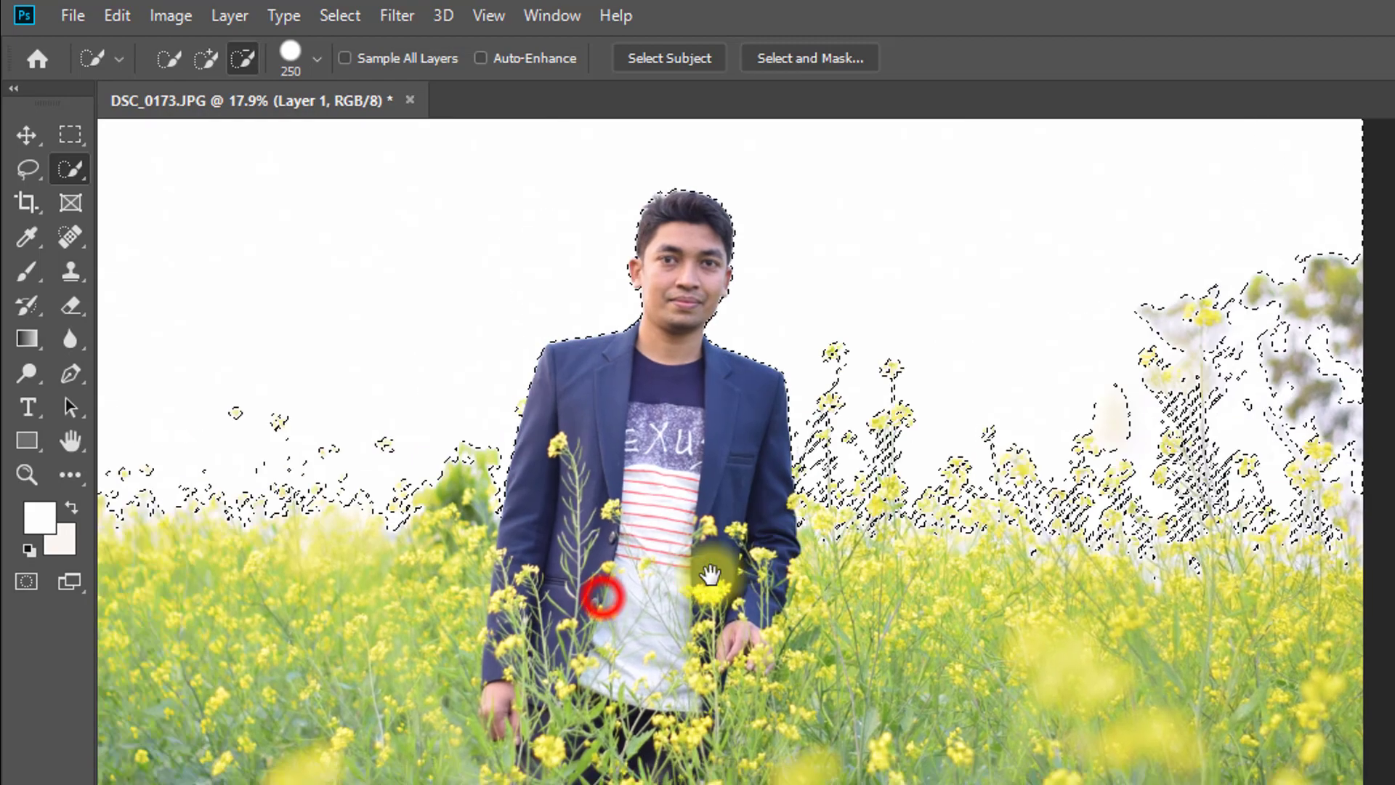
left_click_drag(710, 574, 881, 570)
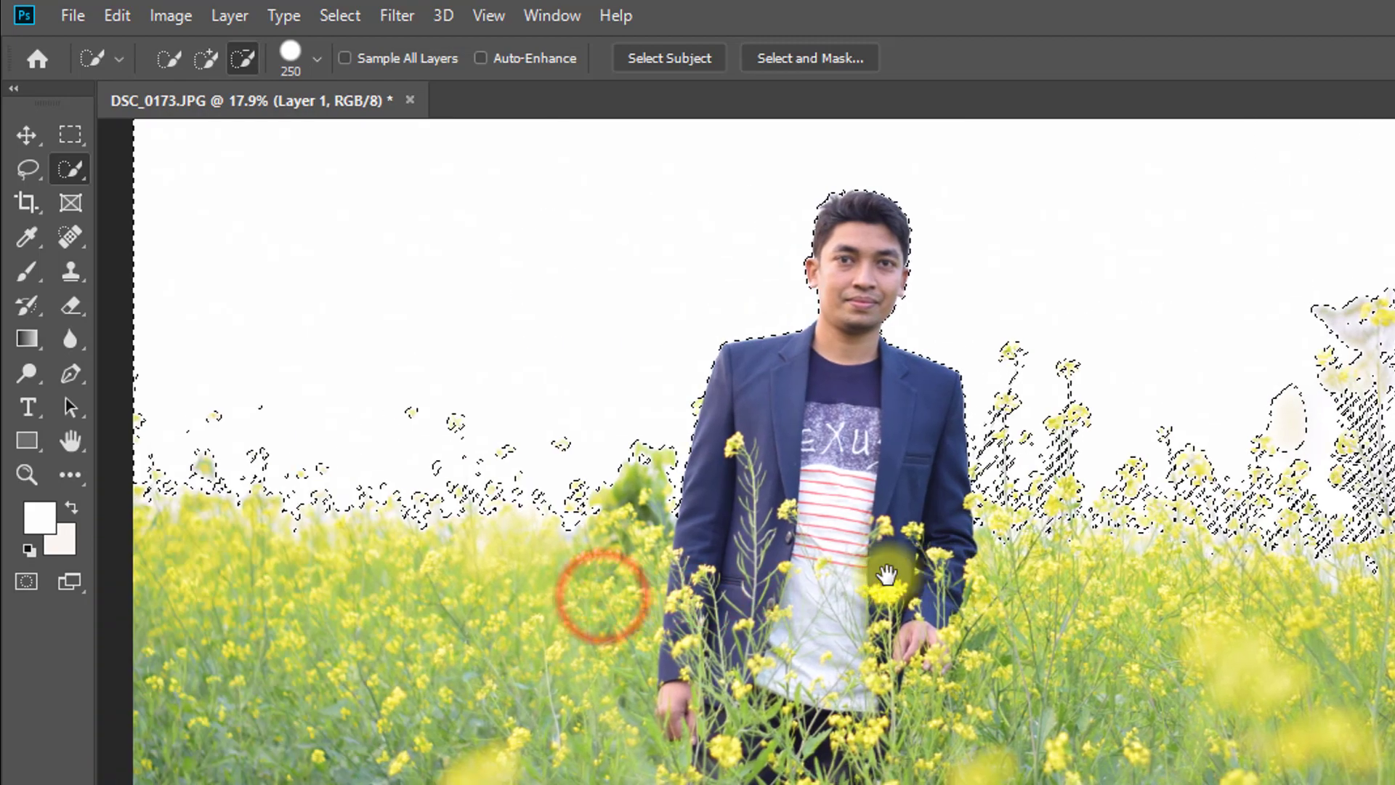
left_click(701, 483, "alt")
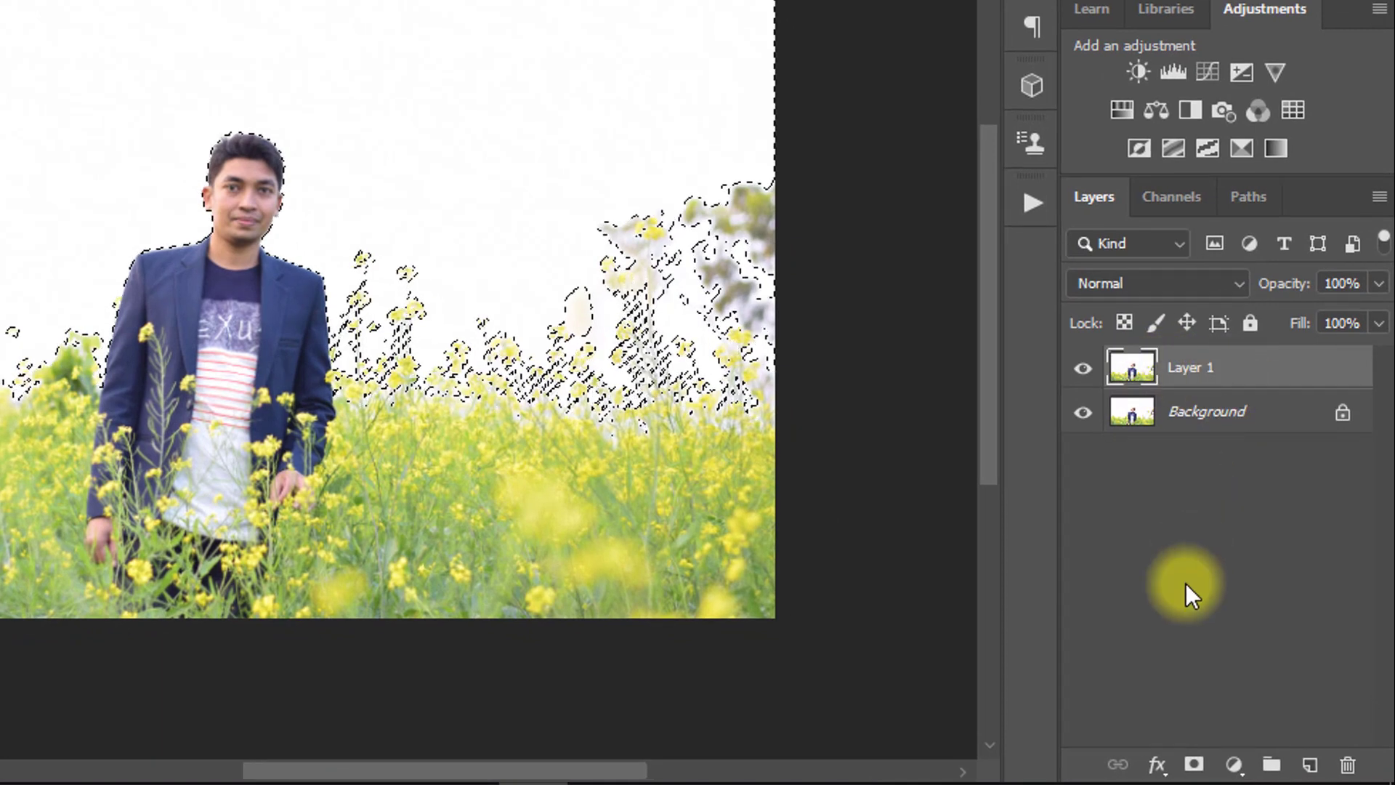
left_click(1195, 763)
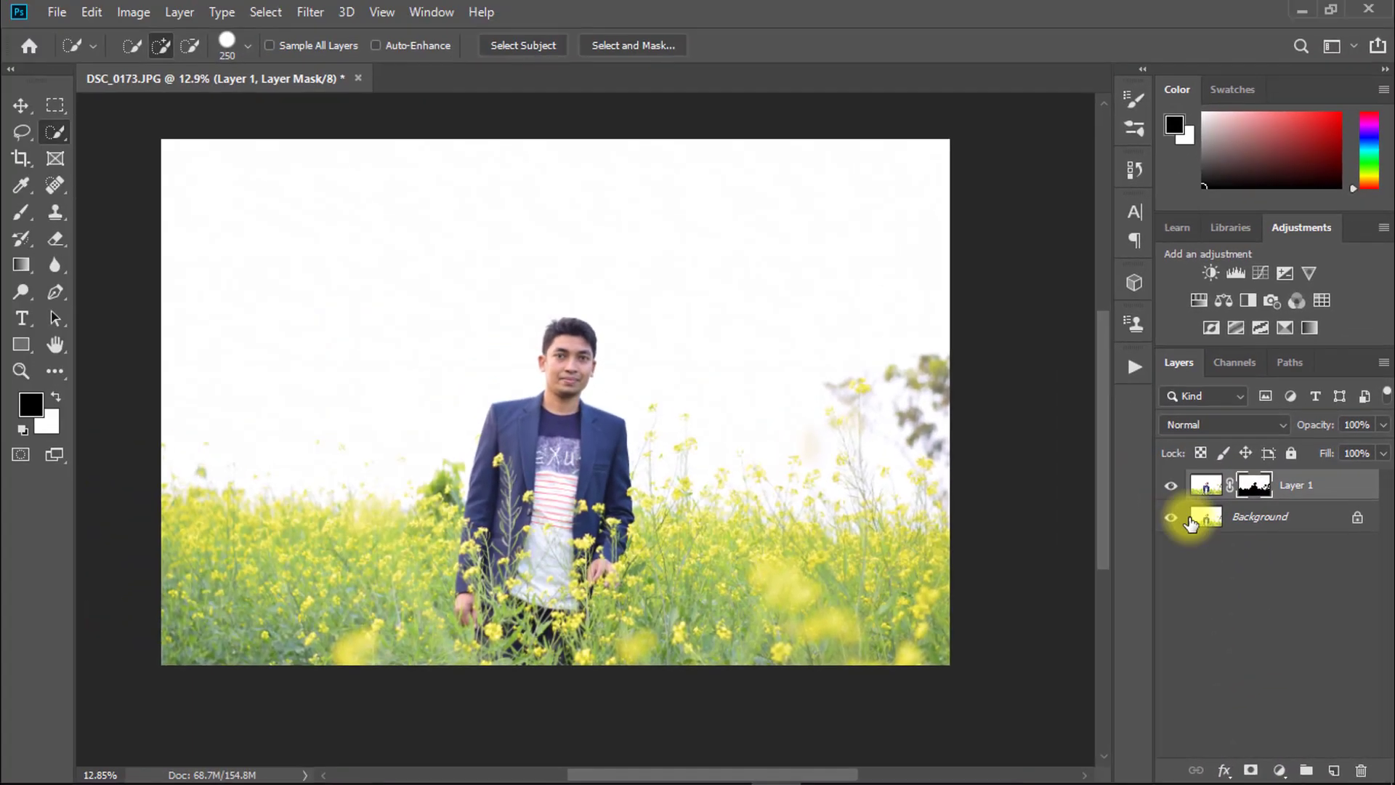
Step: Drag Sky.jpg from the Sky Replace folder into the document
left_click(1298, 8)
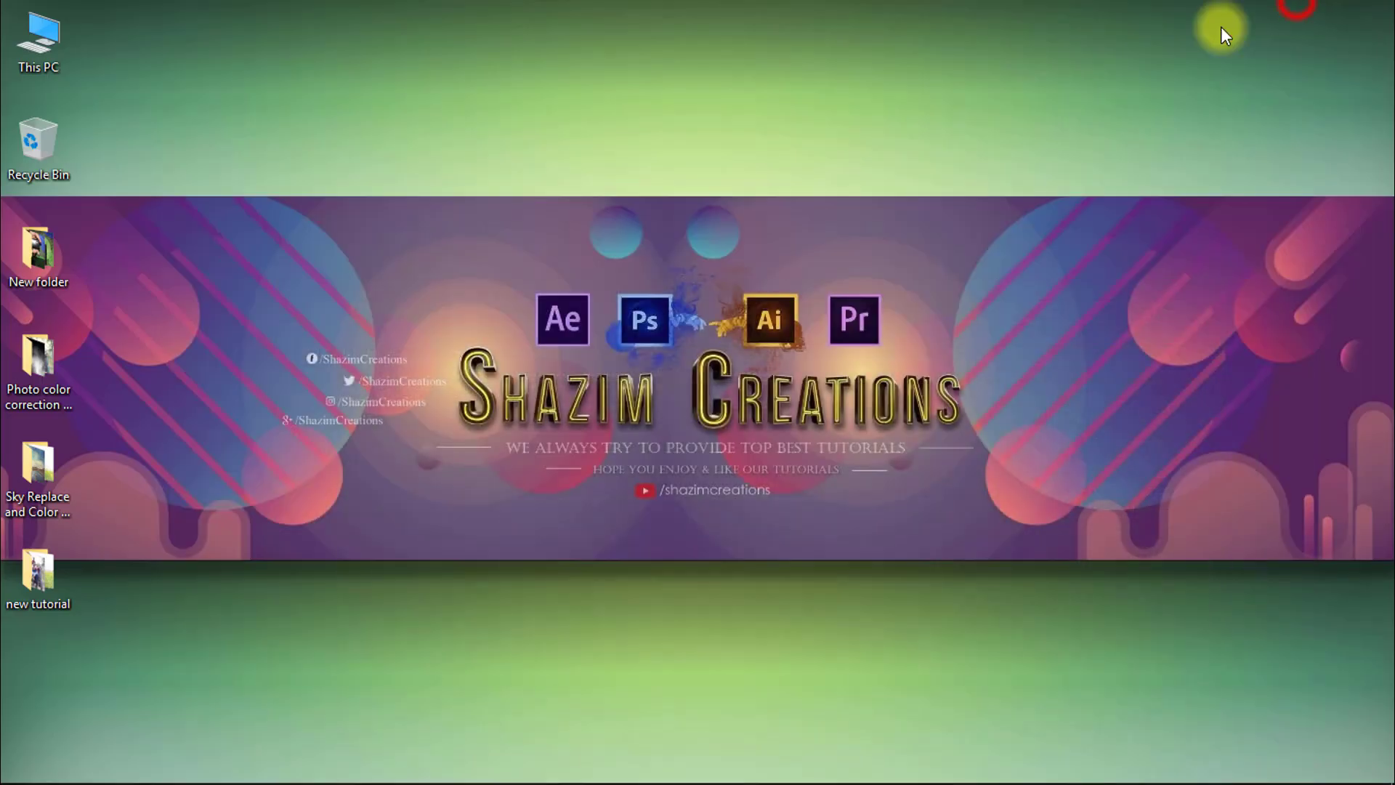
double_click(38, 469)
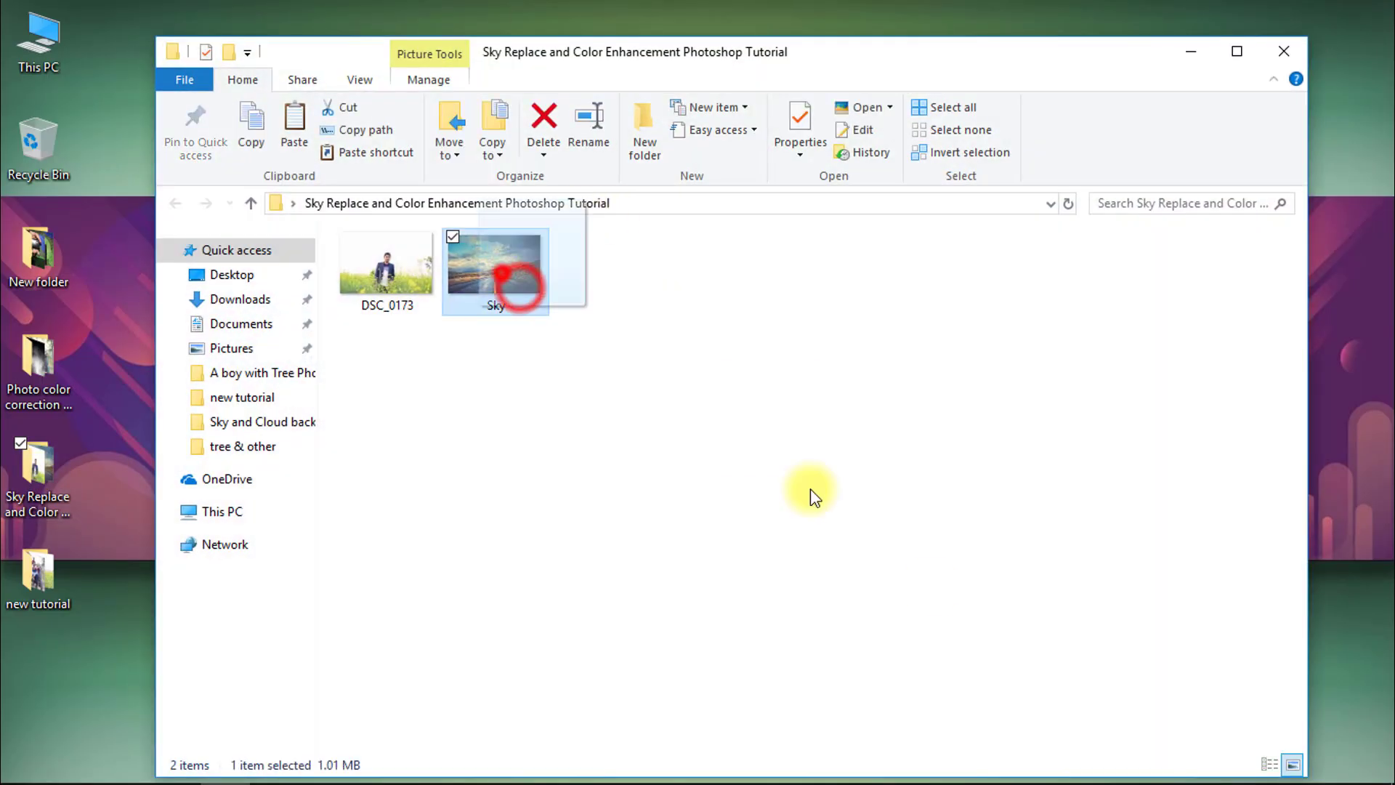
mouse_move(495, 272)
left_mouse_down()
mouse_move(412, 398)
mouse_move(262, 255)
left_mouse_up()
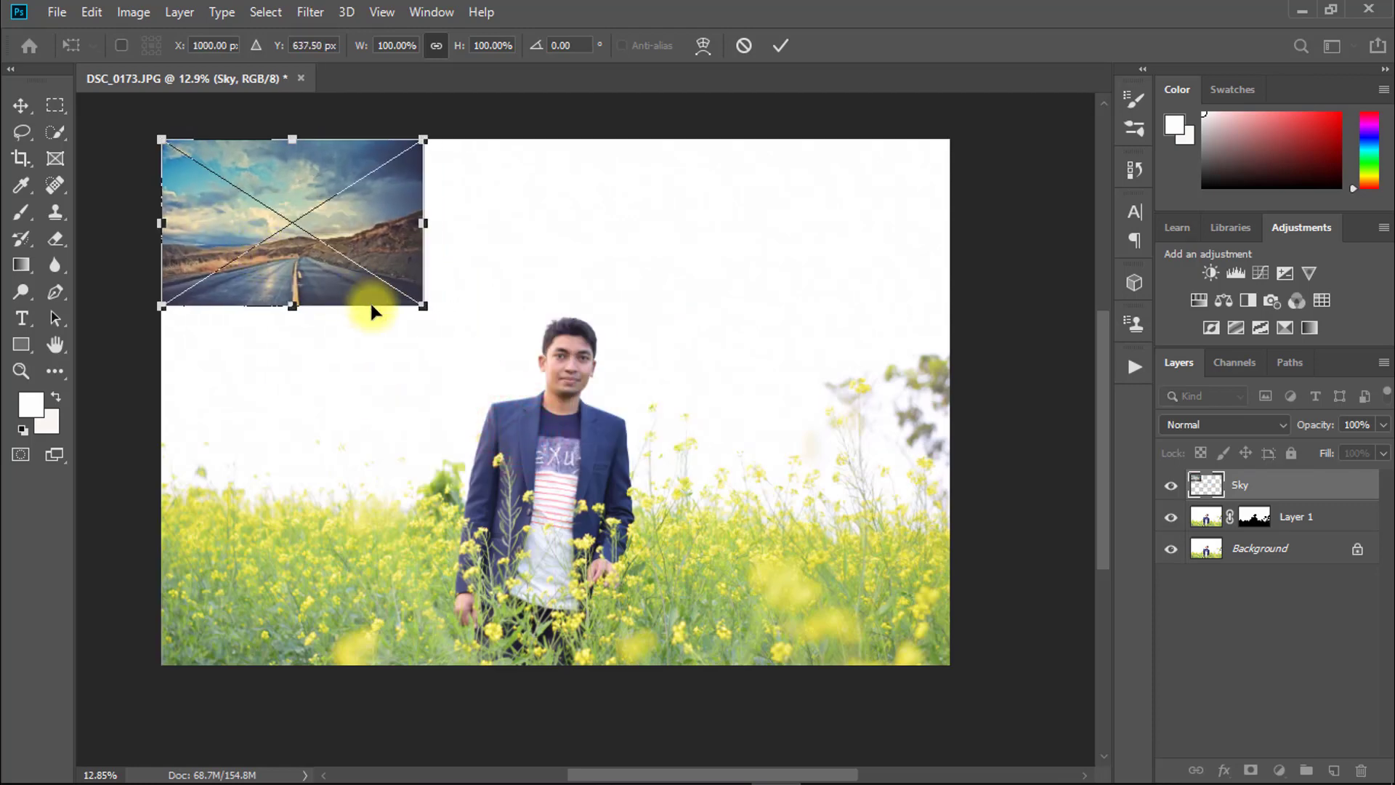
Step: Scale the Sky image past the canvas edges and commit the transform
left_click_drag(428, 316, 1004, 605)
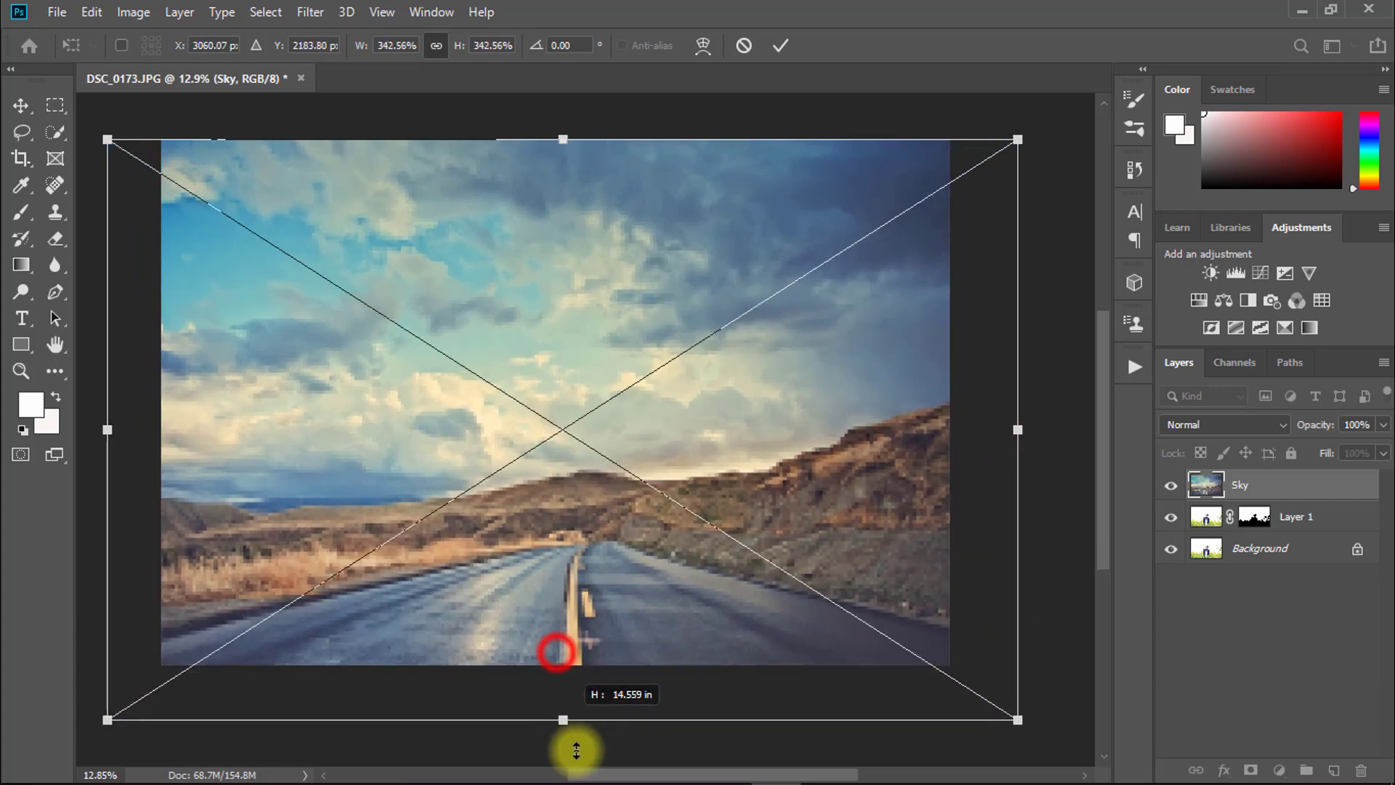
left_click_drag(557, 652, 577, 669)
key("Return")
key("w")
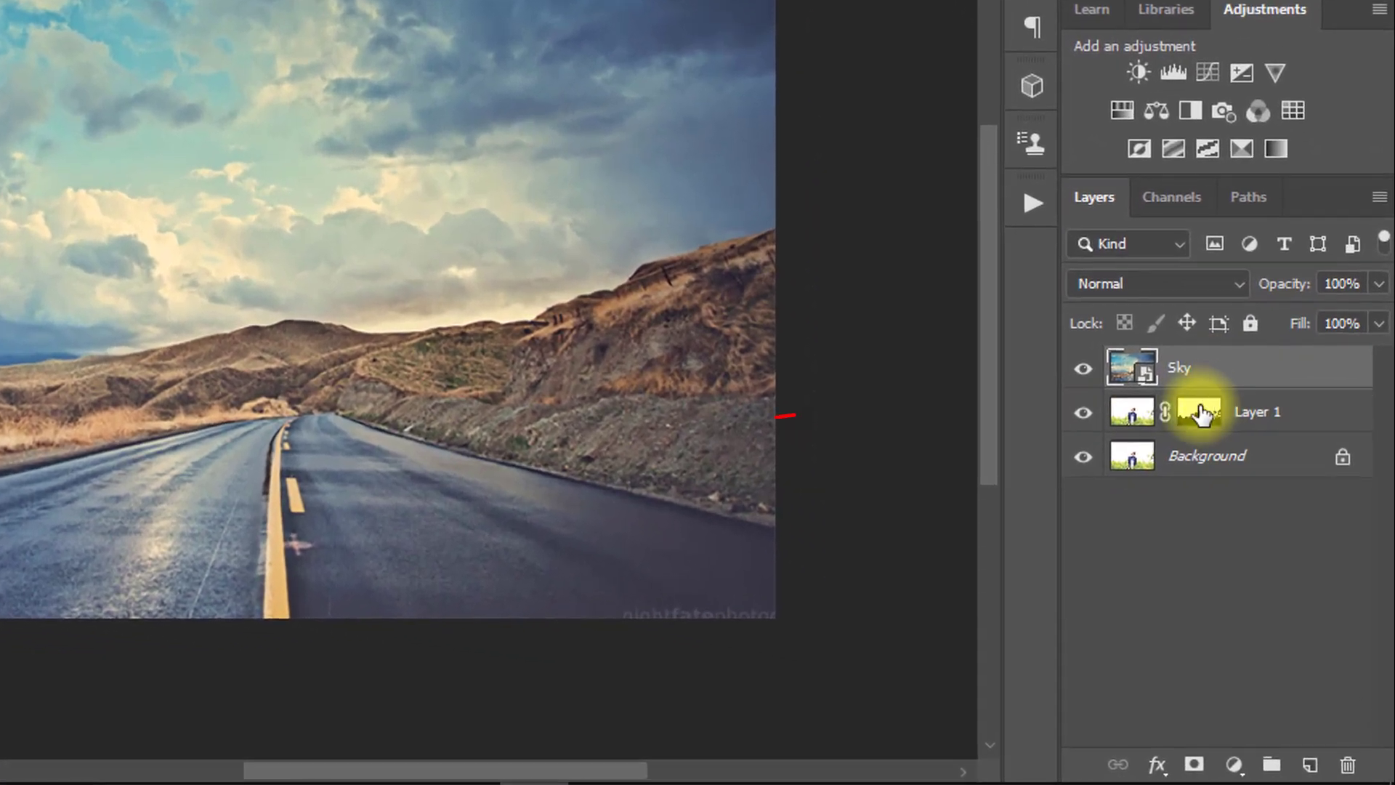
Step: Load Layer 1's mask as a selection, then make the Sky layer visible and active
left_click(1252, 519)
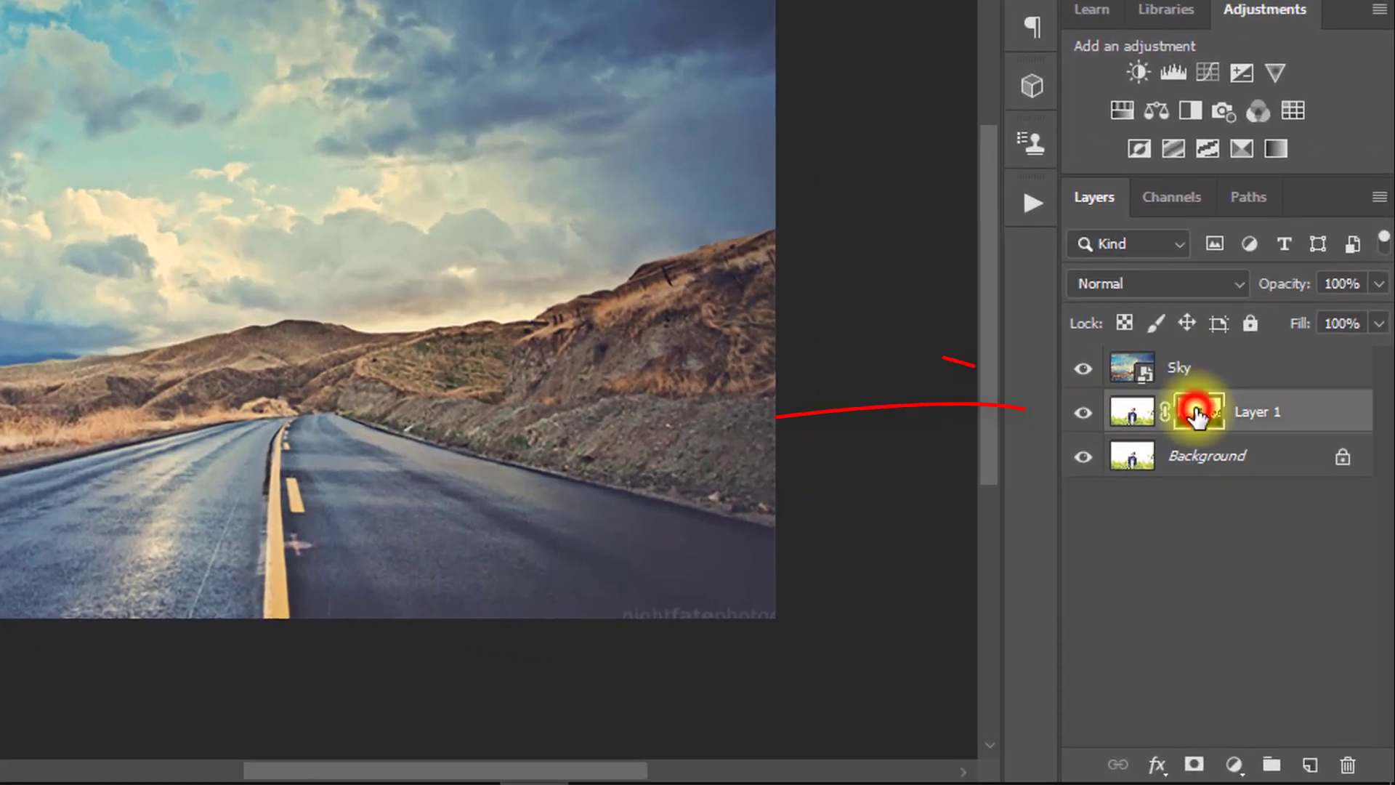
left_click(1196, 414, "ctrl")
left_click(1085, 374)
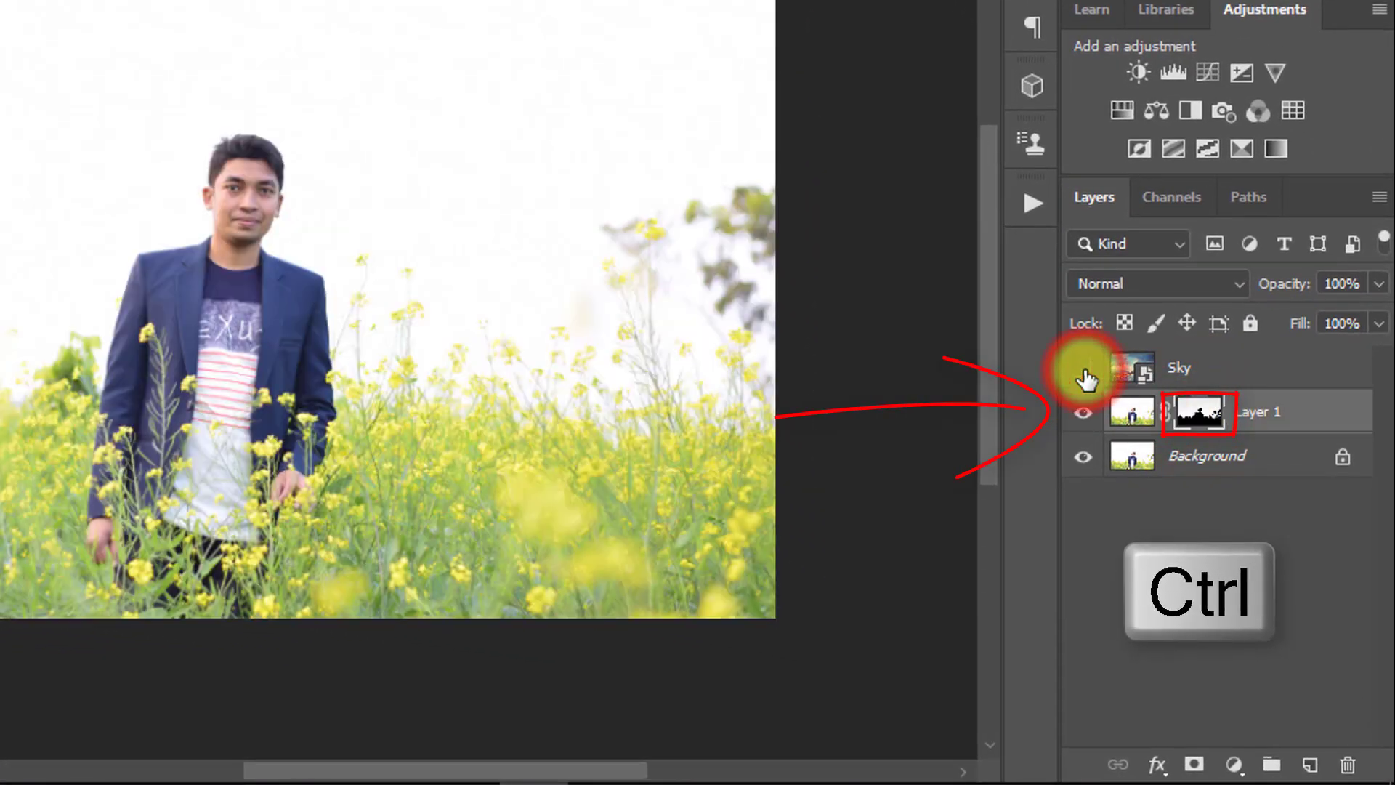
left_click(1196, 416, "ctrl")
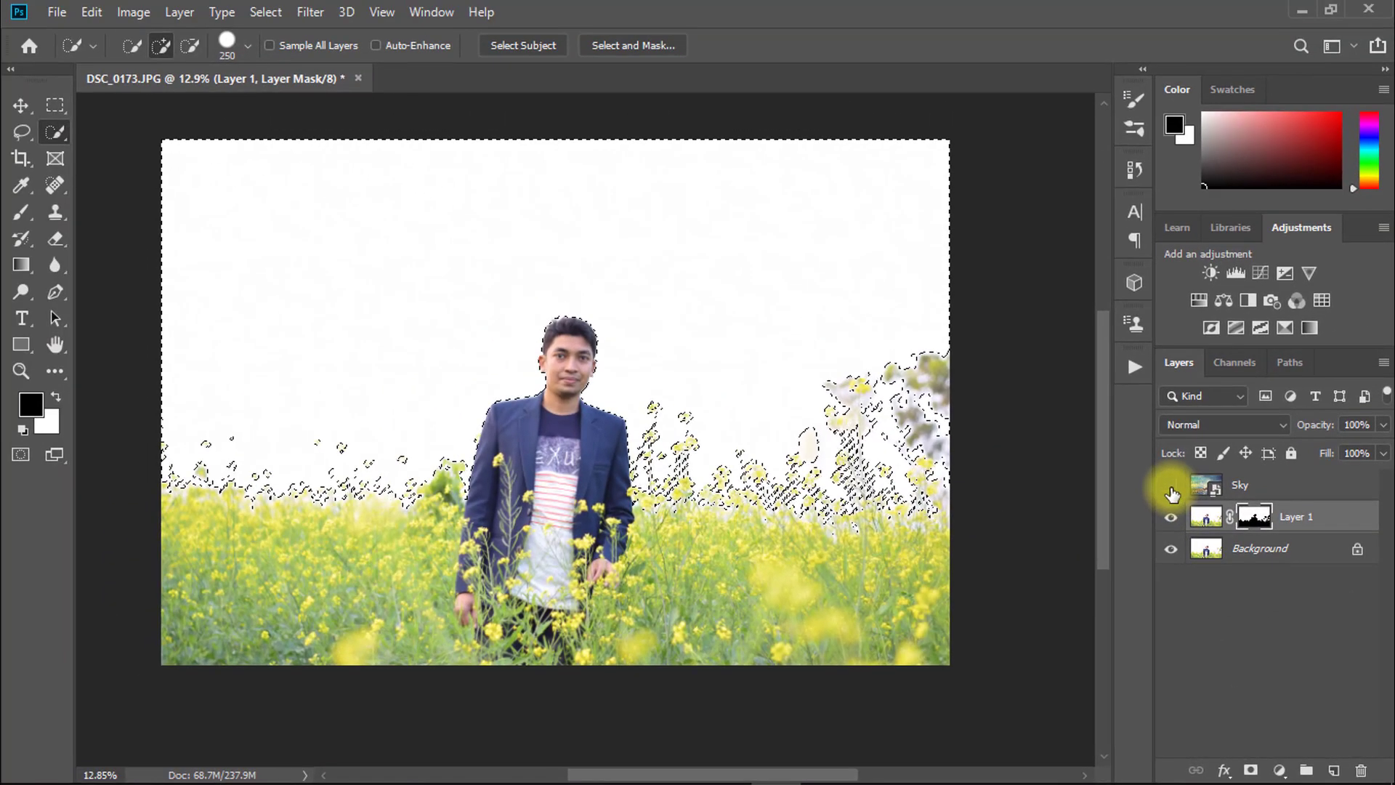
left_click(1171, 484)
left_click(1232, 490)
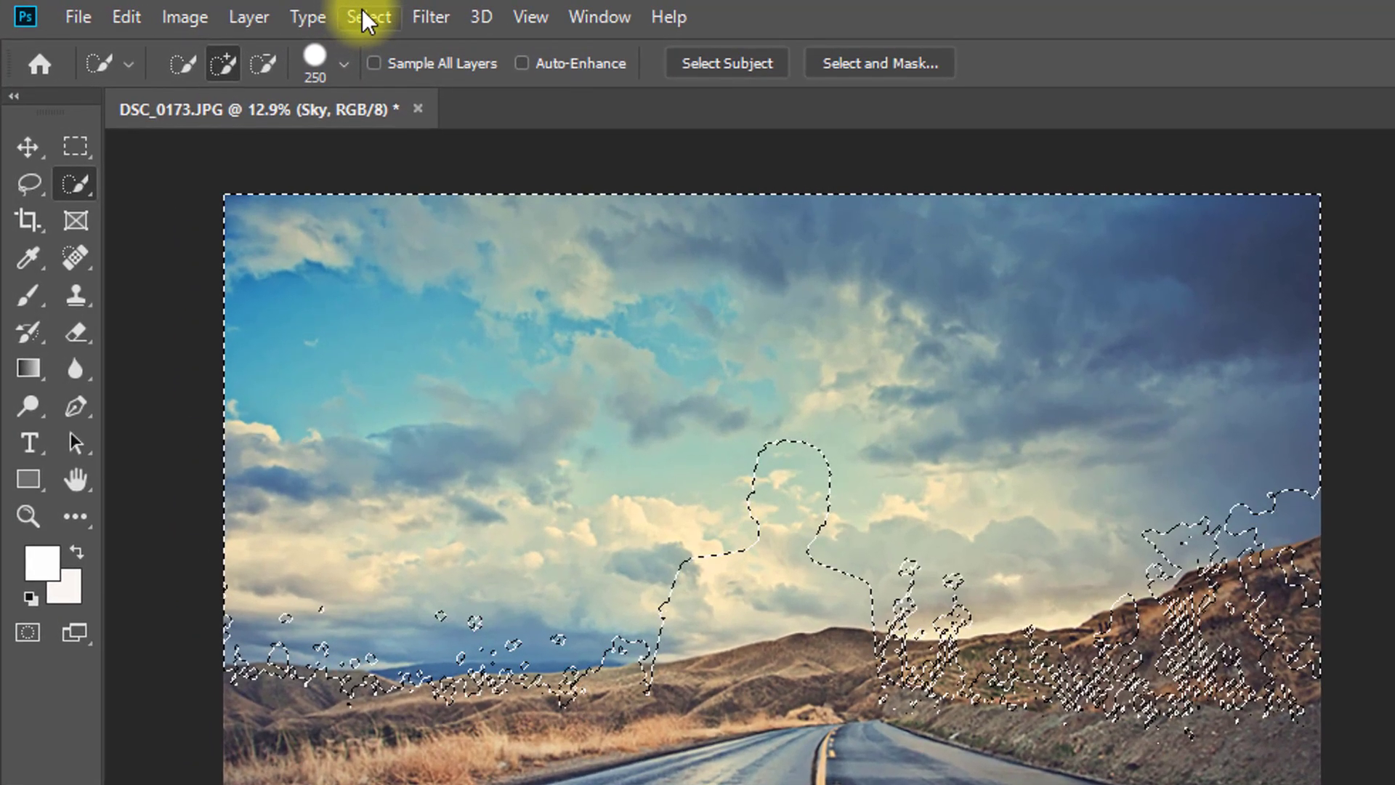
Step: Apply a 20-pixel Feather Radius to the loaded selection
left_click(368, 16)
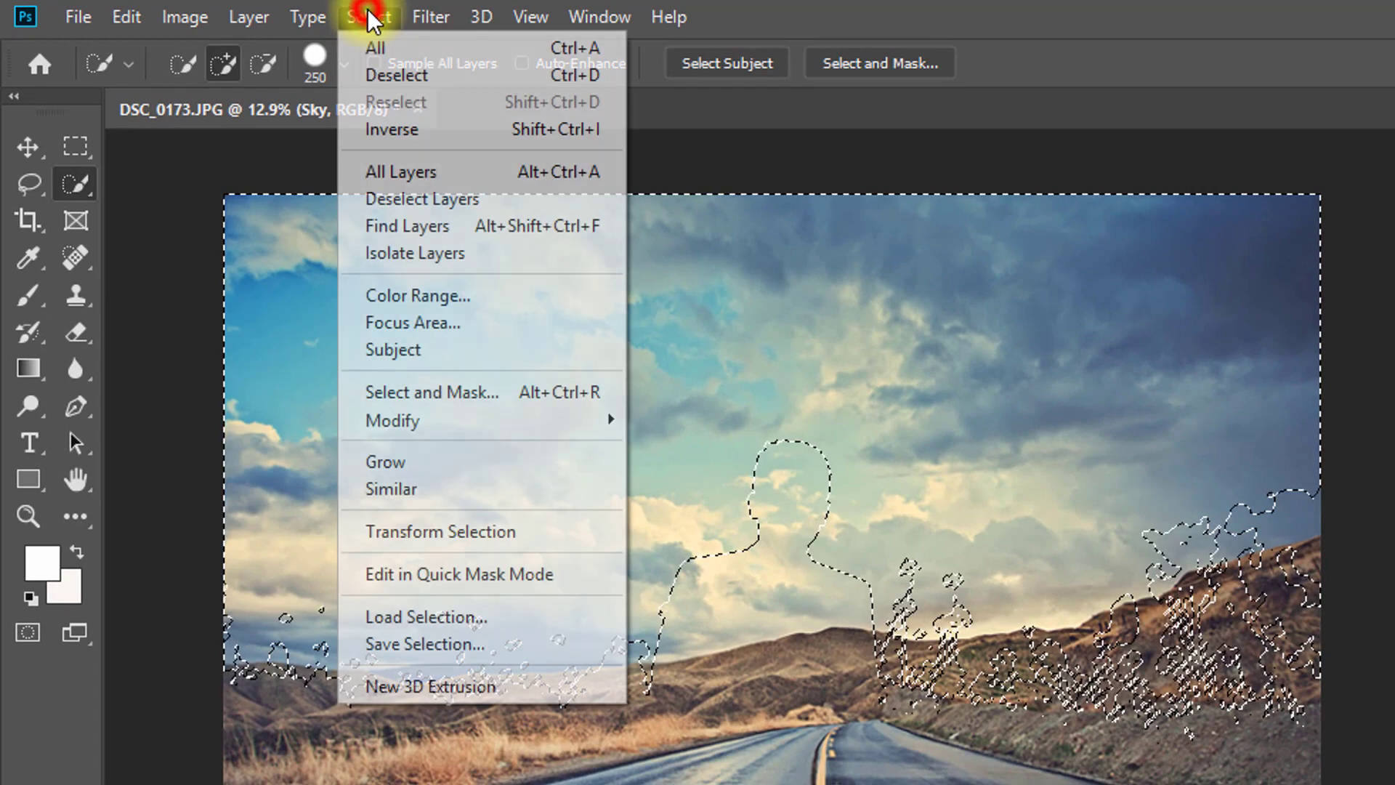
left_click(419, 413)
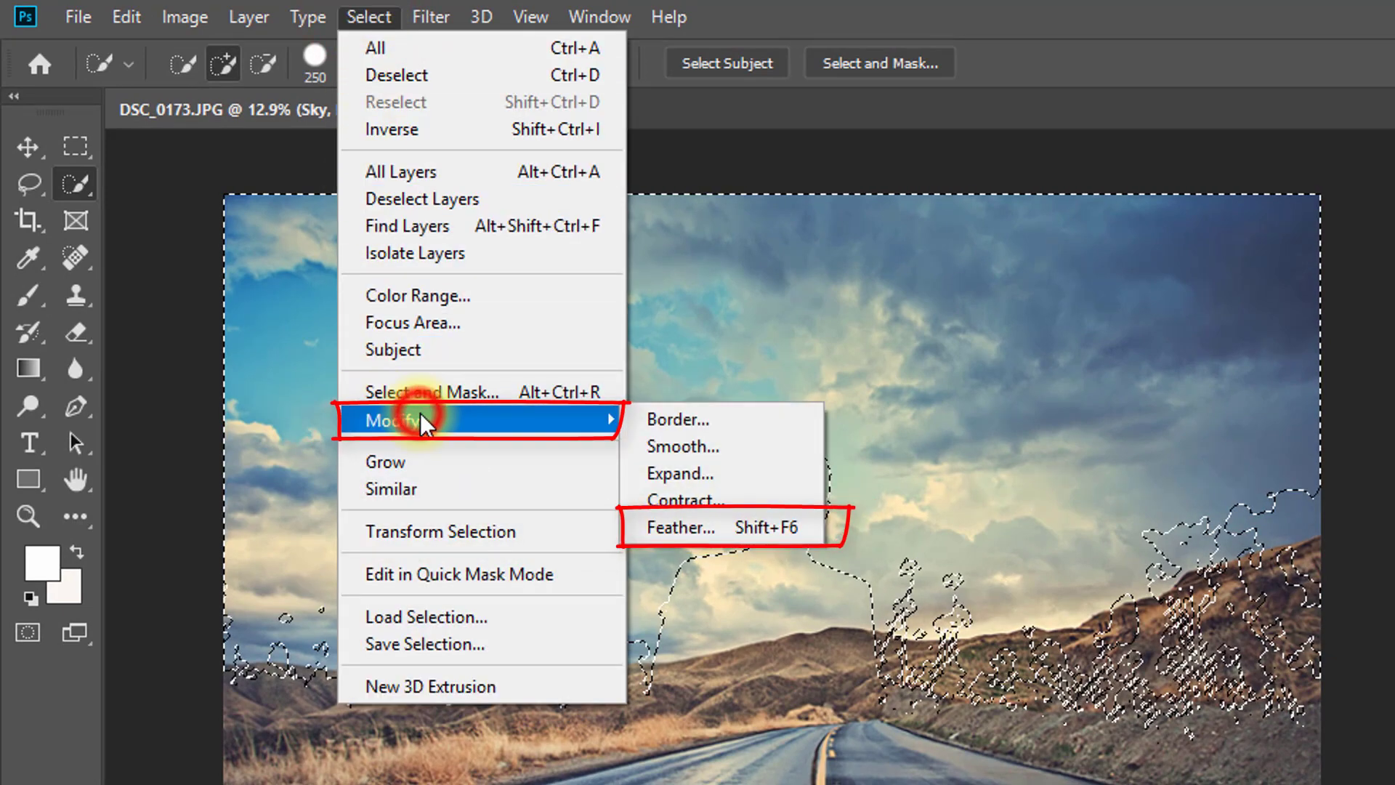
left_click(709, 523)
left_click(962, 344)
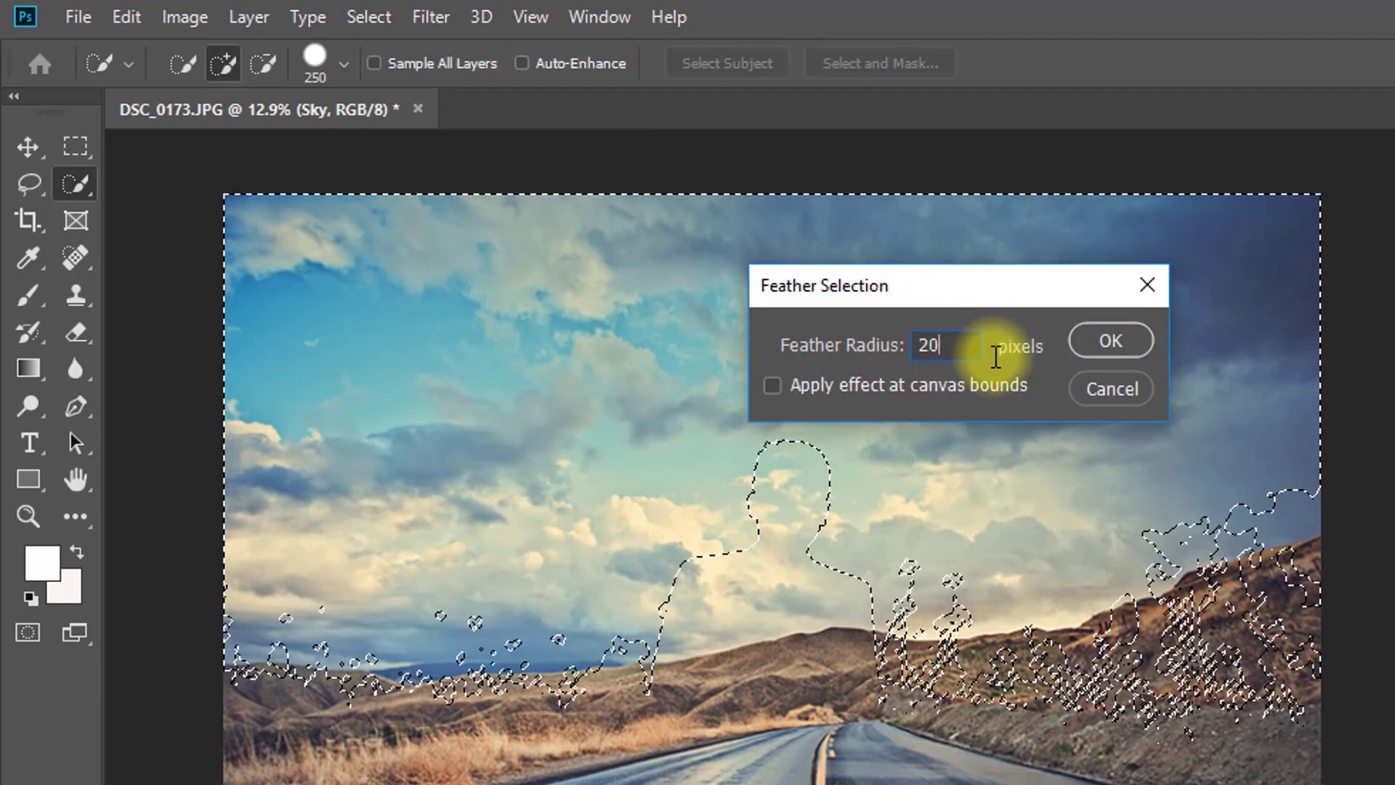
left_click(1109, 341)
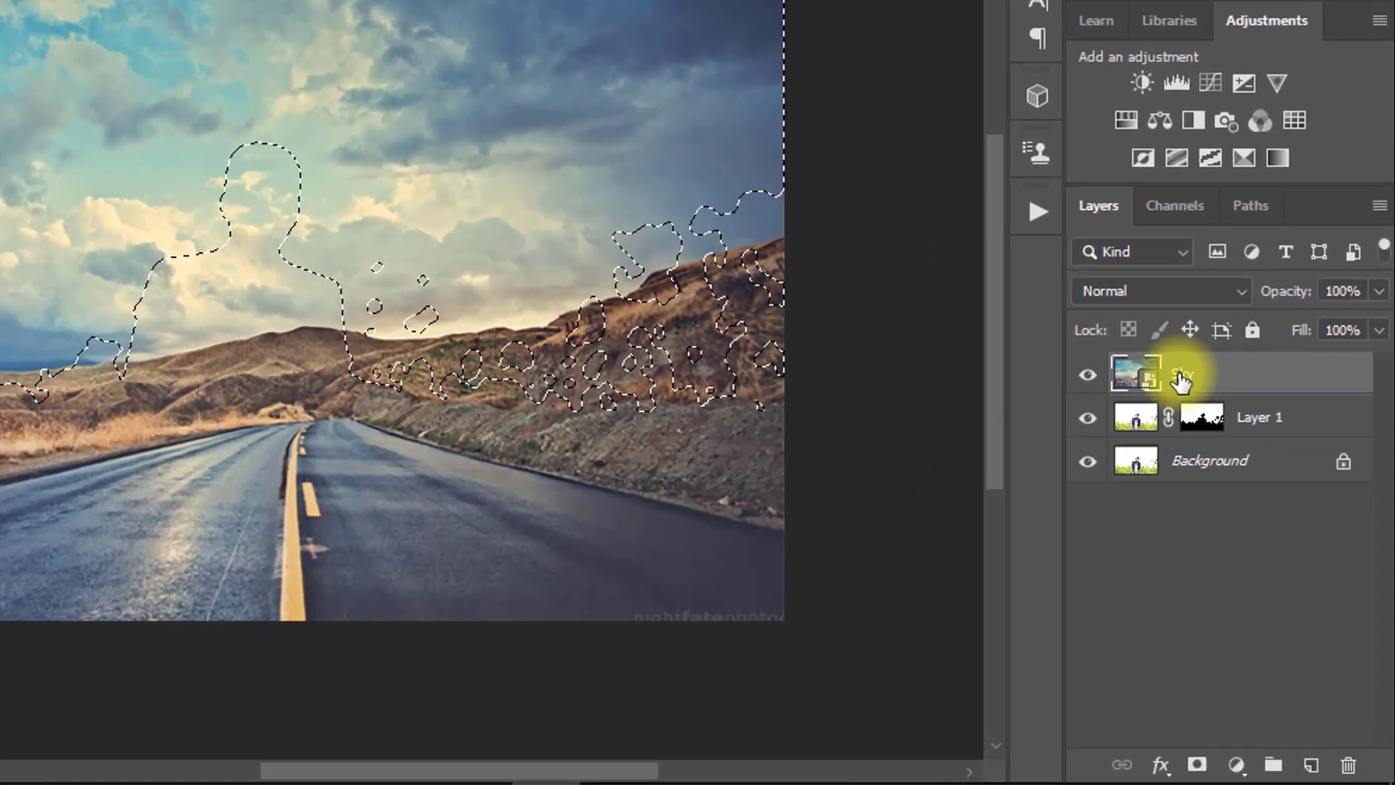
Step: Add an inverted mask to the Sky layer and zoom in to check the man's edges
left_click(1196, 766)
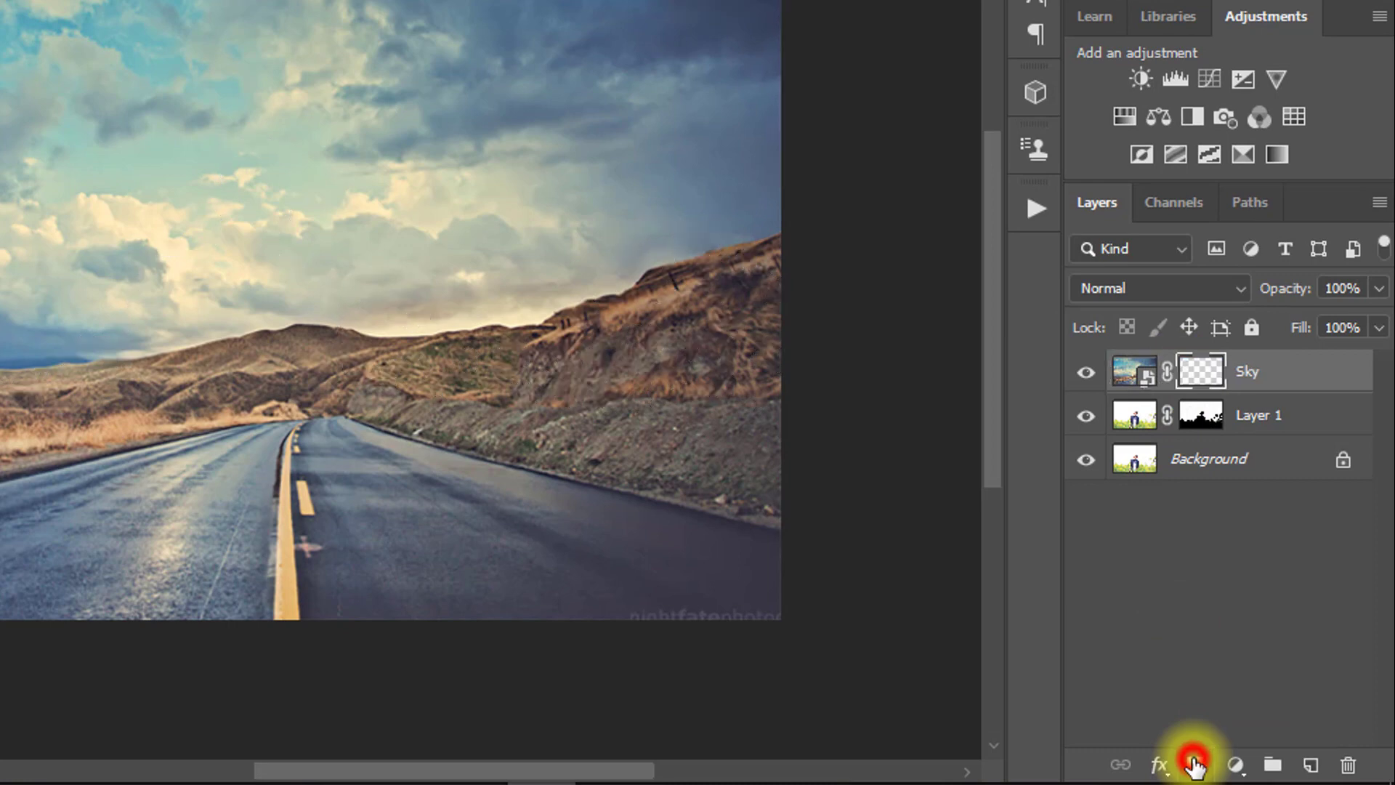
key("ctrl+i")
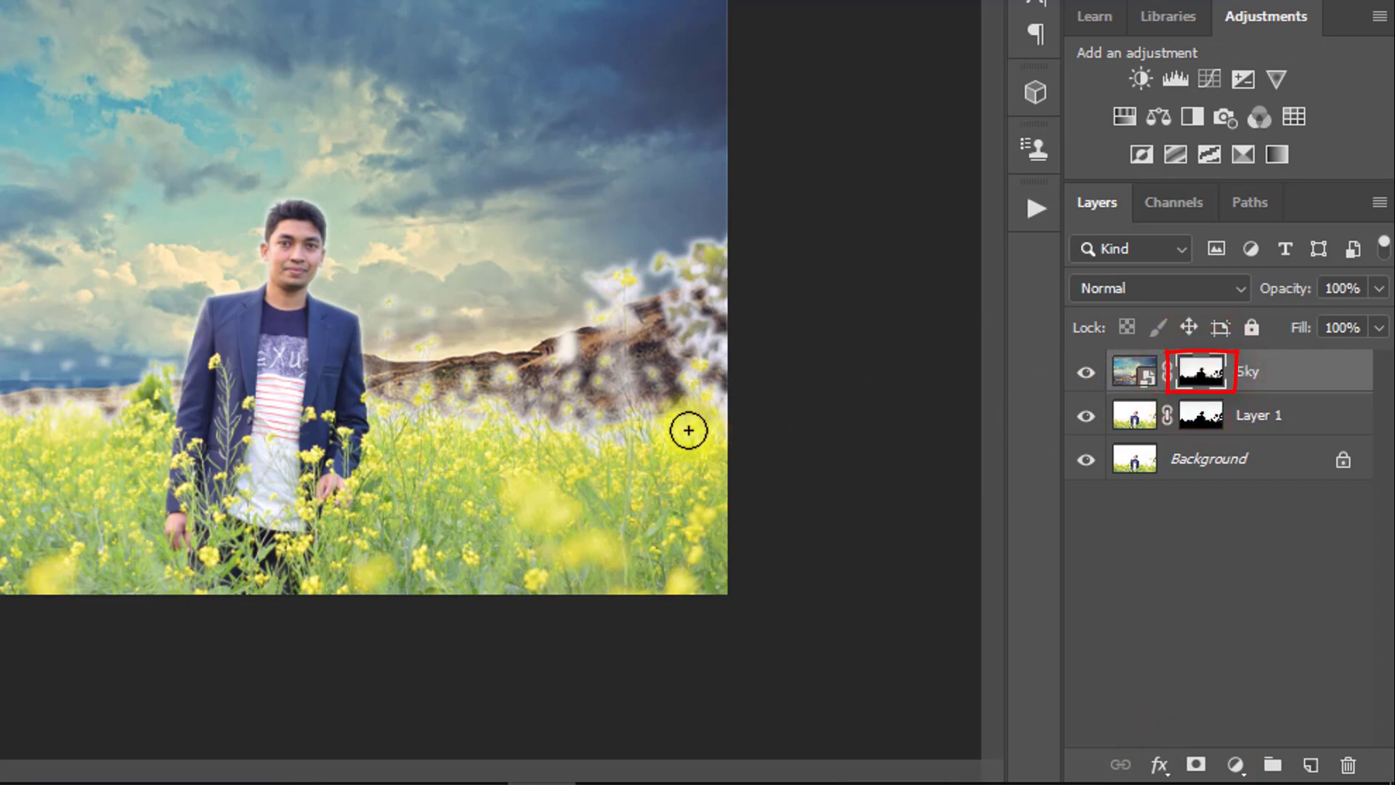
left_click(190, 191)
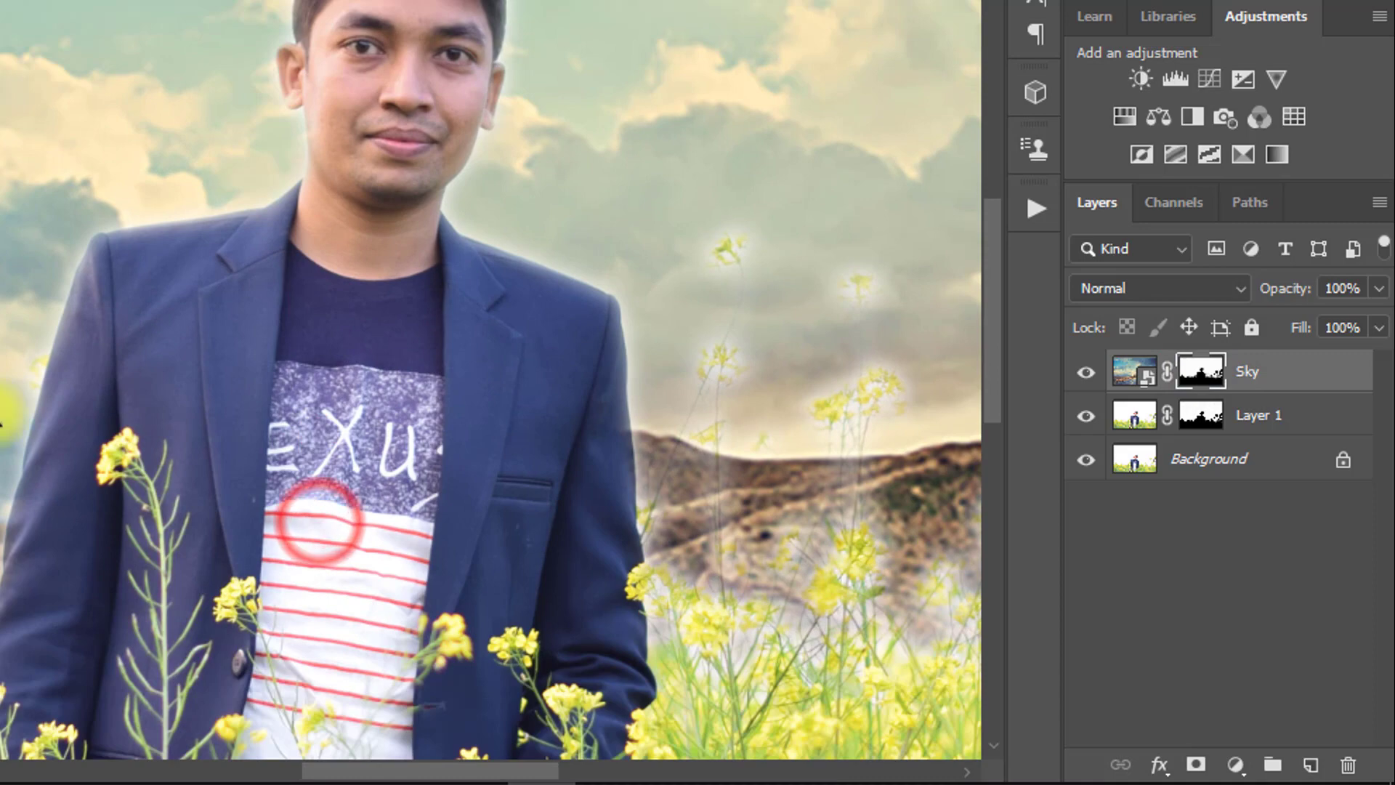
left_click(5, 415)
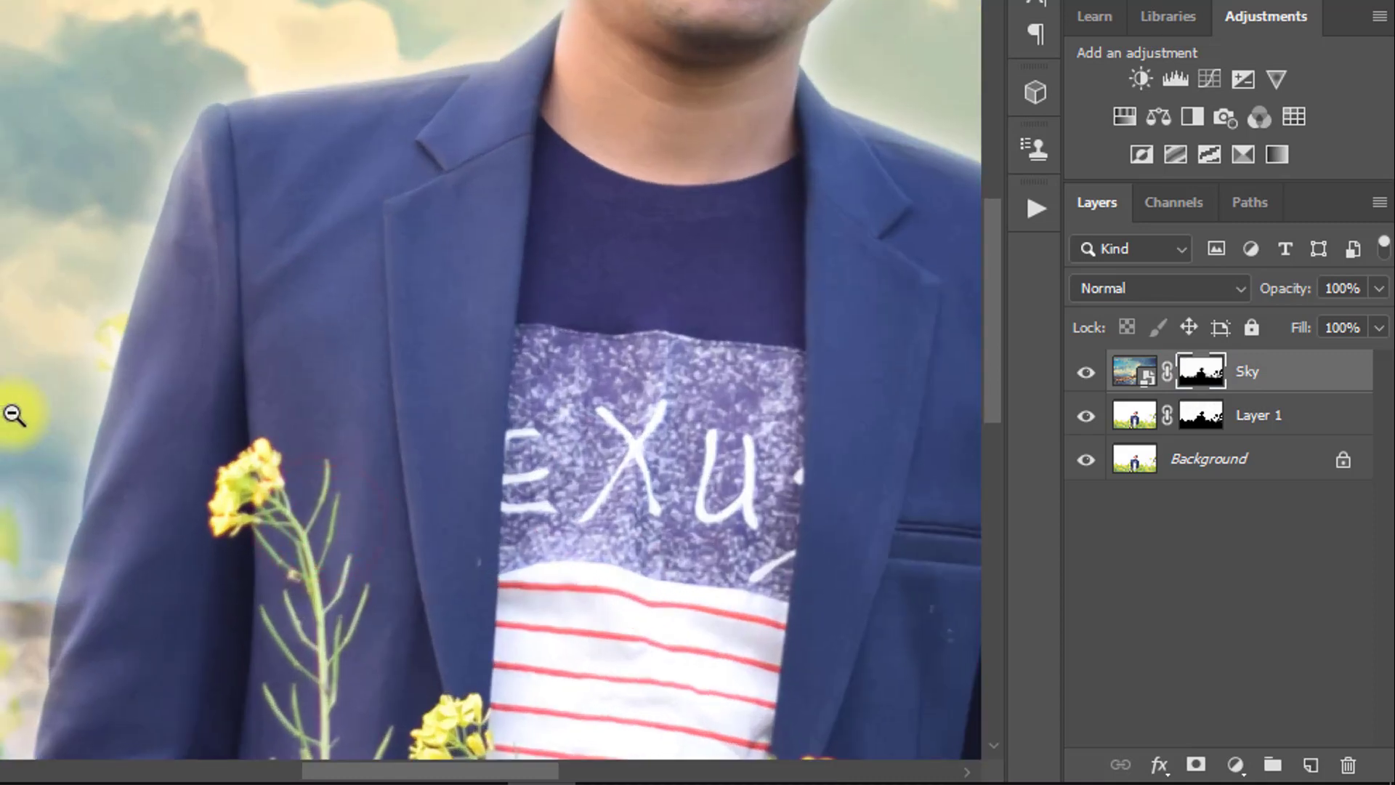
left_click(13, 415, "alt")
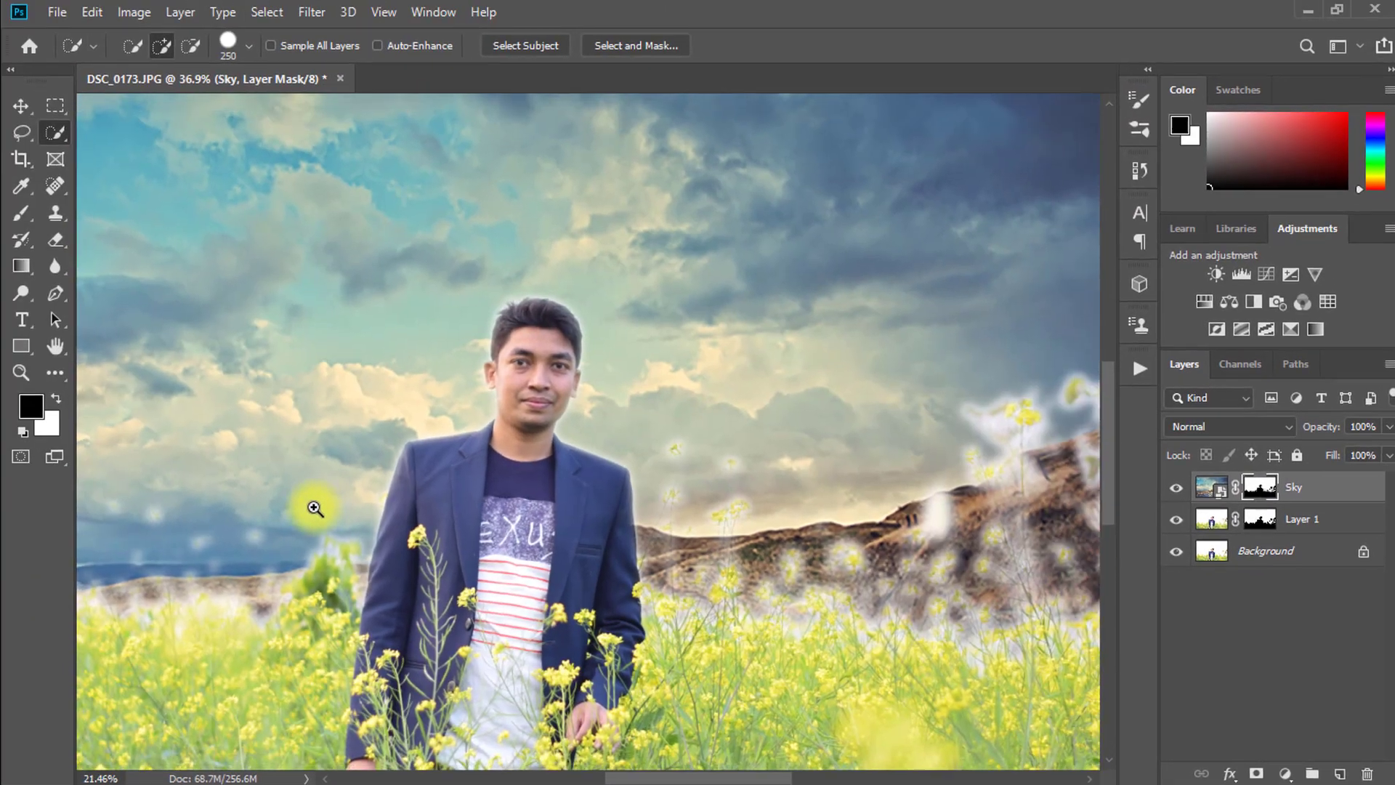
Step: Pick the Brush tool, then bring up the tool group holding the Gradient tool
left_click(316, 505, "alt")
left_click(21, 212)
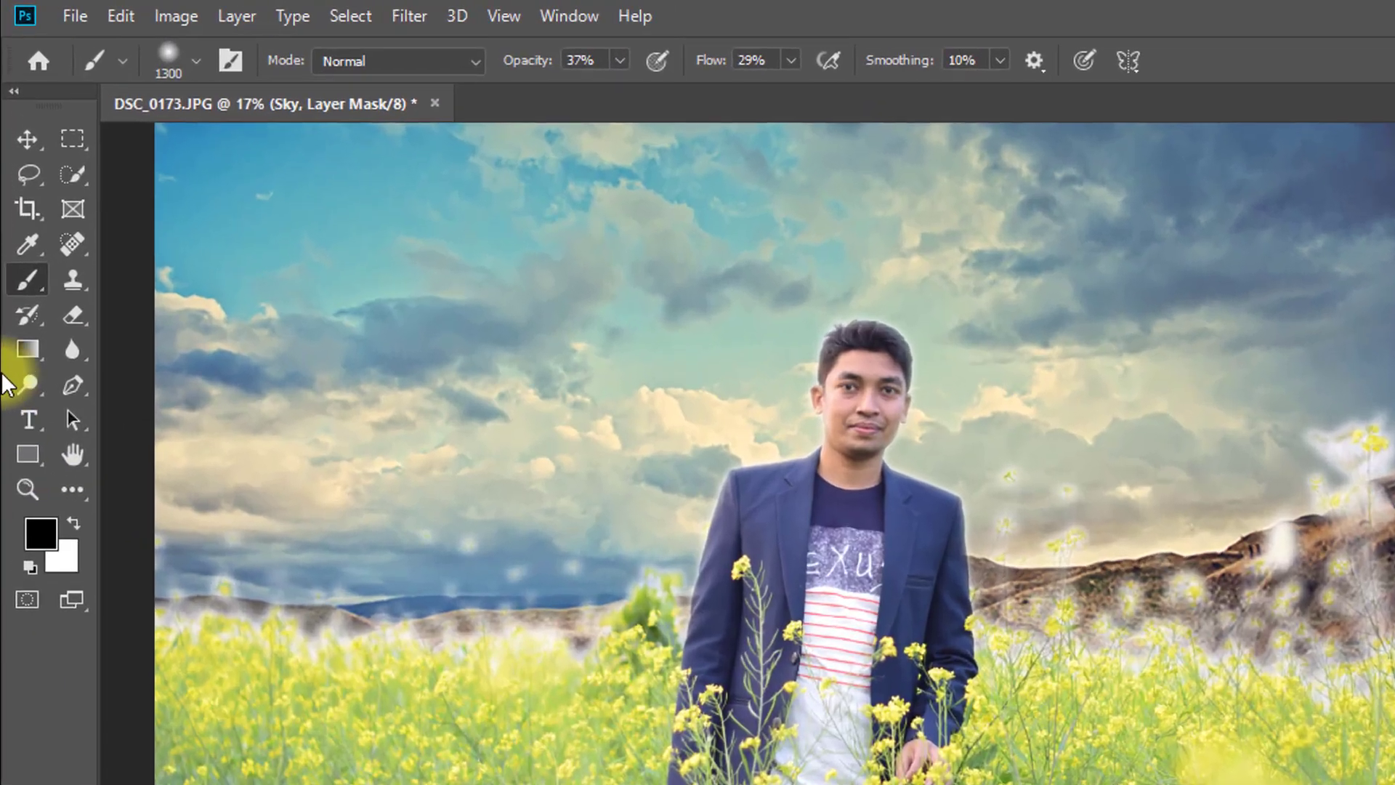
left_click(23, 399)
Step: Choose the Gradient tool with the foreground-to-transparent preset
right_click(27, 391)
left_click(152, 396)
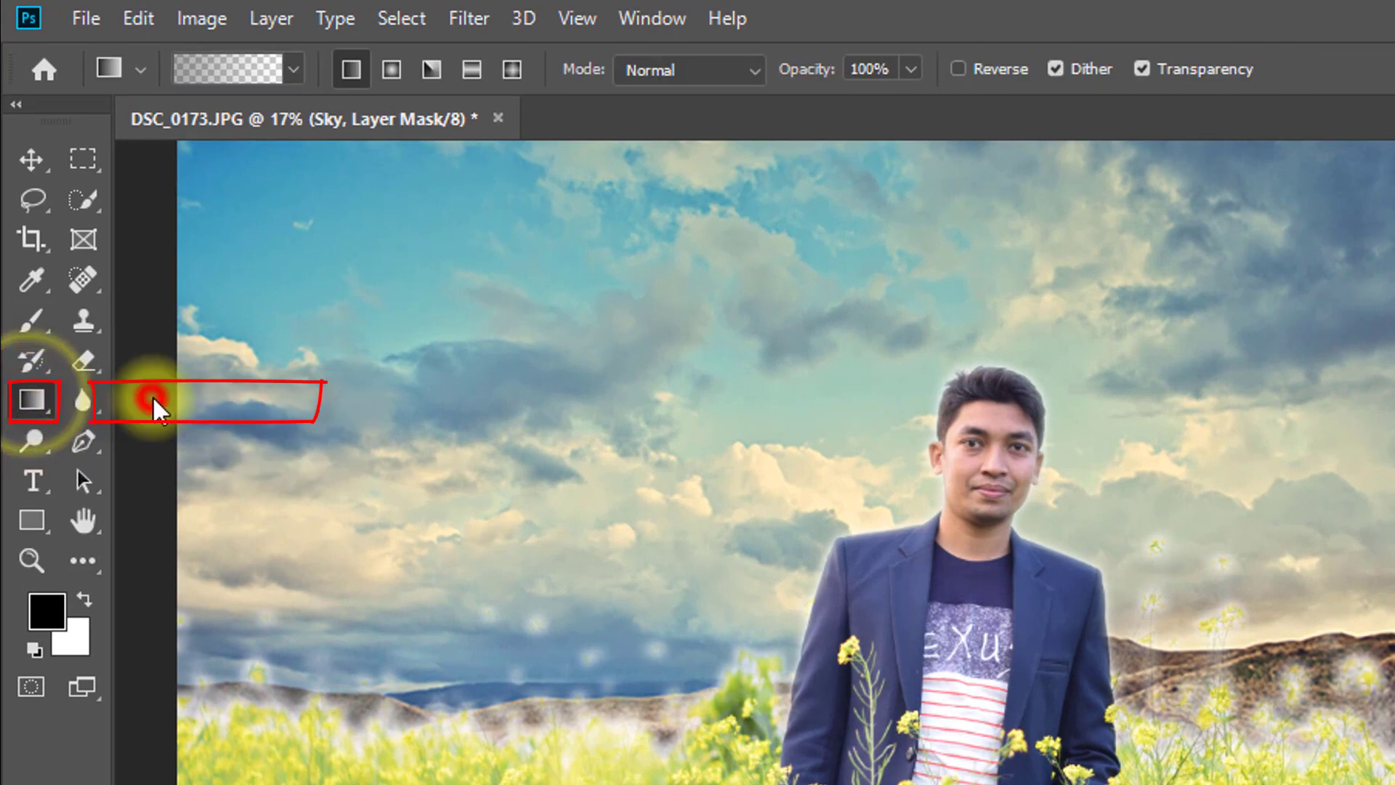
left_click(293, 69)
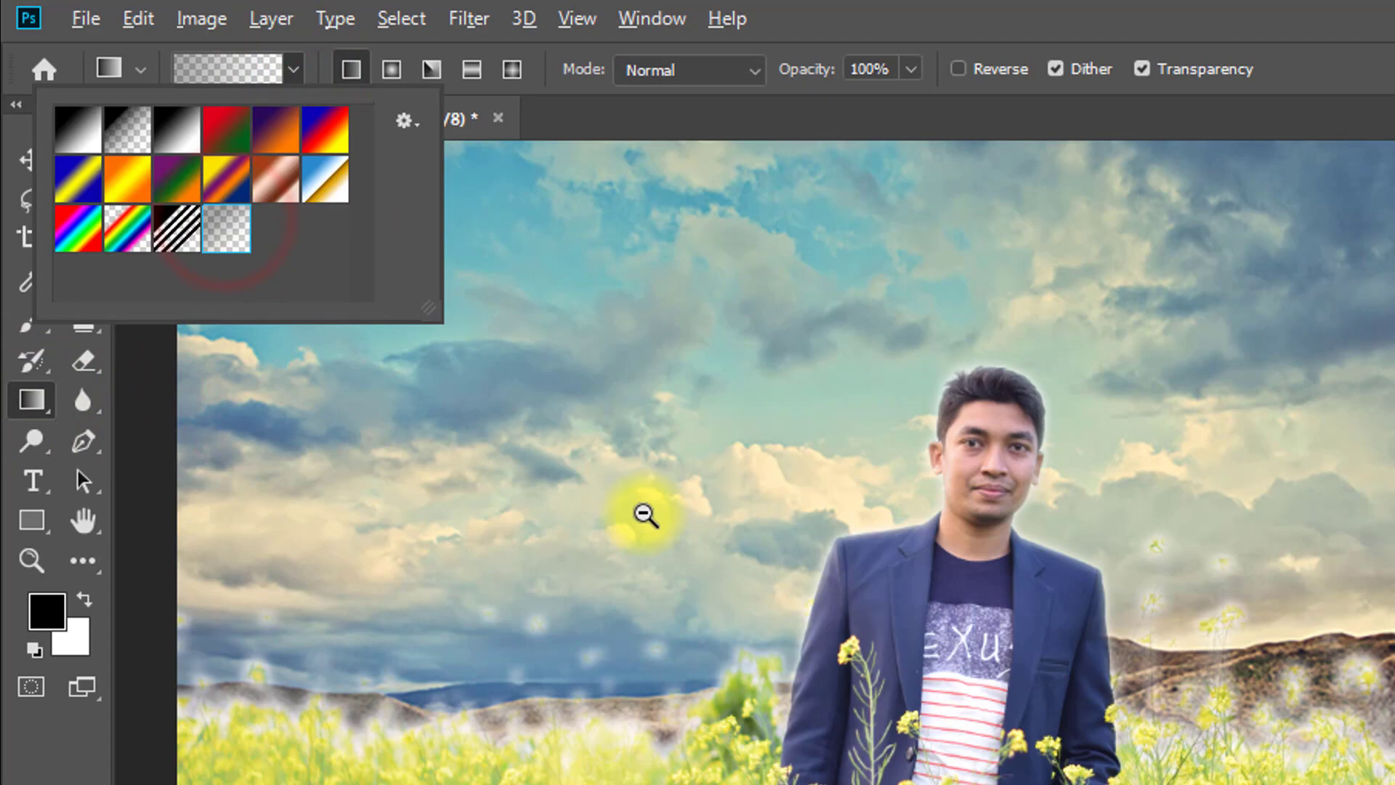
left_click(643, 508)
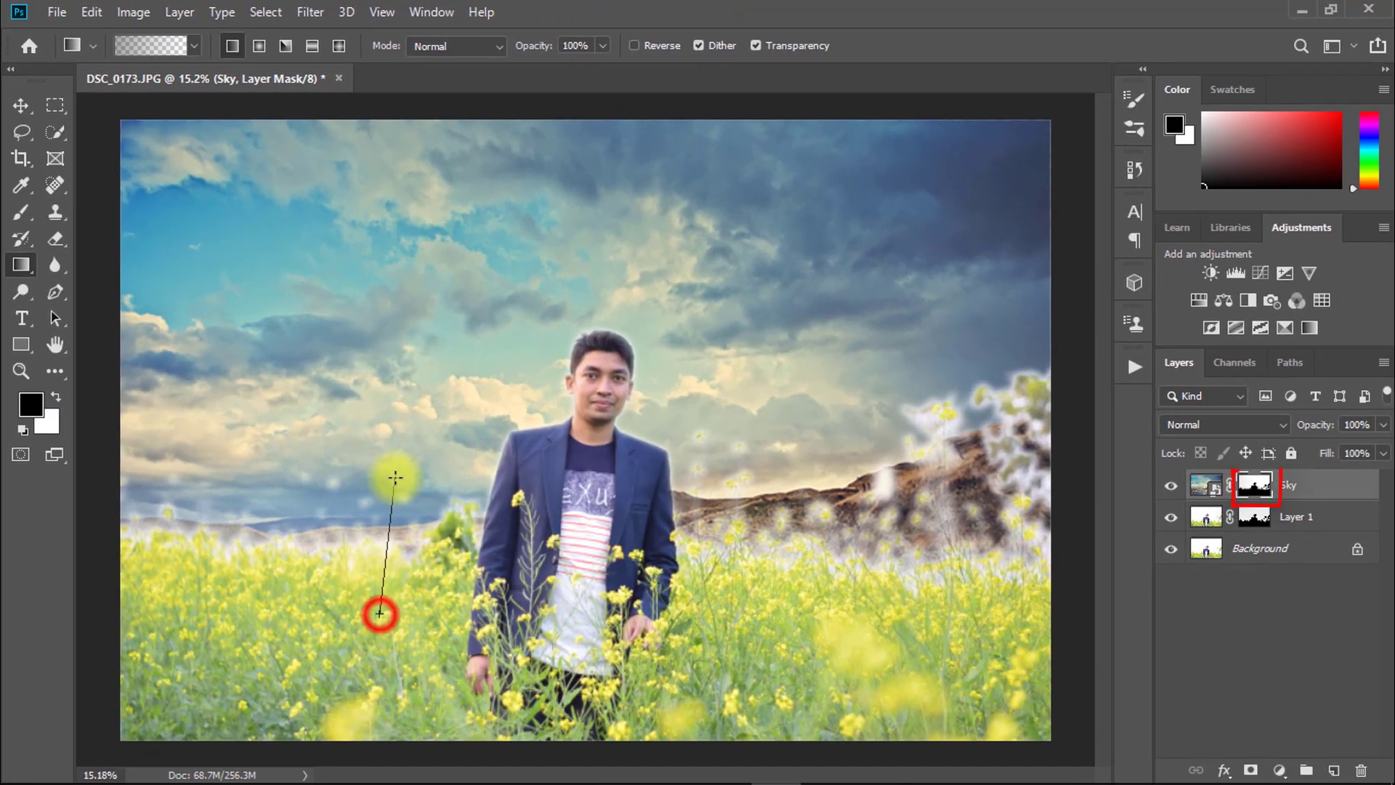
Step: Drag five black gradients on the Sky mask over the left and right hills
left_click_drag(395, 477, 379, 613)
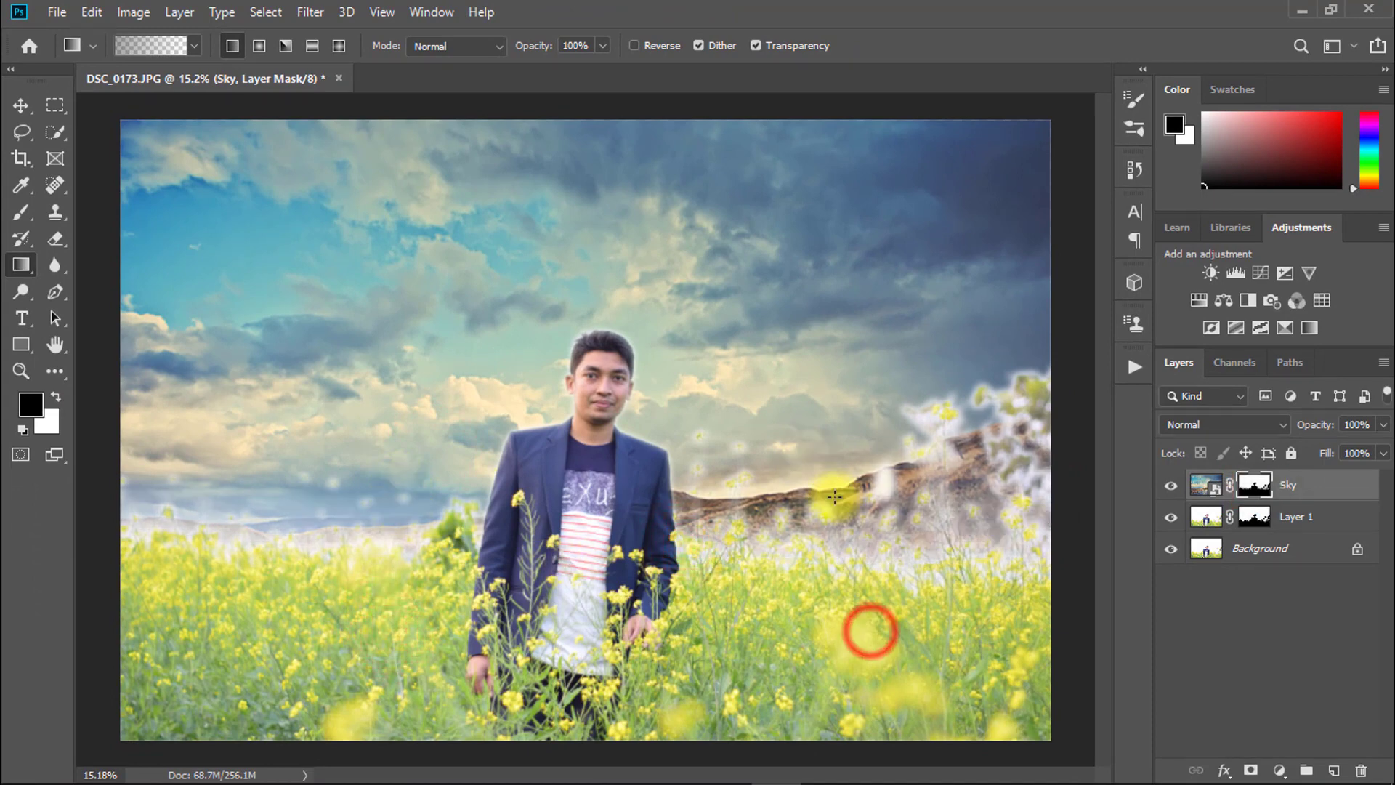
left_click_drag(902, 631, 865, 405)
left_click_drag(969, 631, 893, 374)
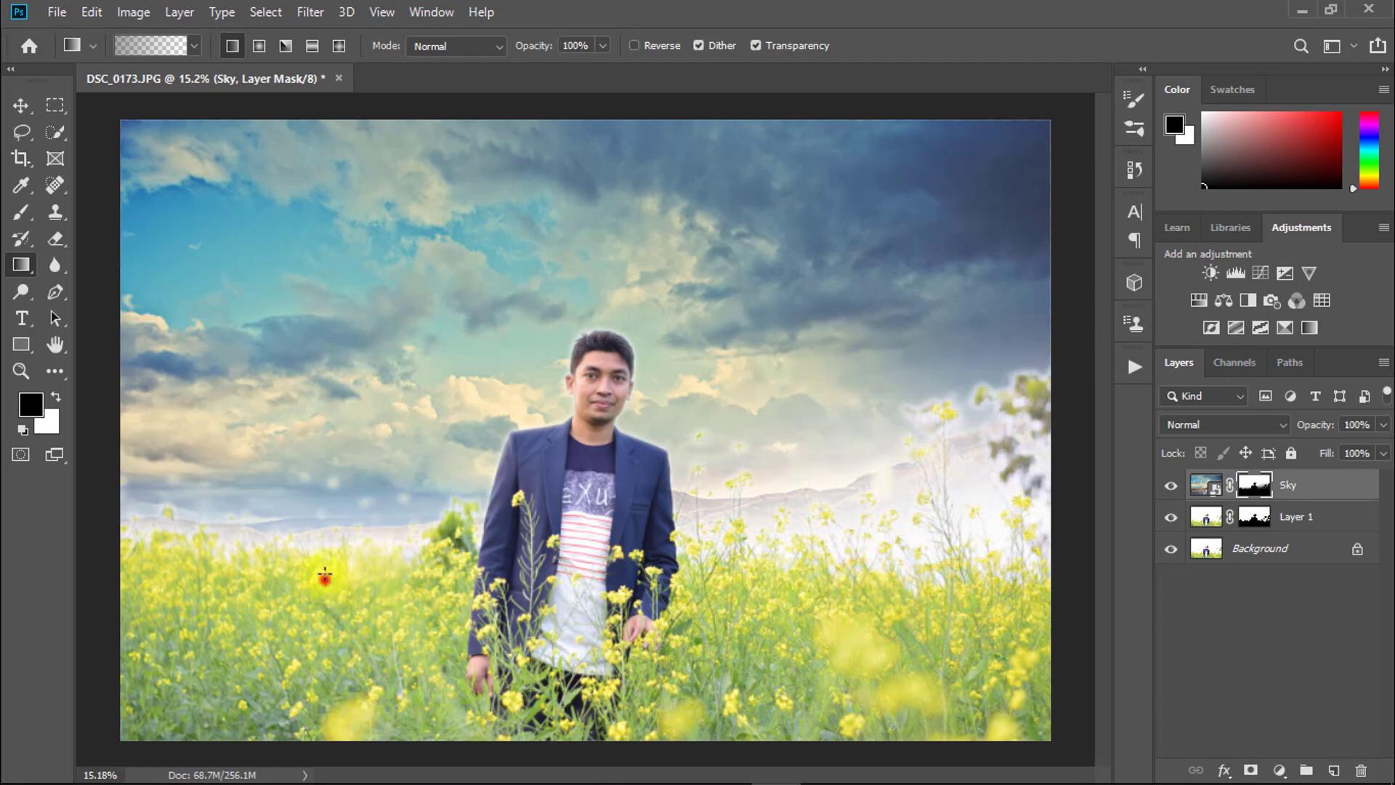
left_click_drag(324, 576, 316, 445)
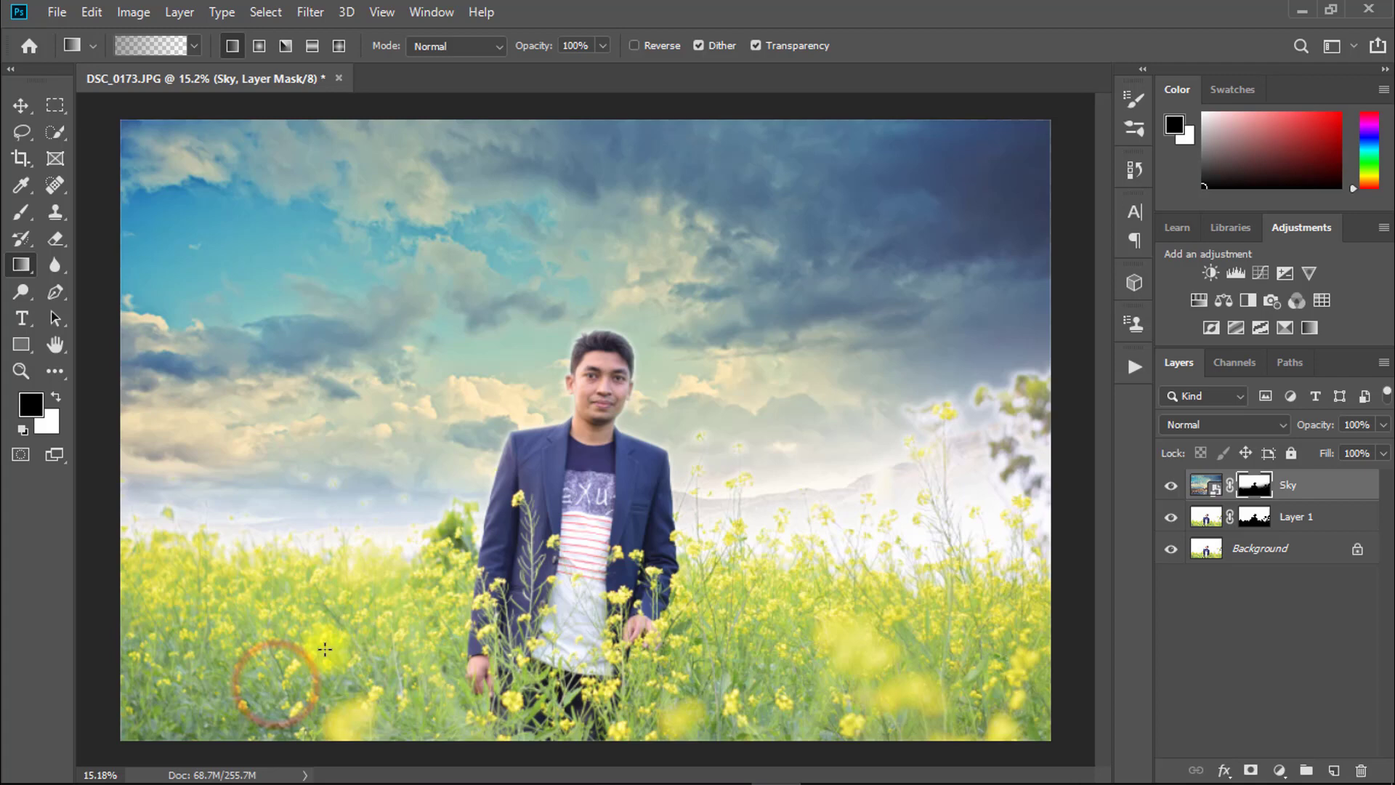
left_click_drag(324, 651, 357, 374)
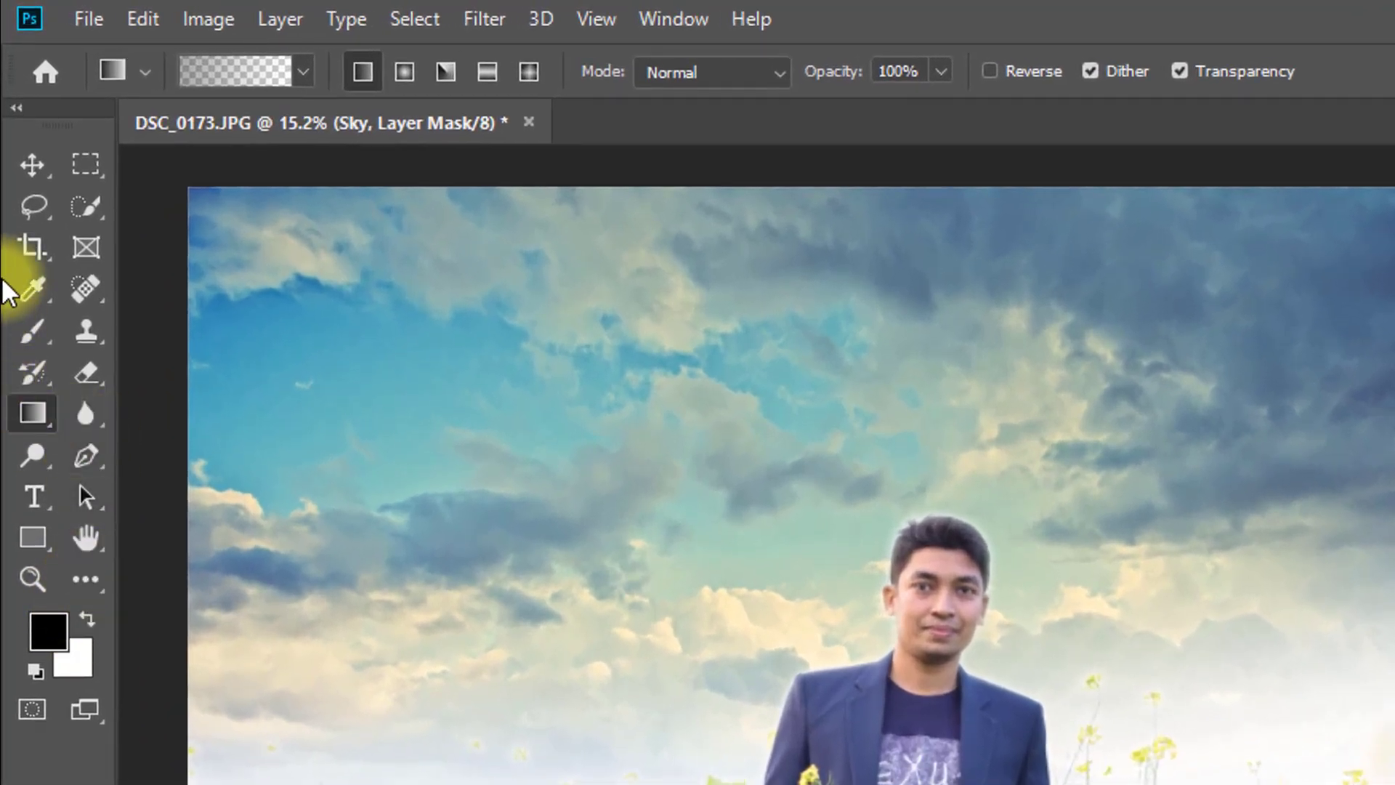
Step: Set up a smaller Brush at 31% opacity and 22% flow, zoomed on the face
left_click(33, 331)
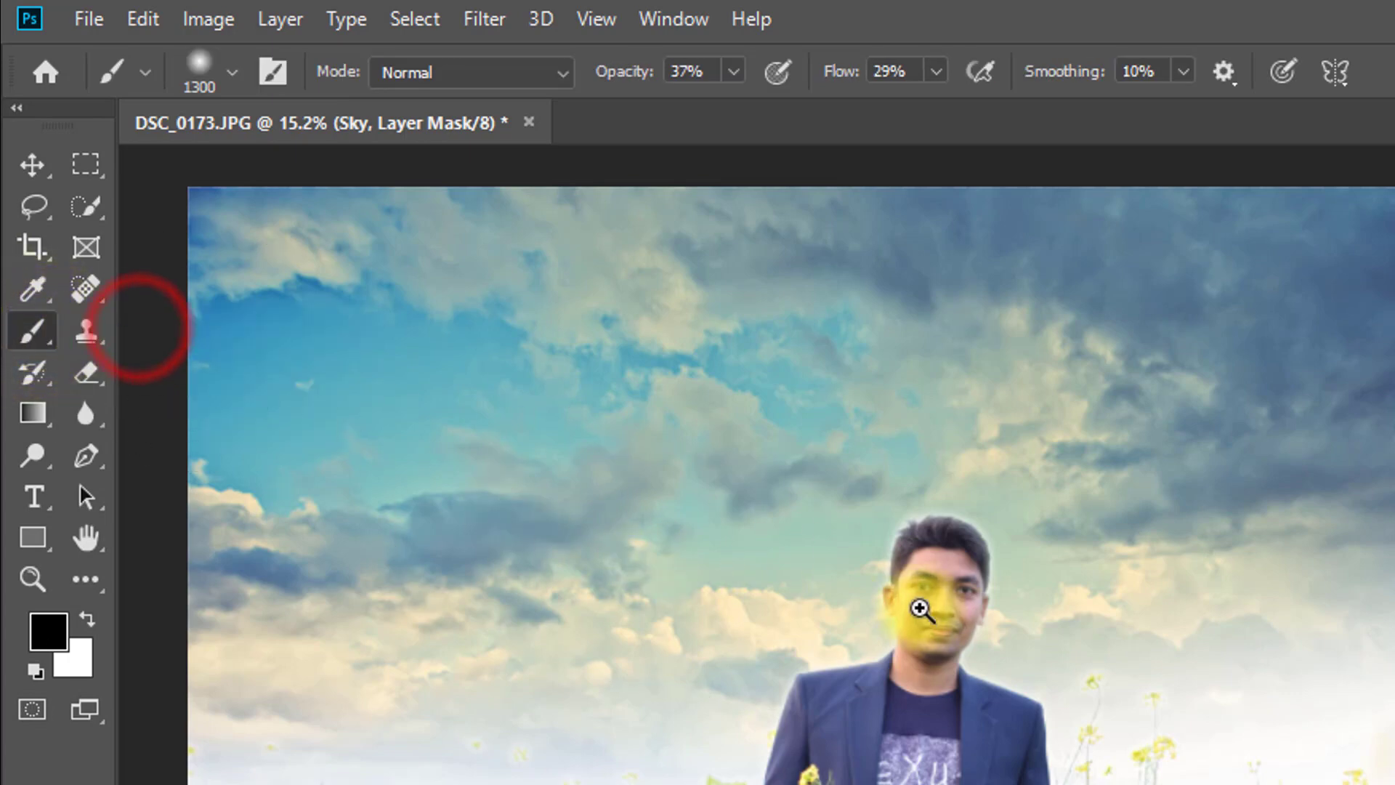
left_click_drag(925, 610, 1058, 582)
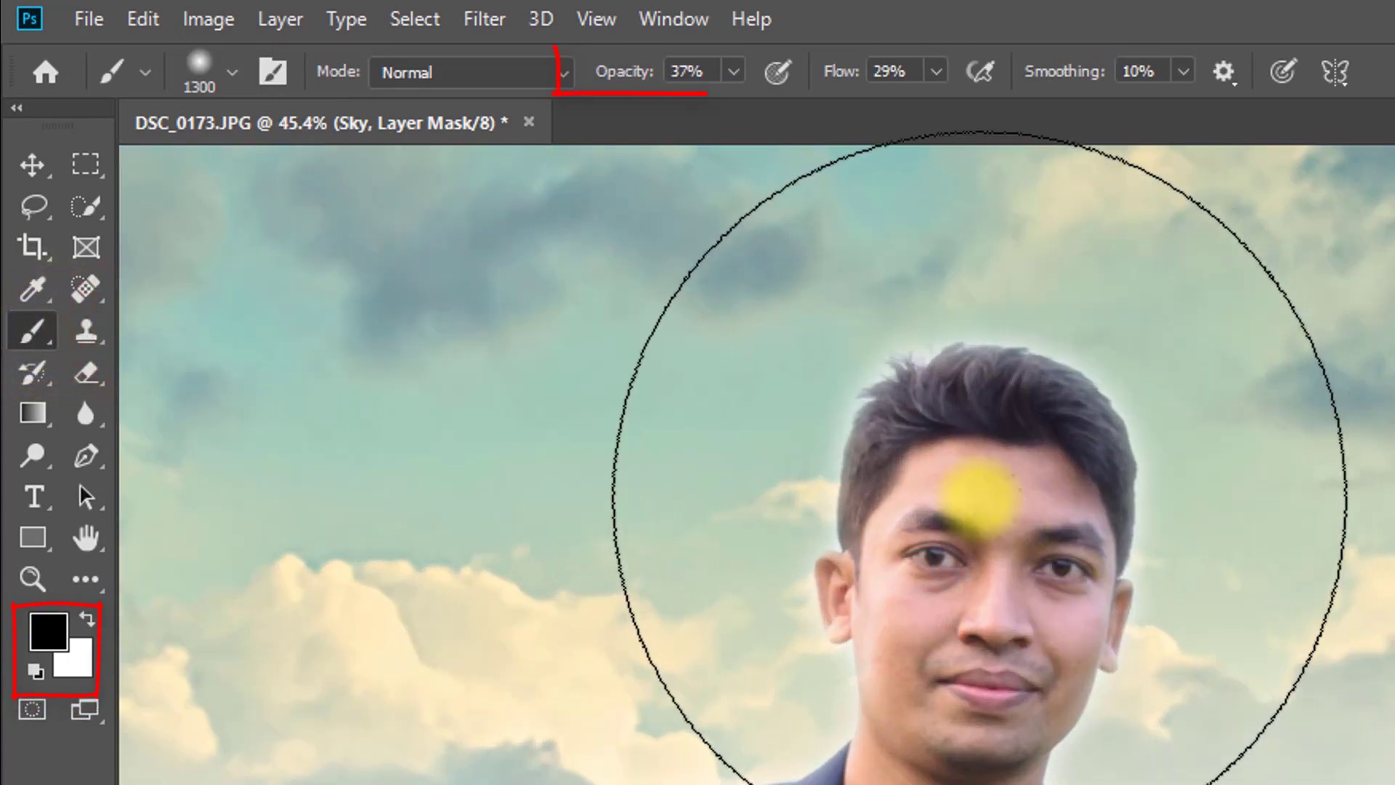
key("bracketleft")
key("bracketleft")
key("bracketleft")
key("bracketleft")
key("bracketleft")
left_click_drag(632, 71, 627, 70)
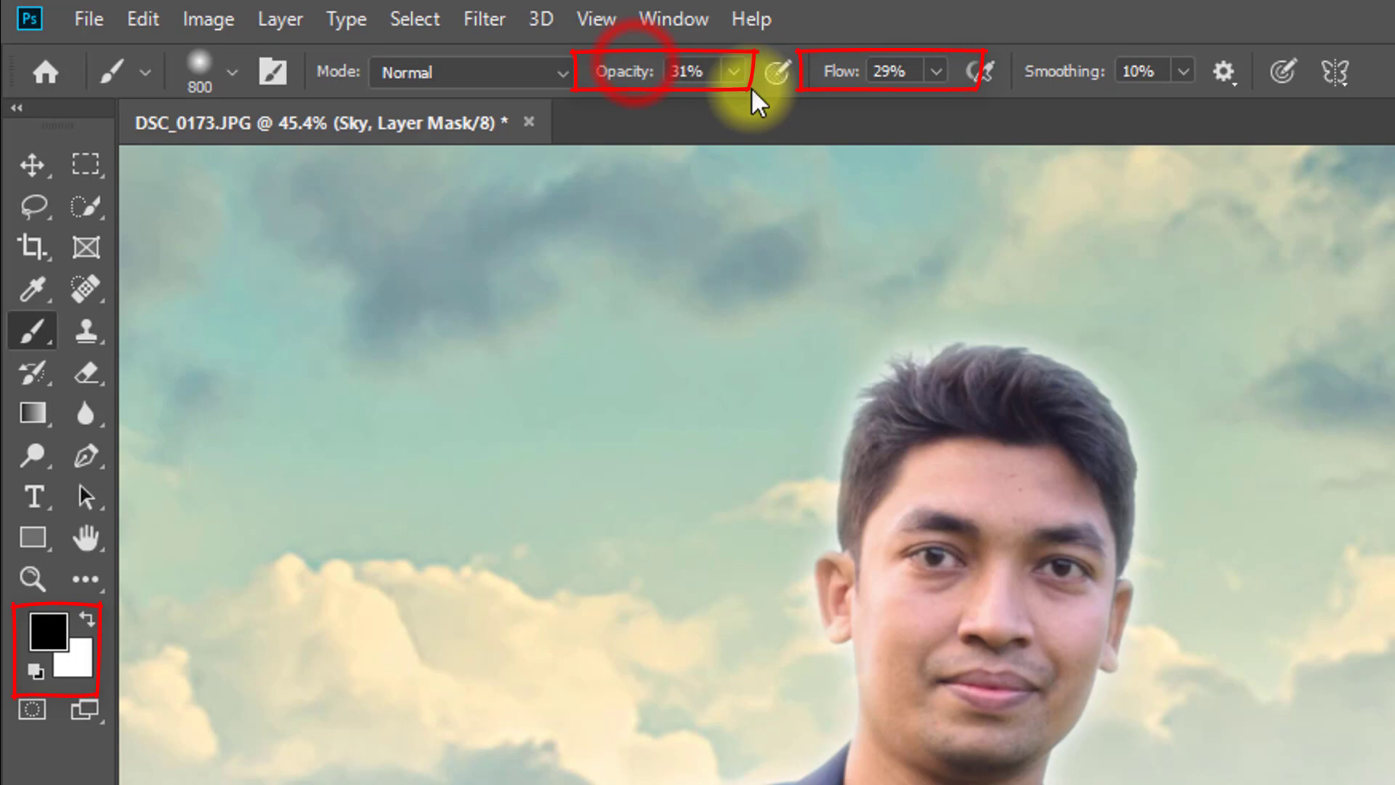
key("bracketleft")
key("bracketleft")
key("bracketleft")
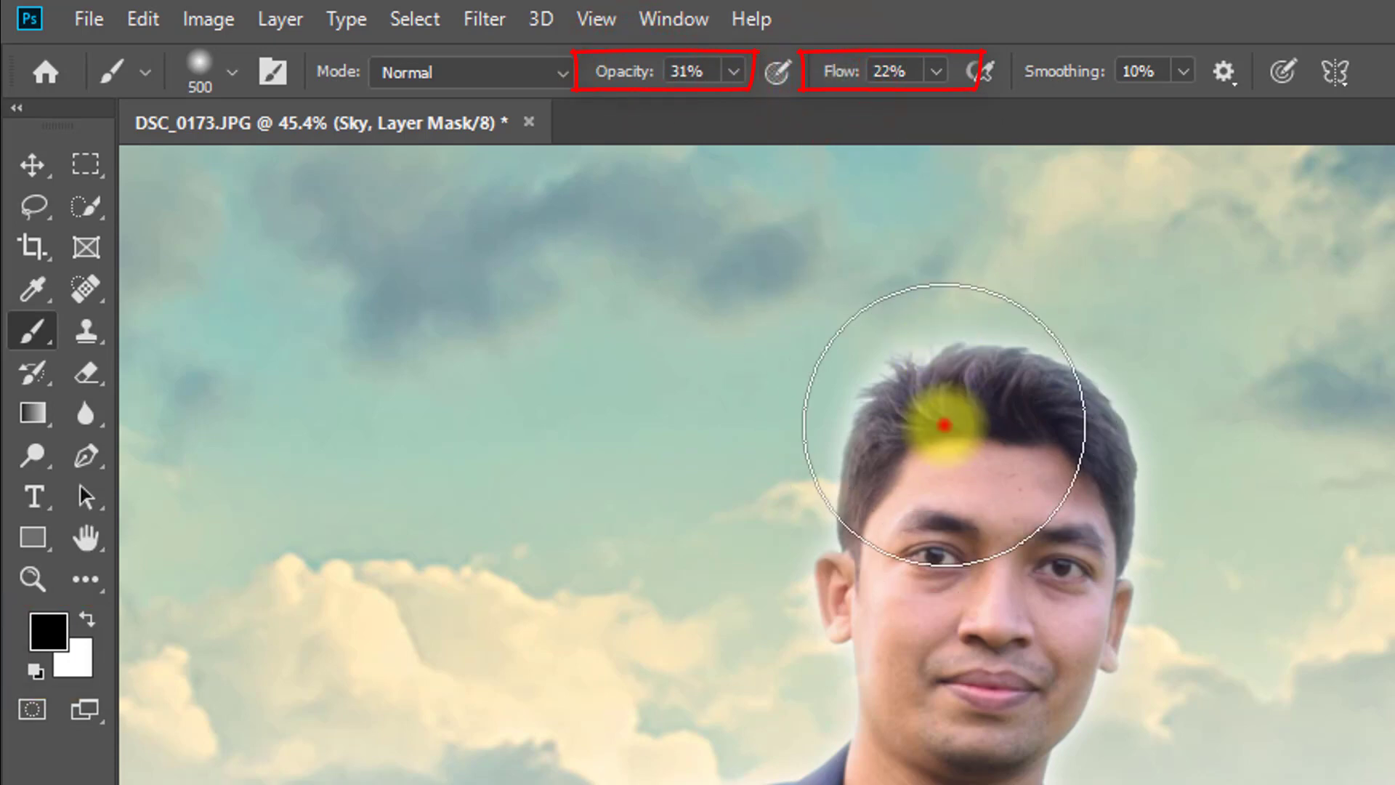
left_click_drag(944, 415, 887, 467)
Step: Paint black on the Sky mask along the hairline and jacket, then zoom out
left_click(845, 493)
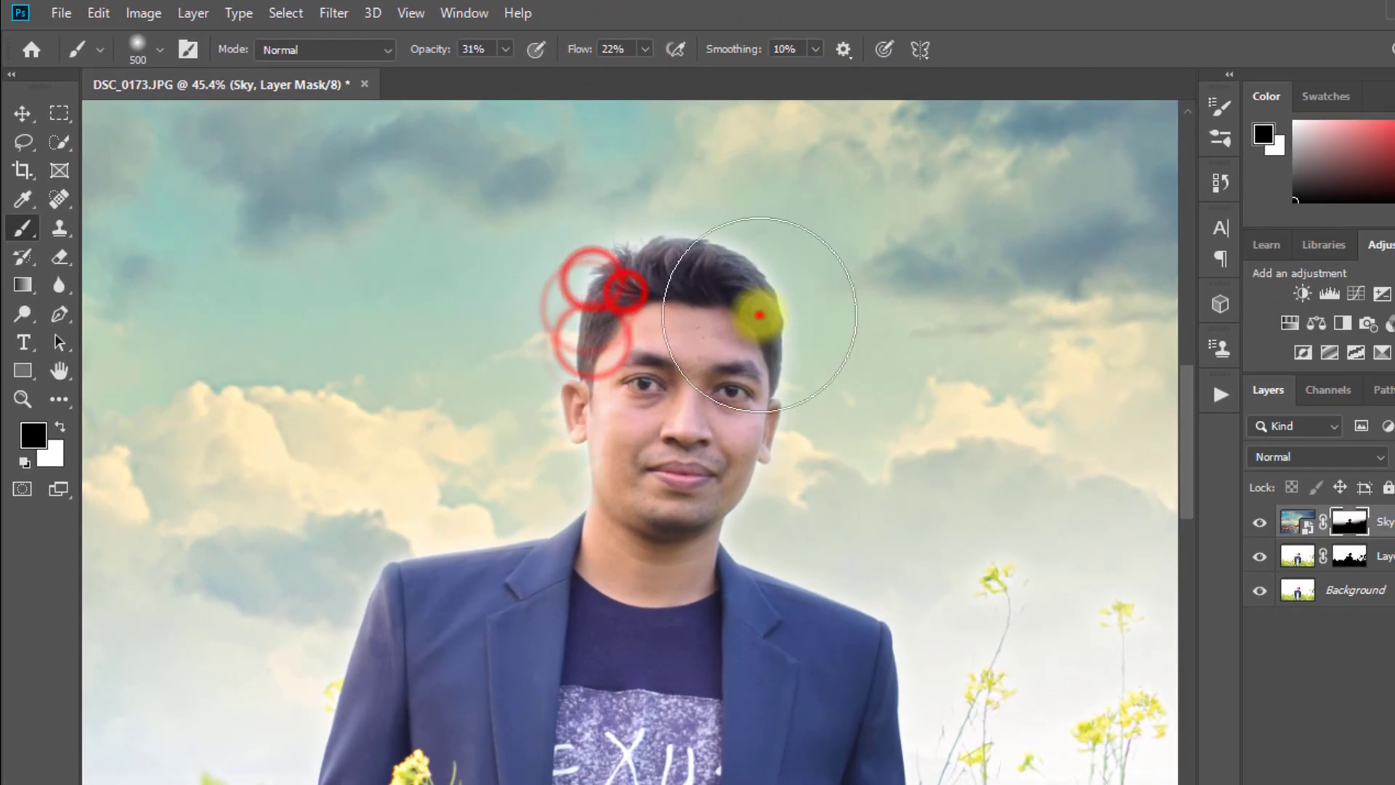
left_click(756, 313)
left_click(782, 378)
left_click(579, 295)
scroll(611, 278, "up", 2)
left_click(635, 262)
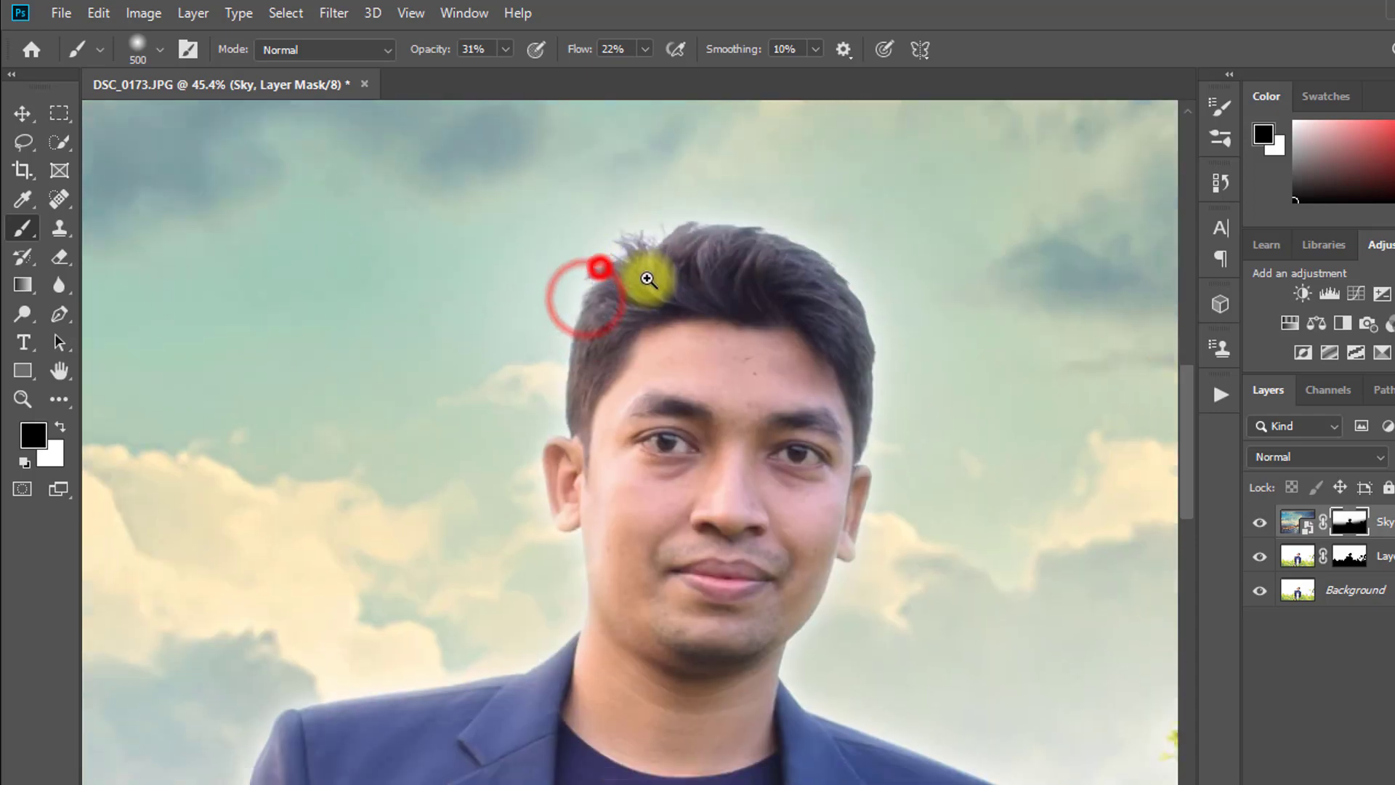
left_click_drag(713, 683, 569, 461)
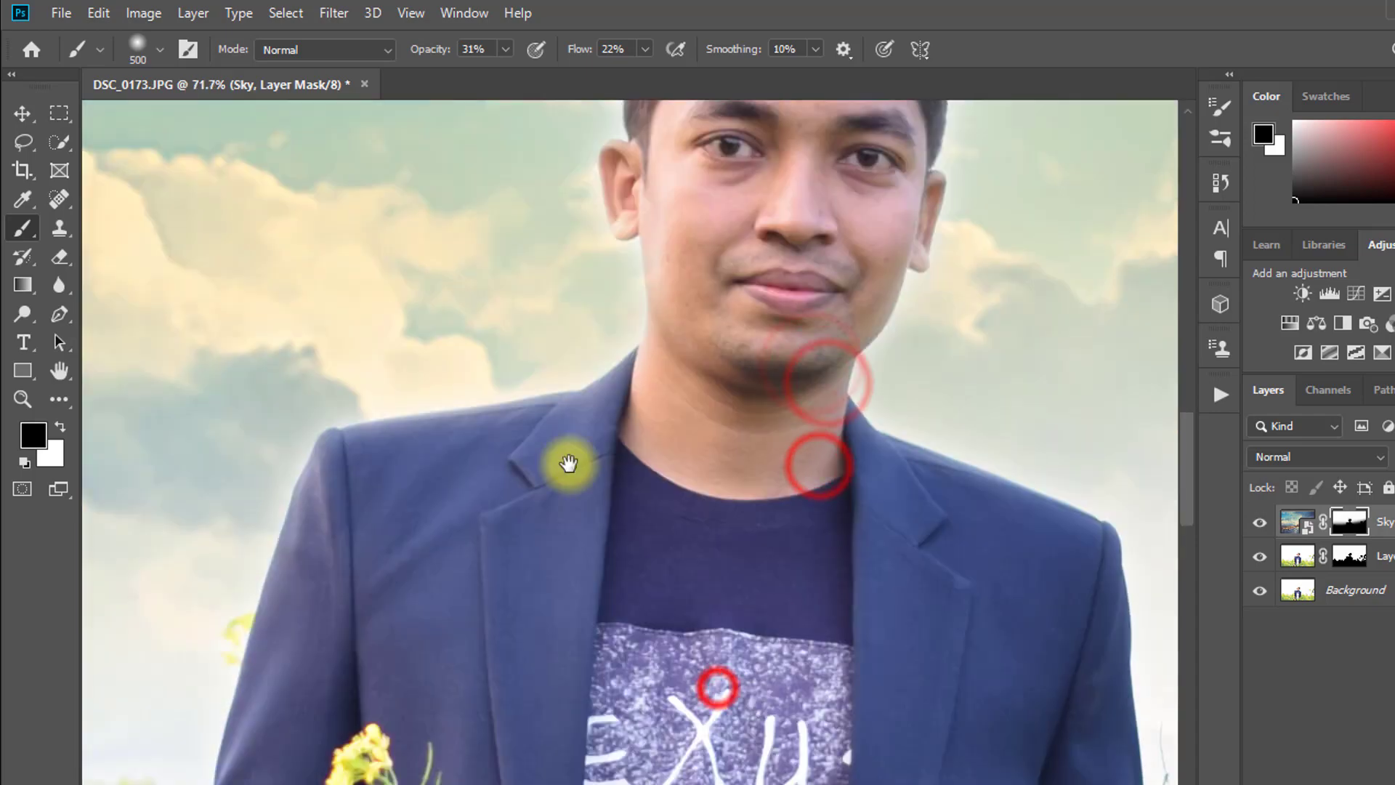
left_click_drag(432, 490, 431, 341)
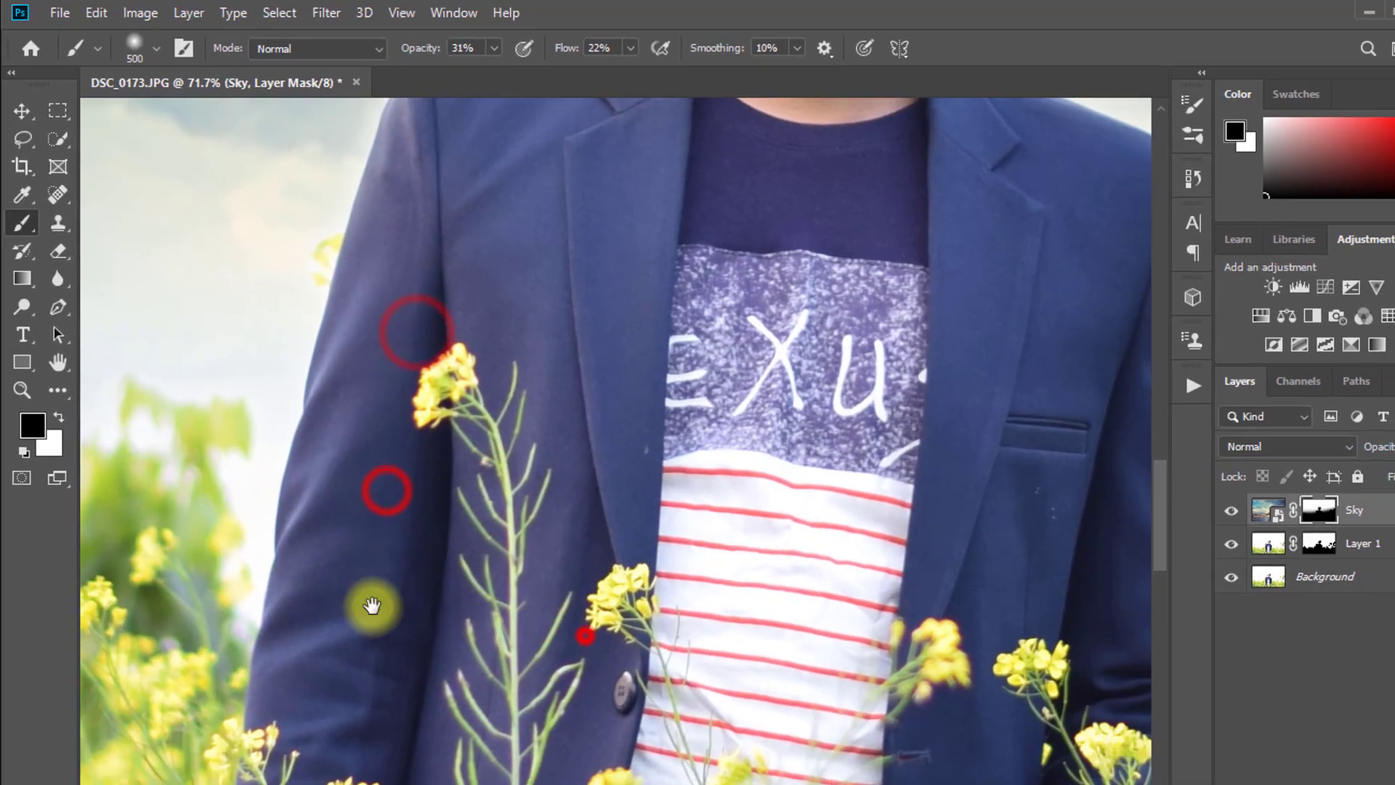
scroll(664, 499, "down", 3)
left_click_drag(701, 432, 601, 397)
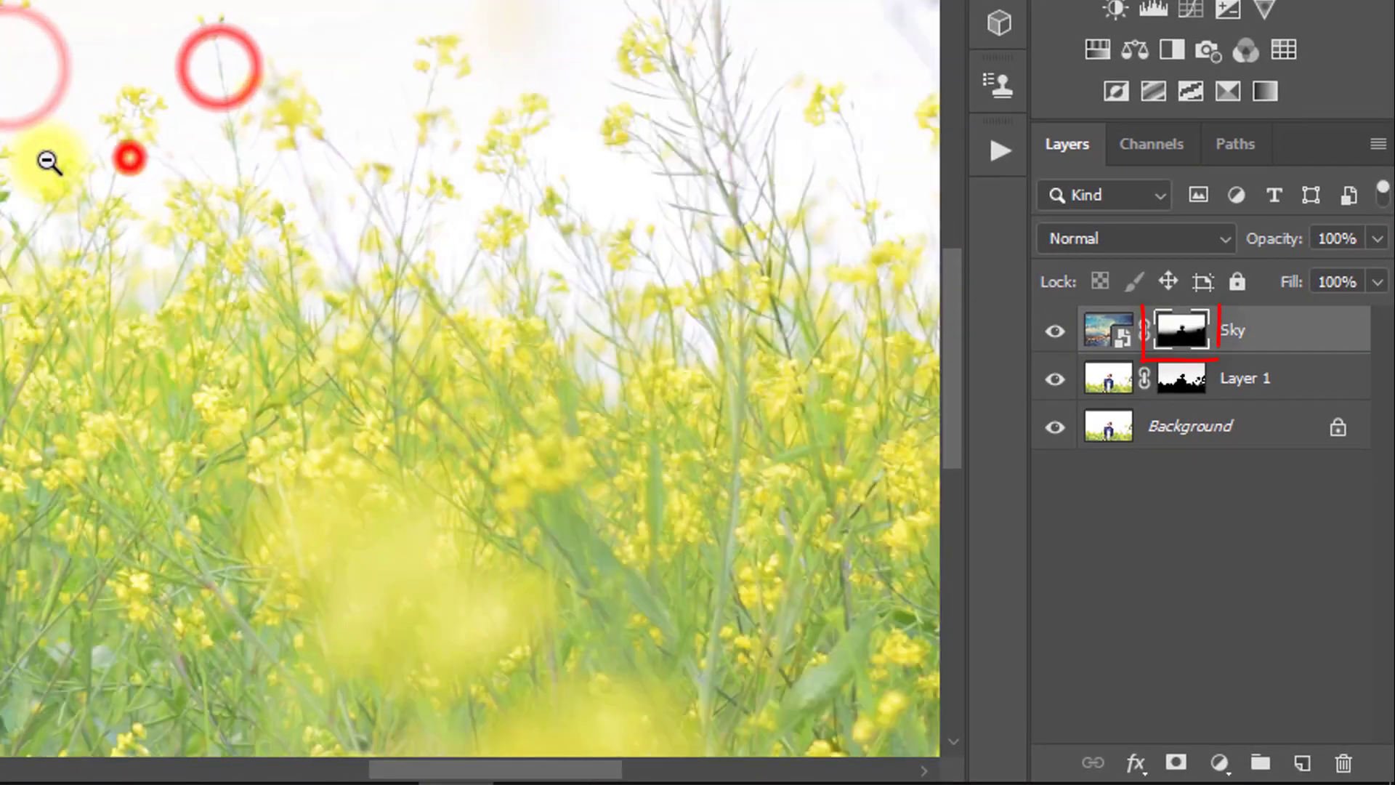
left_click(48, 162, "alt")
left_click(49, 76)
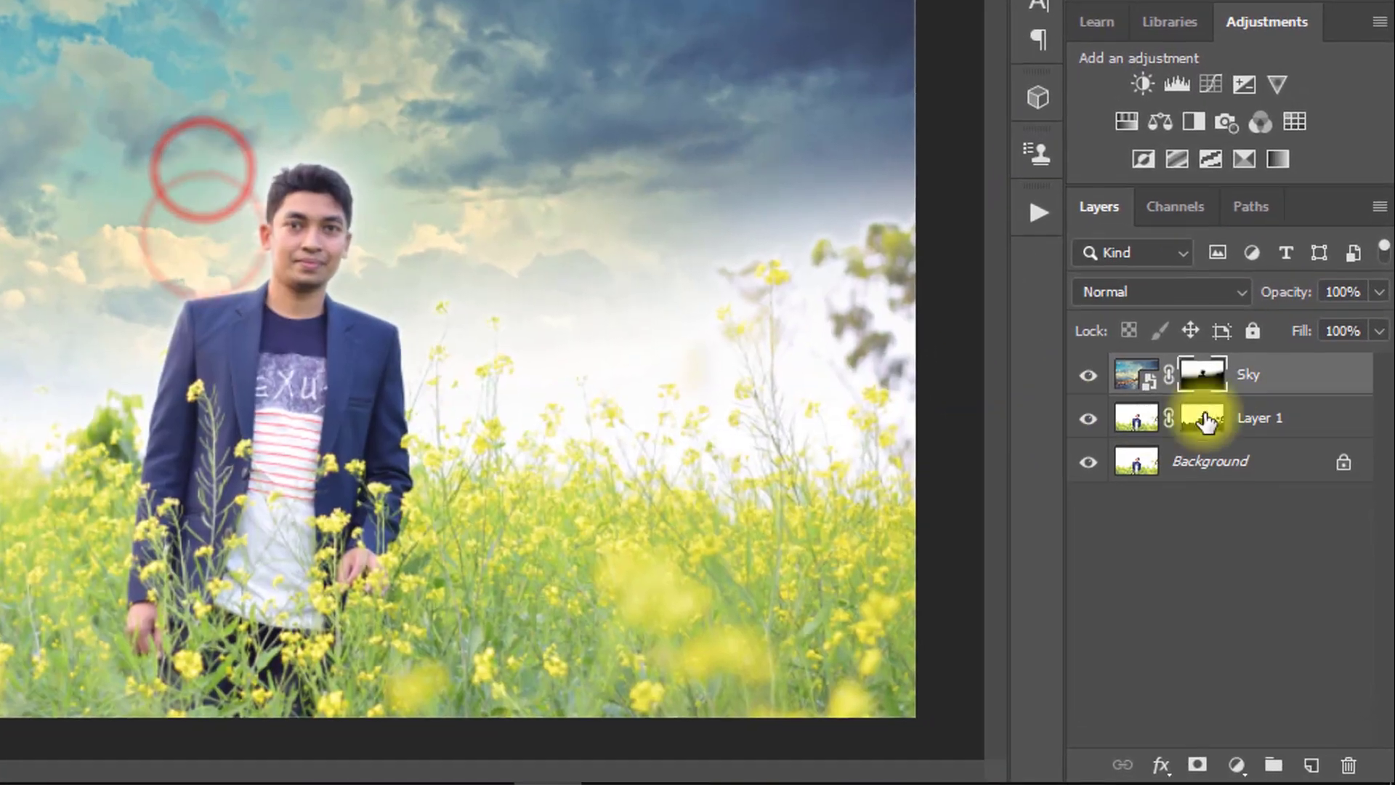
Step: Stamp all visible layers into a new Layer 2 and open it in Camera Raw Filter
key("ctrl+alt+shift+e")
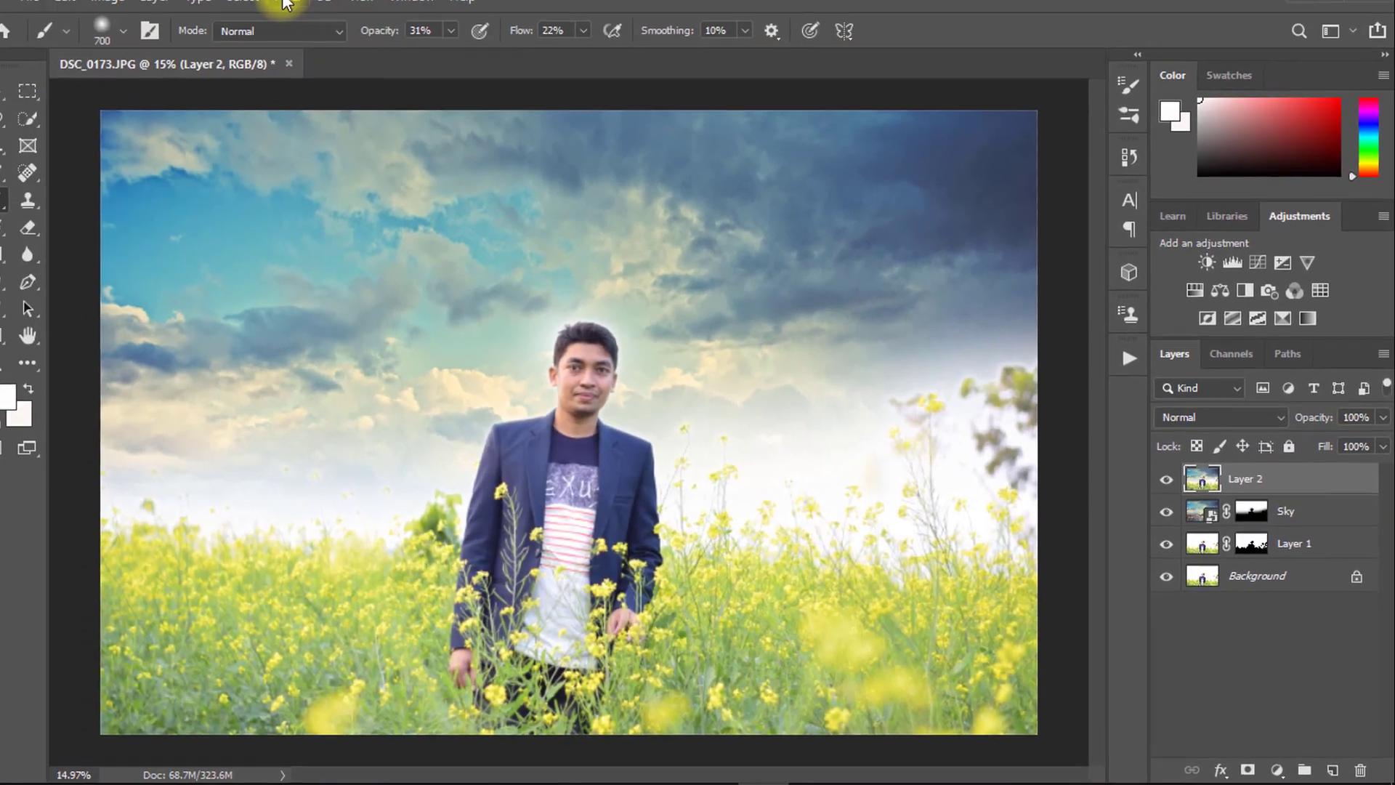
left_click(285, 3)
left_click(488, 179)
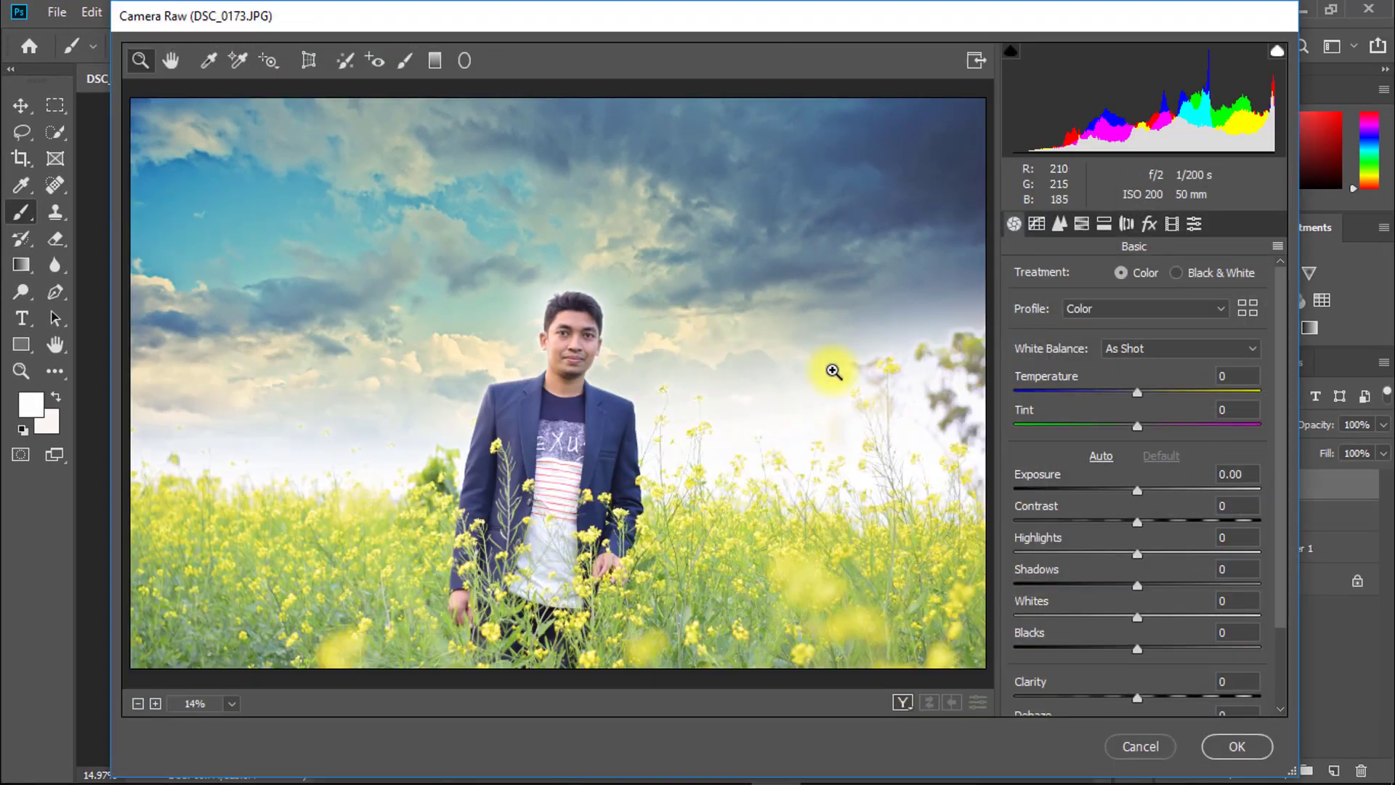
Step: In Camera Raw's Basic panel, set Temperature -10, Exposure -0.15 and Shadows -21
mouse_move(1136, 393)
left_mouse_down()
mouse_move(1121, 399)
mouse_move(1126, 388)
left_mouse_up()
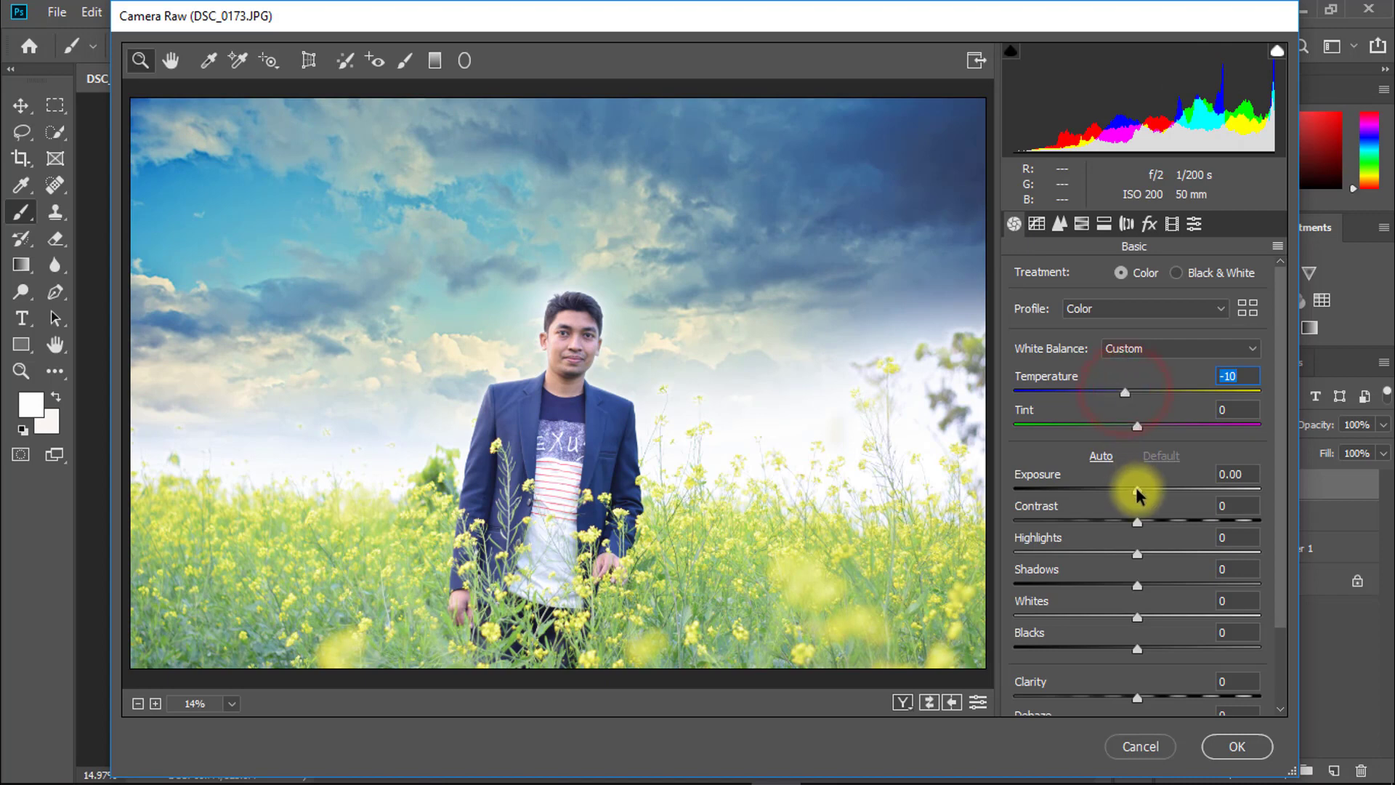
left_click_drag(1137, 495, 1143, 522)
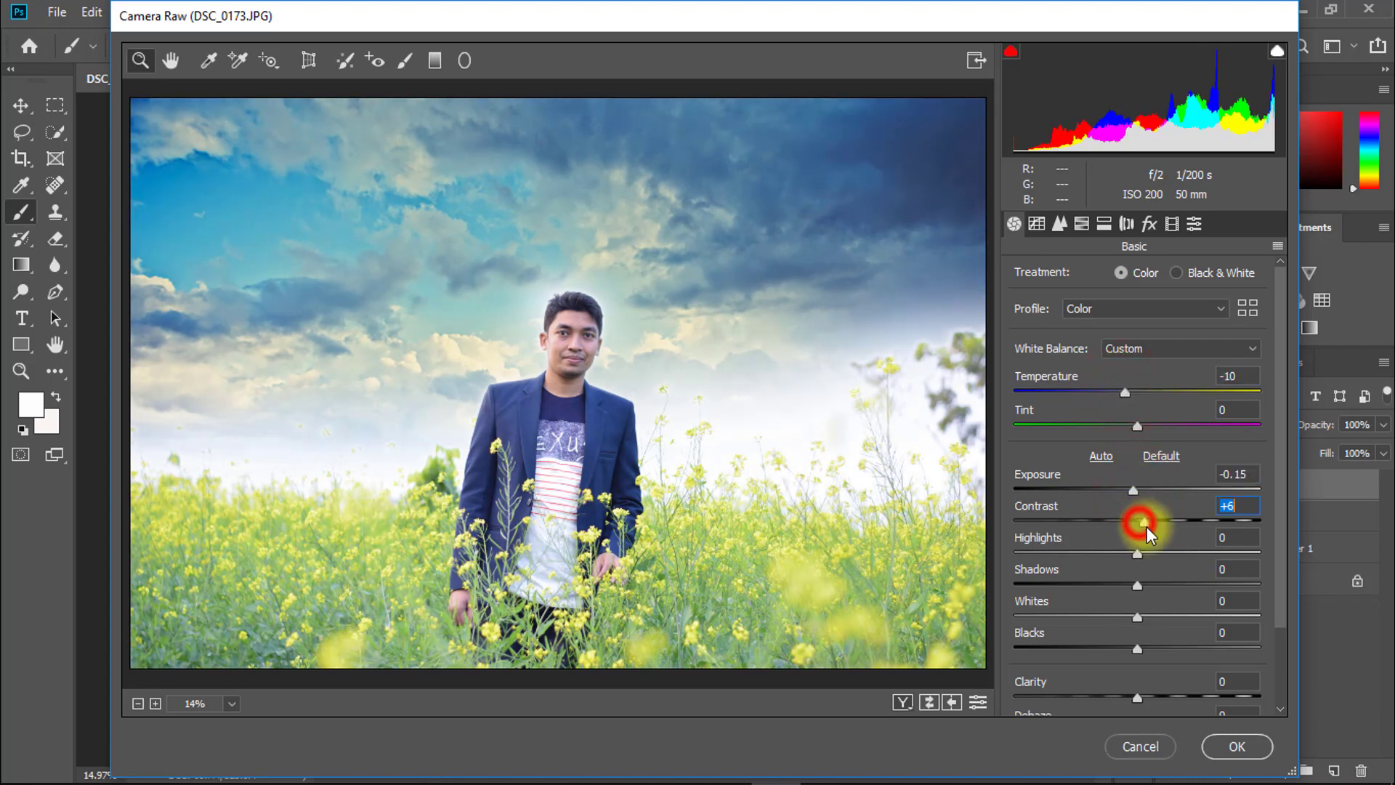
left_click_drag(1137, 584, 1114, 597)
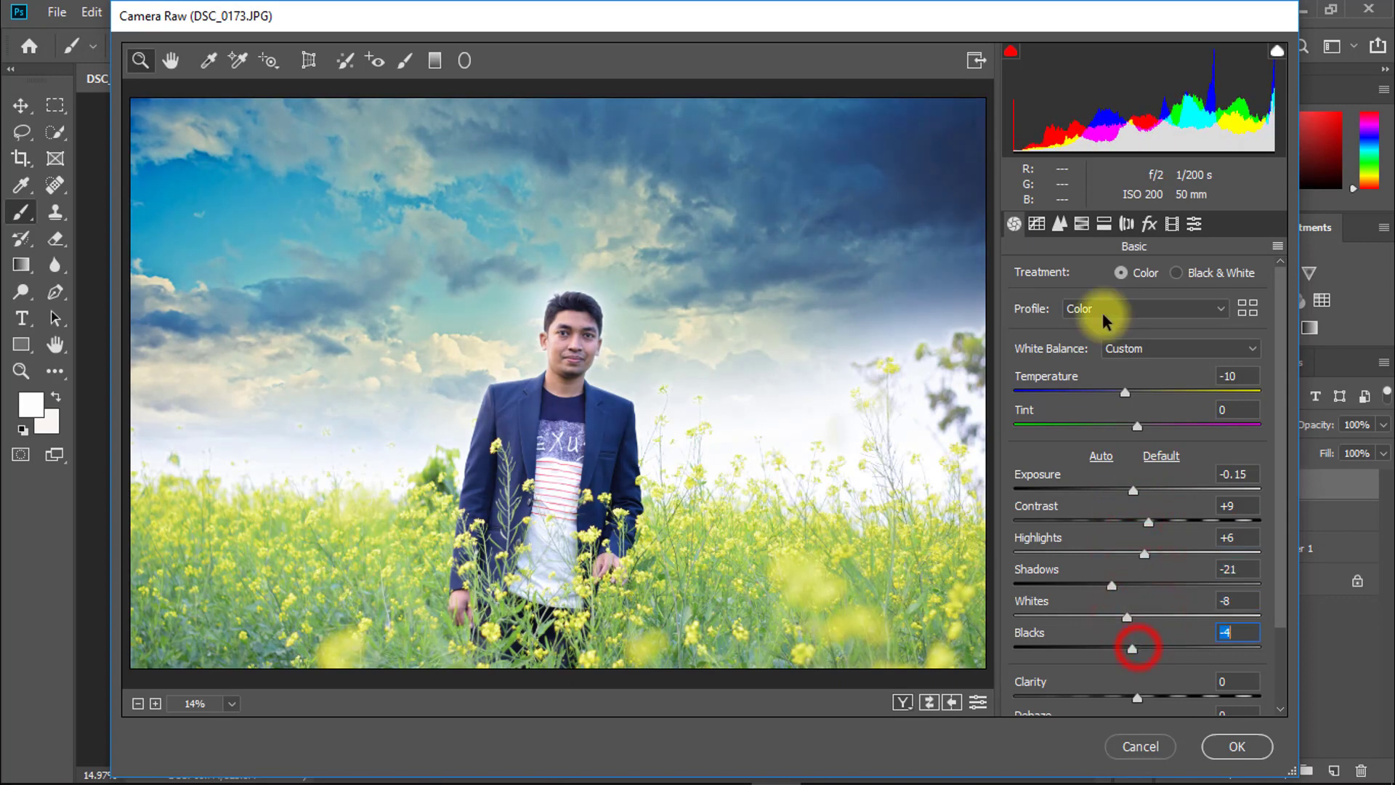
Step: Lift the parametric tone curve's highlights and lights to about +3
left_click(1035, 224)
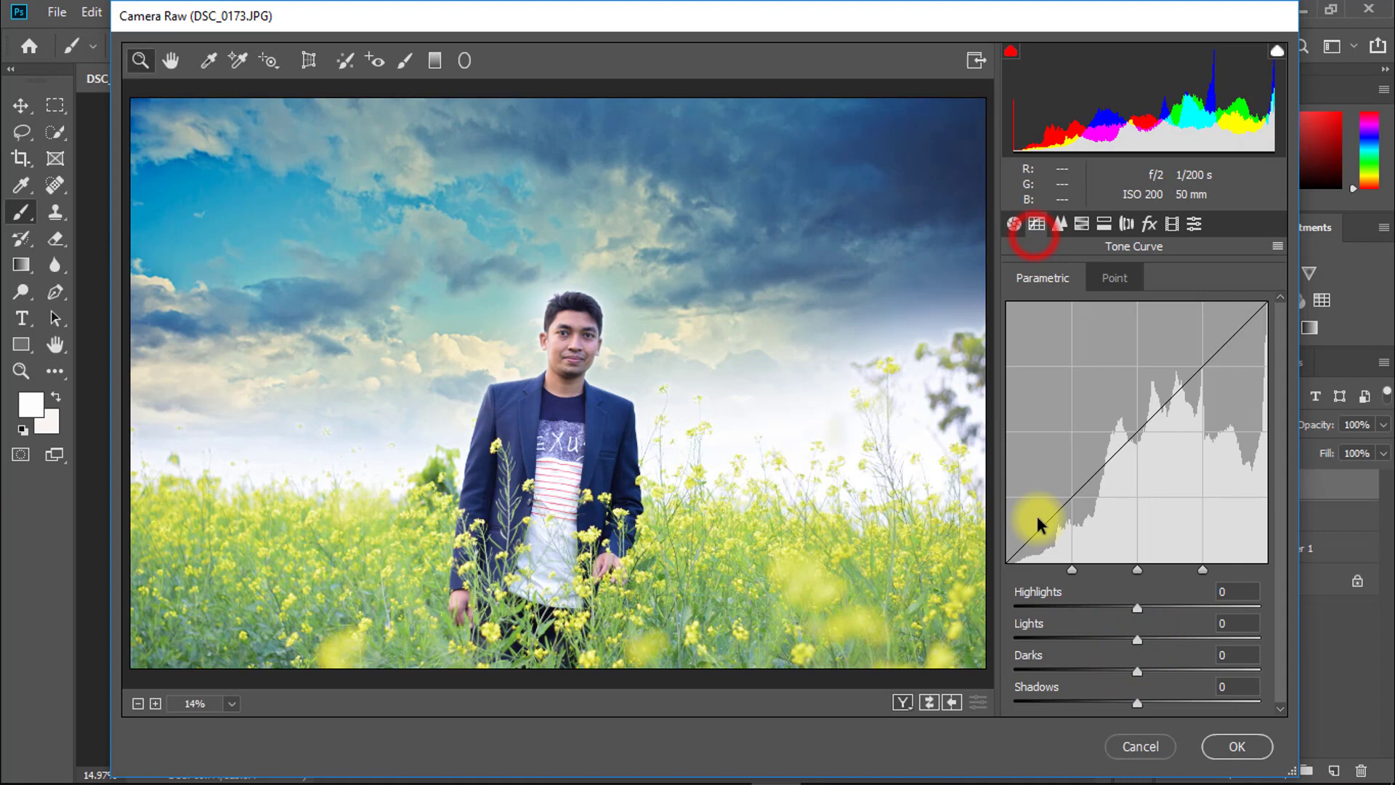
left_click_drag(1136, 607, 1143, 642)
left_click(1144, 608)
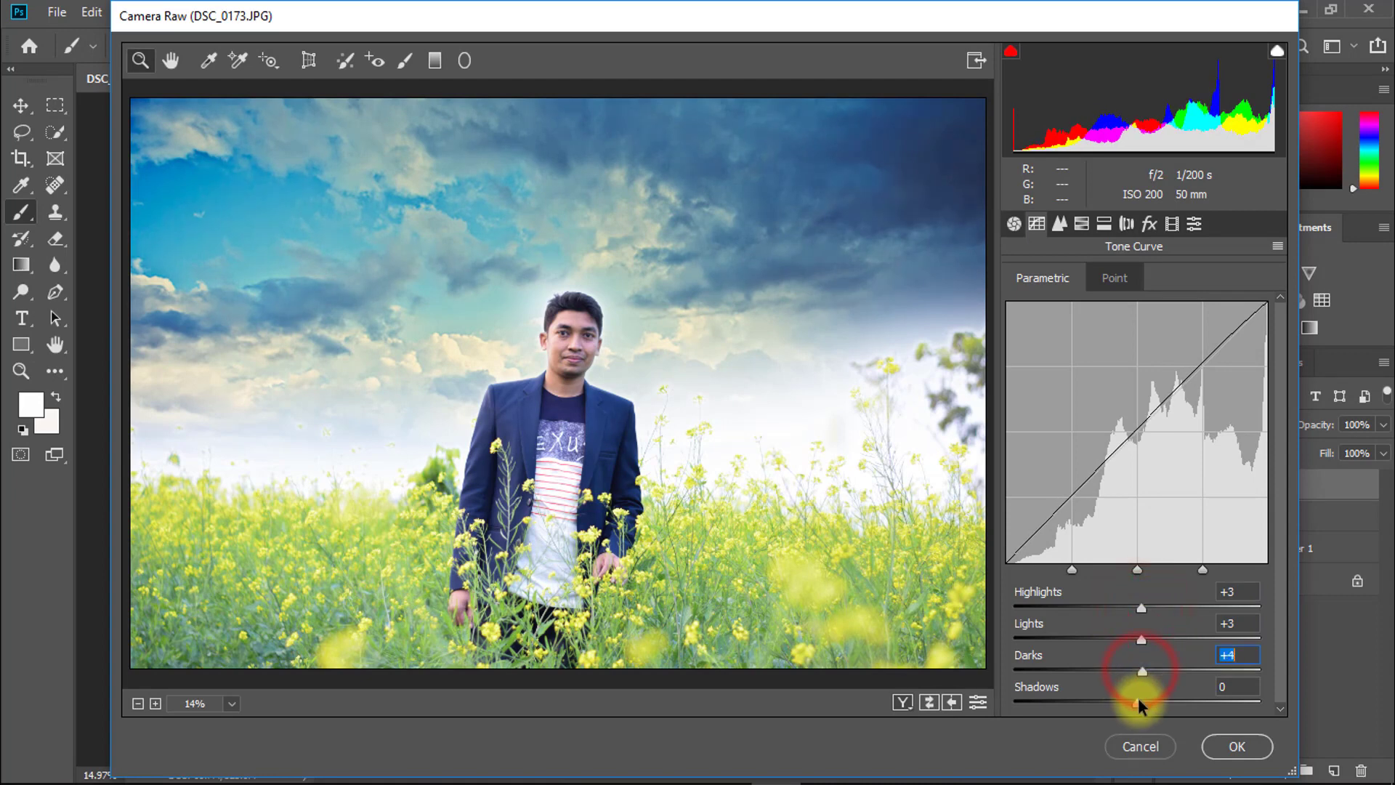
Step: Raise the black point on the RGB and Blue point curves to fade shadows
left_click(1114, 277)
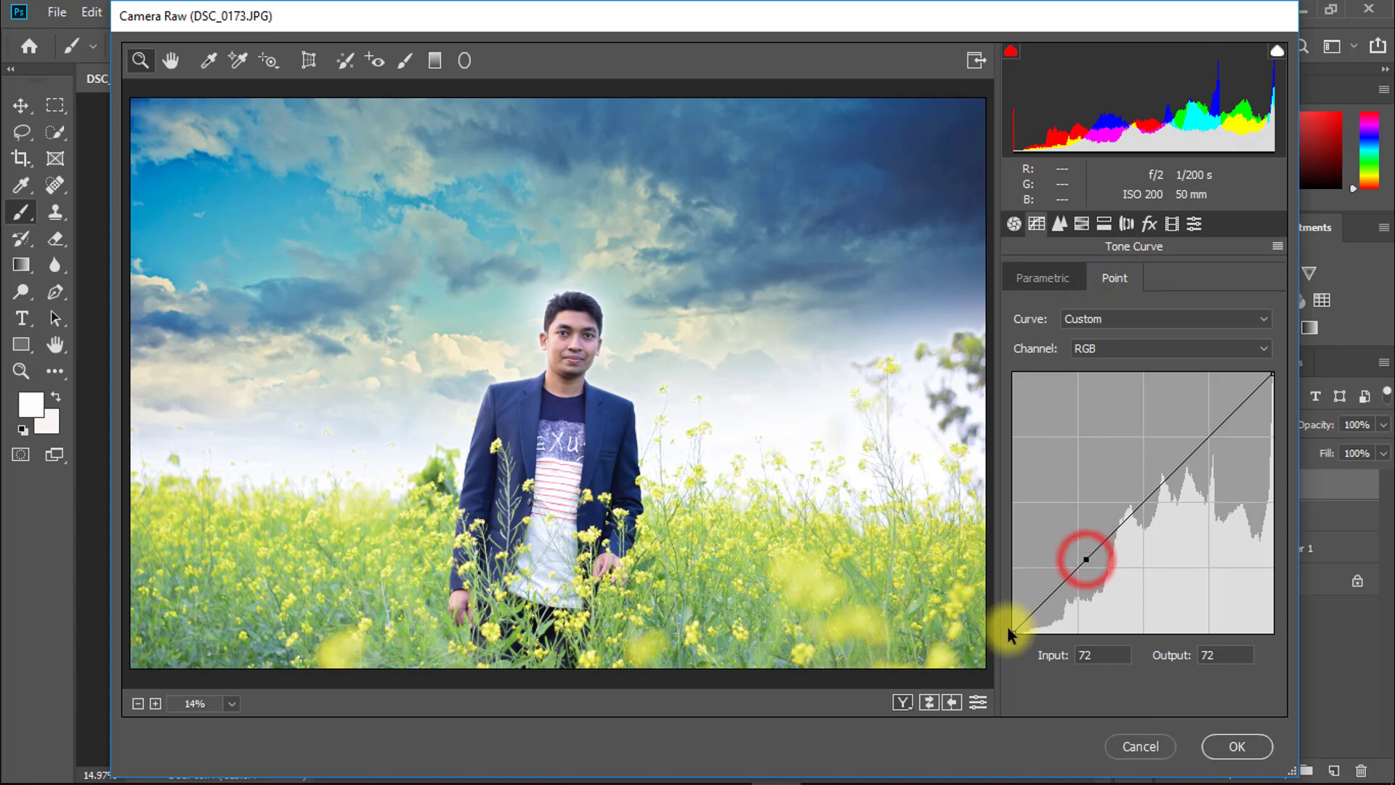
left_click_drag(1012, 632, 1008, 622)
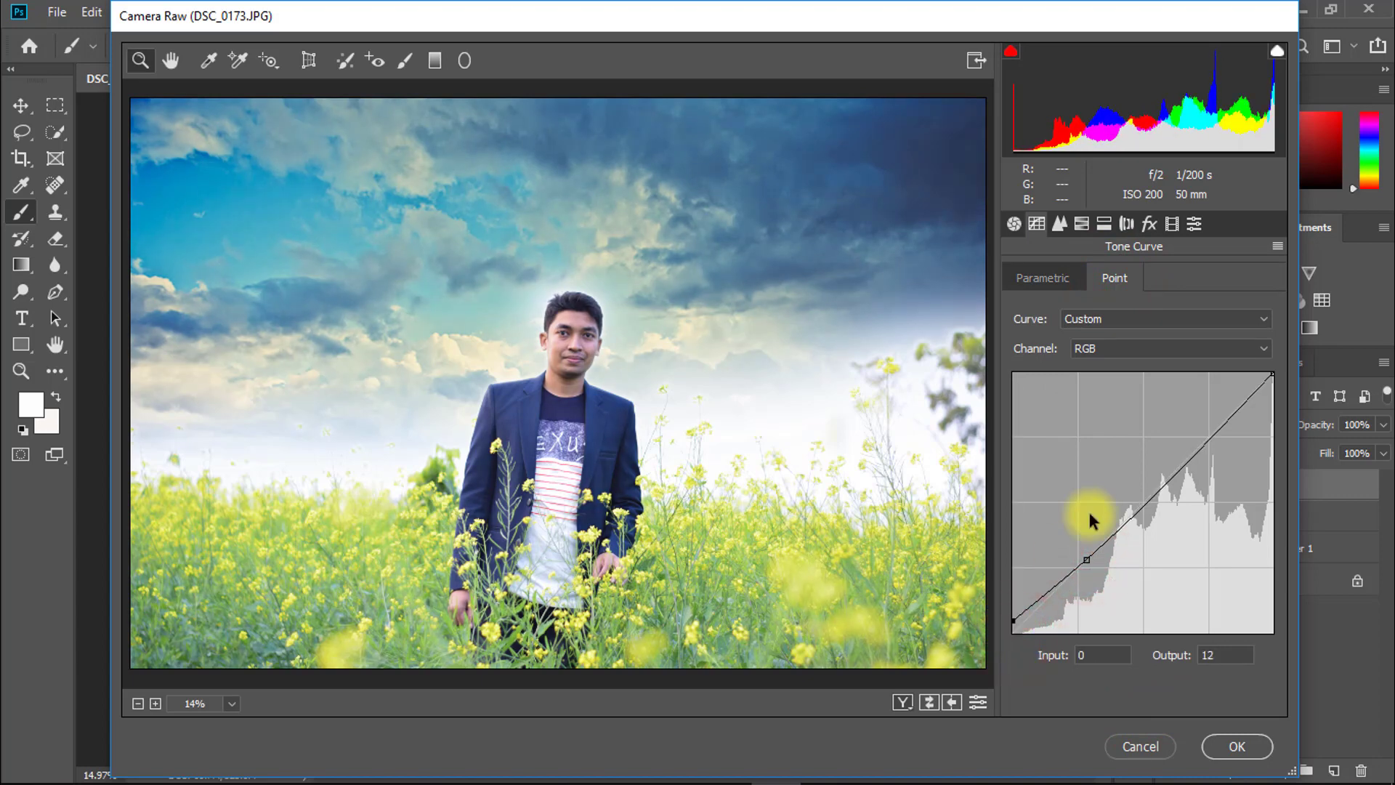
left_click(1126, 349)
left_click(1086, 415)
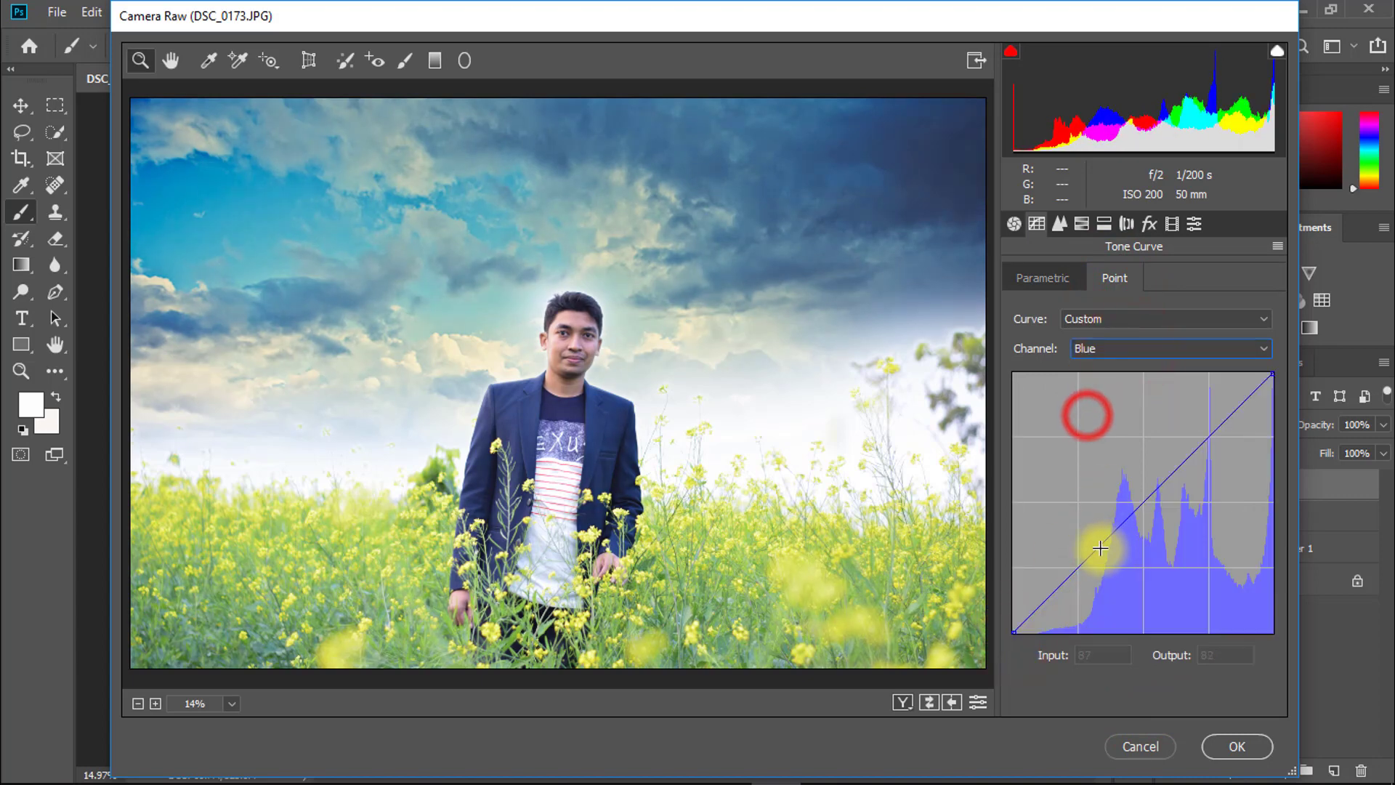
left_click(1015, 631)
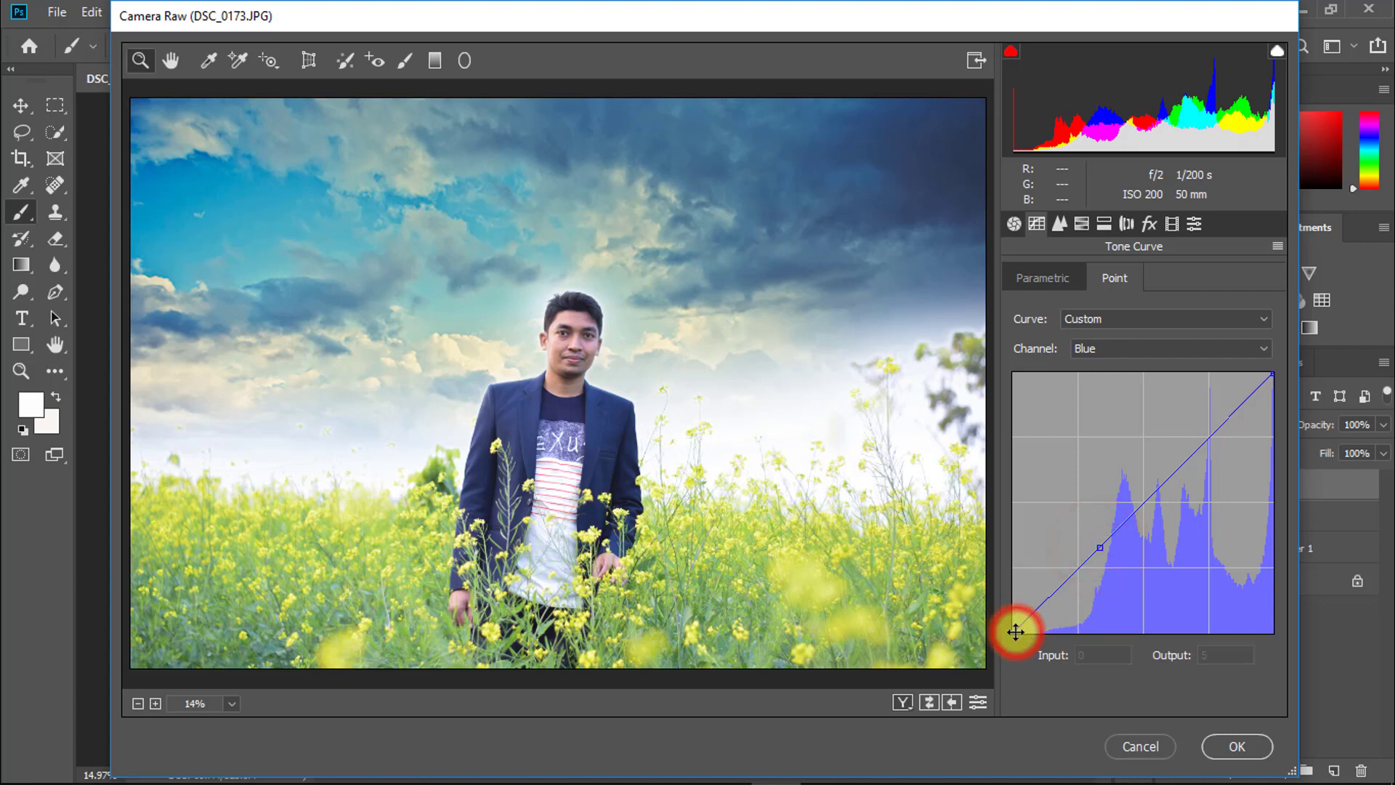
left_click_drag(1015, 632, 1008, 619)
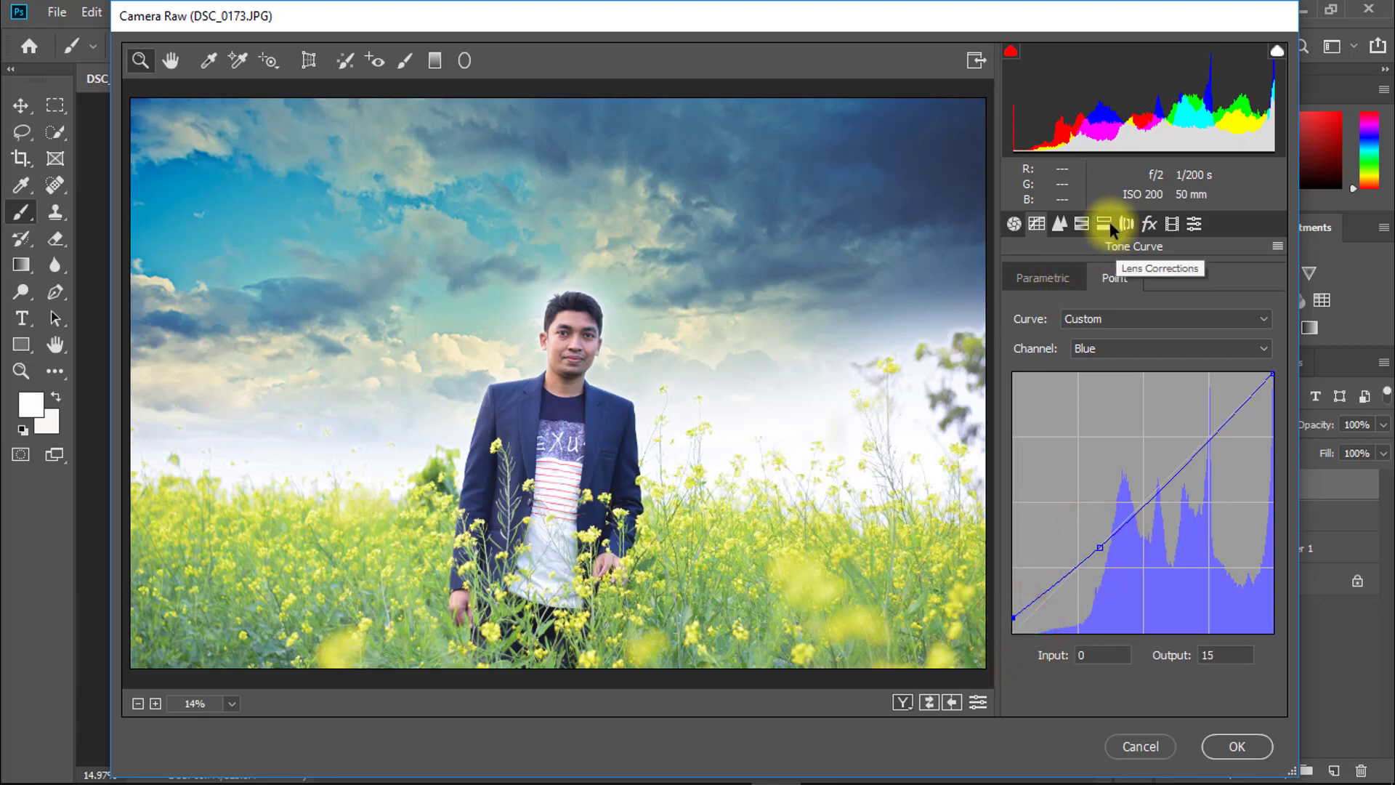
Step: Set HSL hues to Yellows -23, Greens +21 and Aquas -23
left_click(1081, 224)
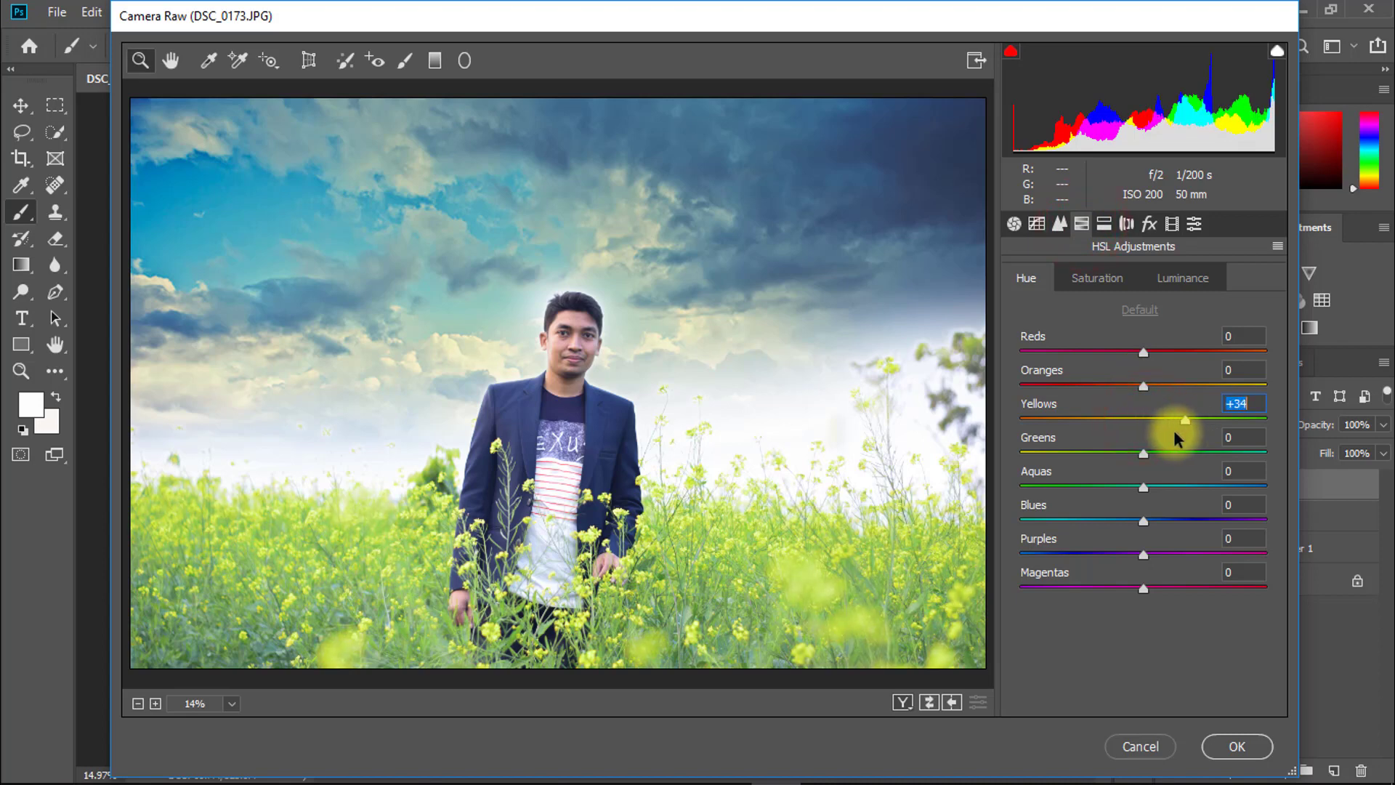
mouse_move(1175, 435)
left_mouse_down()
mouse_move(1074, 435)
mouse_move(1114, 436)
left_mouse_up()
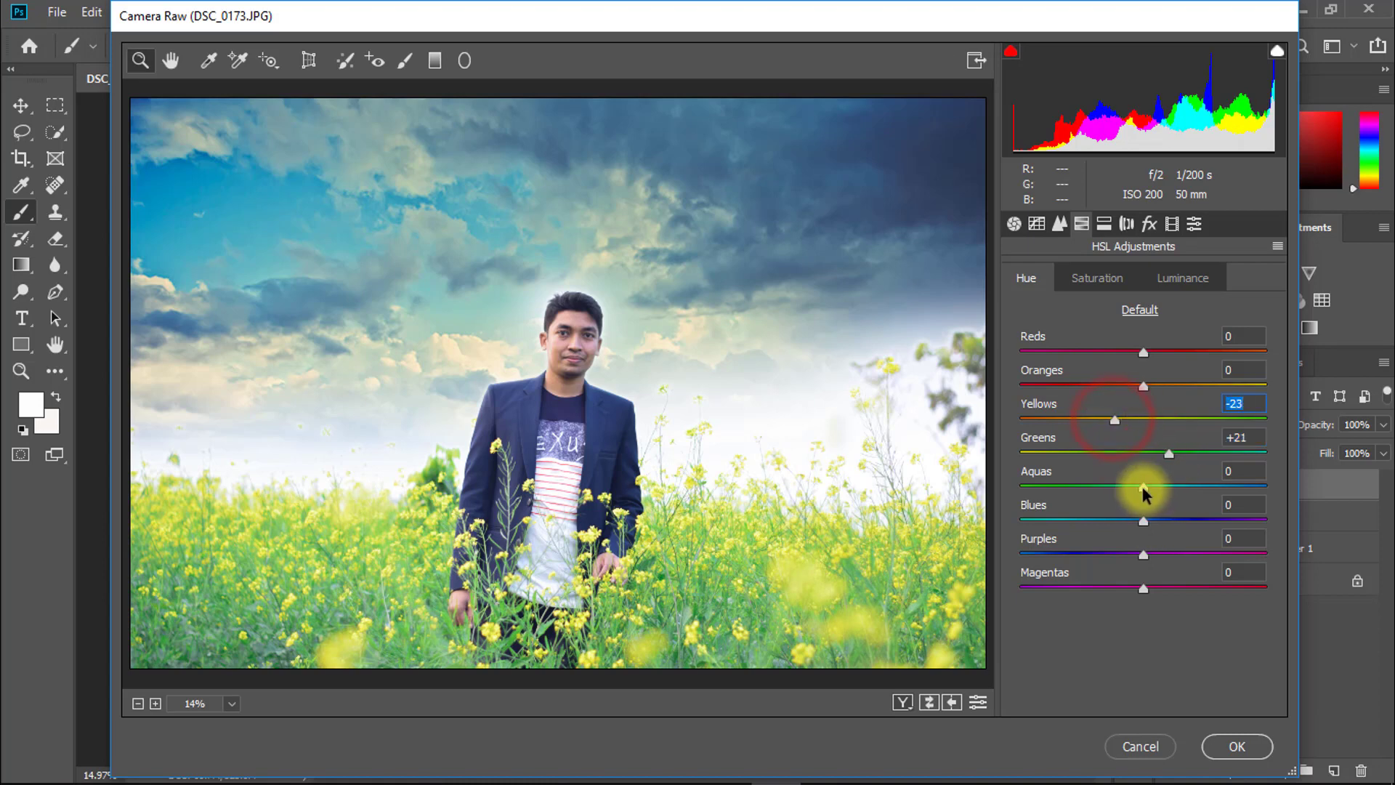
left_click_drag(1142, 487, 1117, 490)
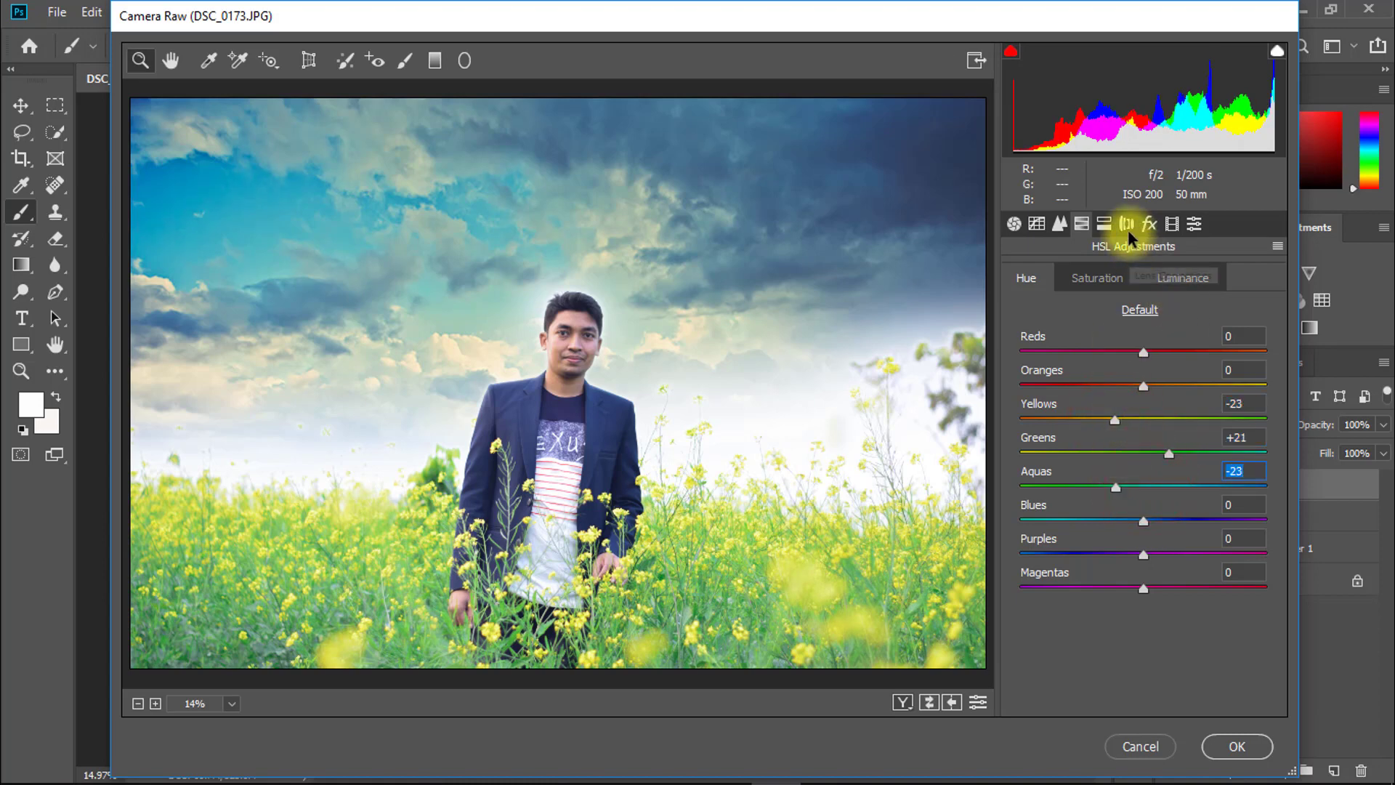
Step: Set Post Crop Vignetting Amount -38, Midpoint 38, Feather 70 and Highlights 63
left_click(1148, 224)
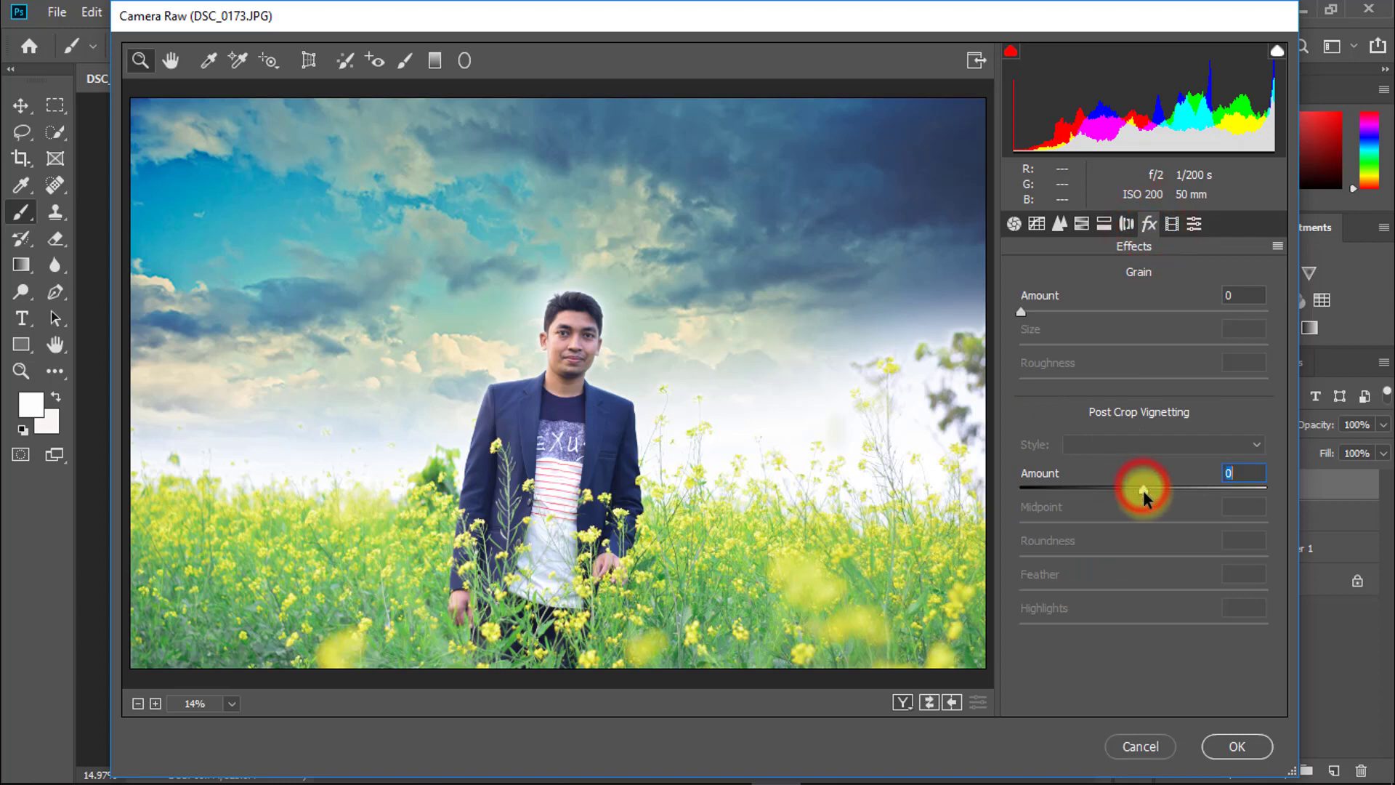
left_click_drag(1141, 488, 1129, 489)
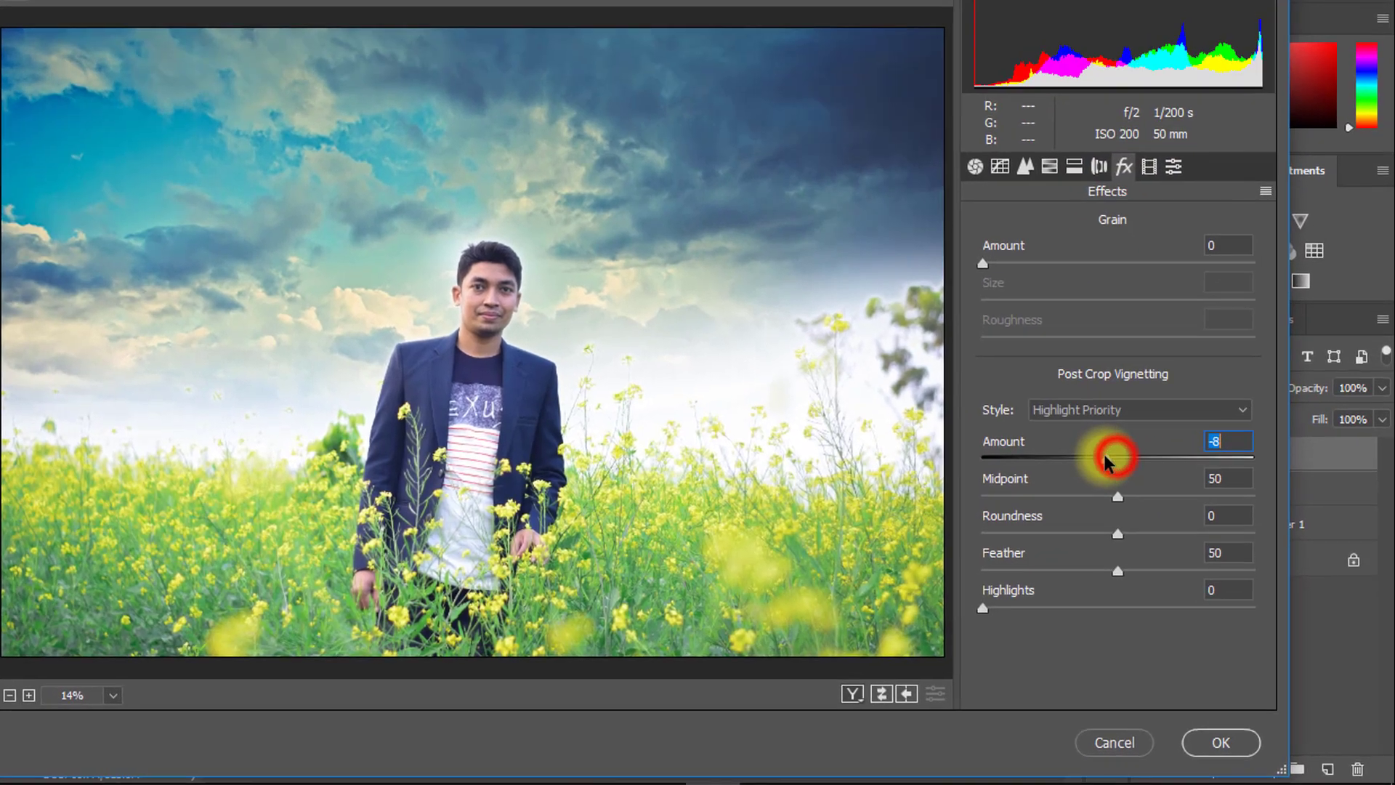
mouse_move(1084, 434)
left_mouse_down()
mouse_move(1056, 436)
mouse_move(1054, 478)
left_mouse_up()
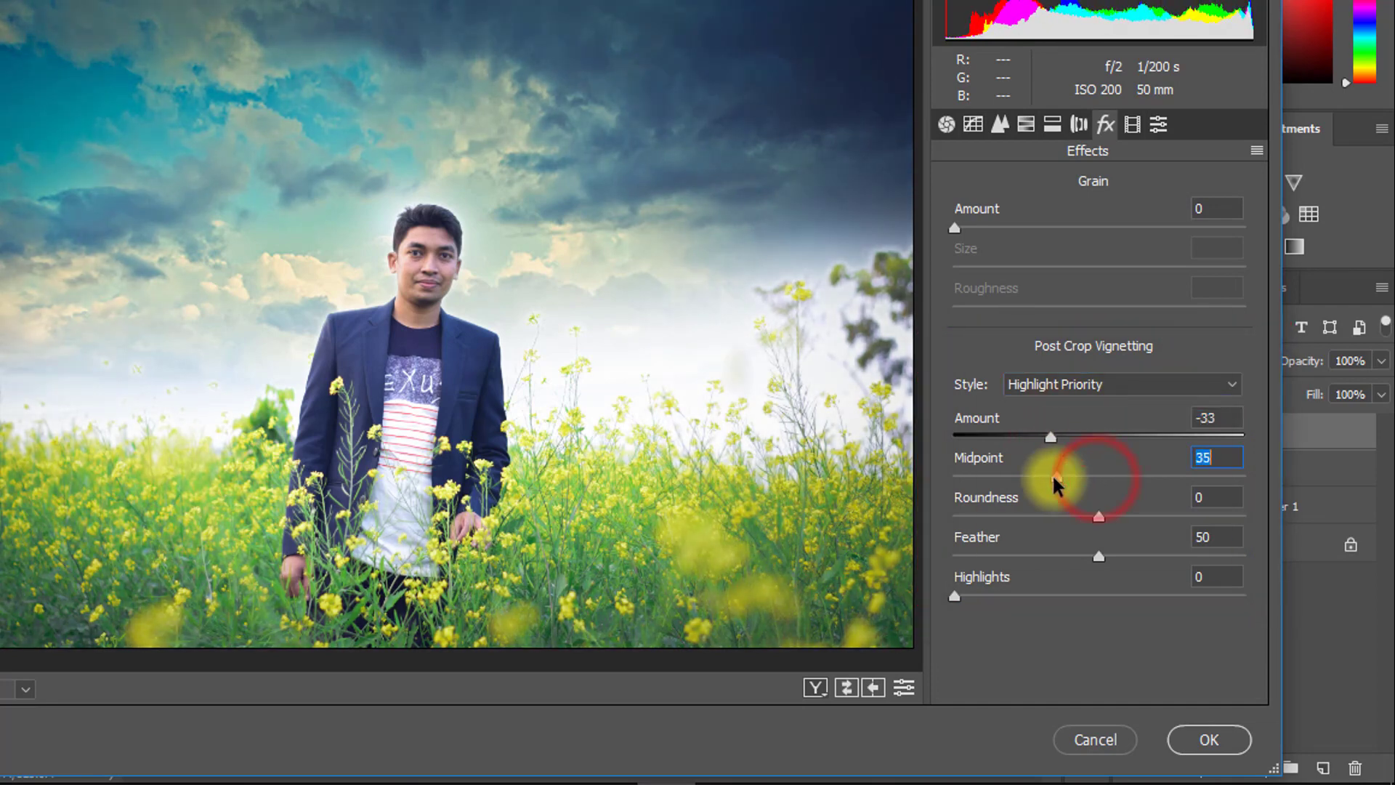
left_click_drag(1098, 556, 1157, 556)
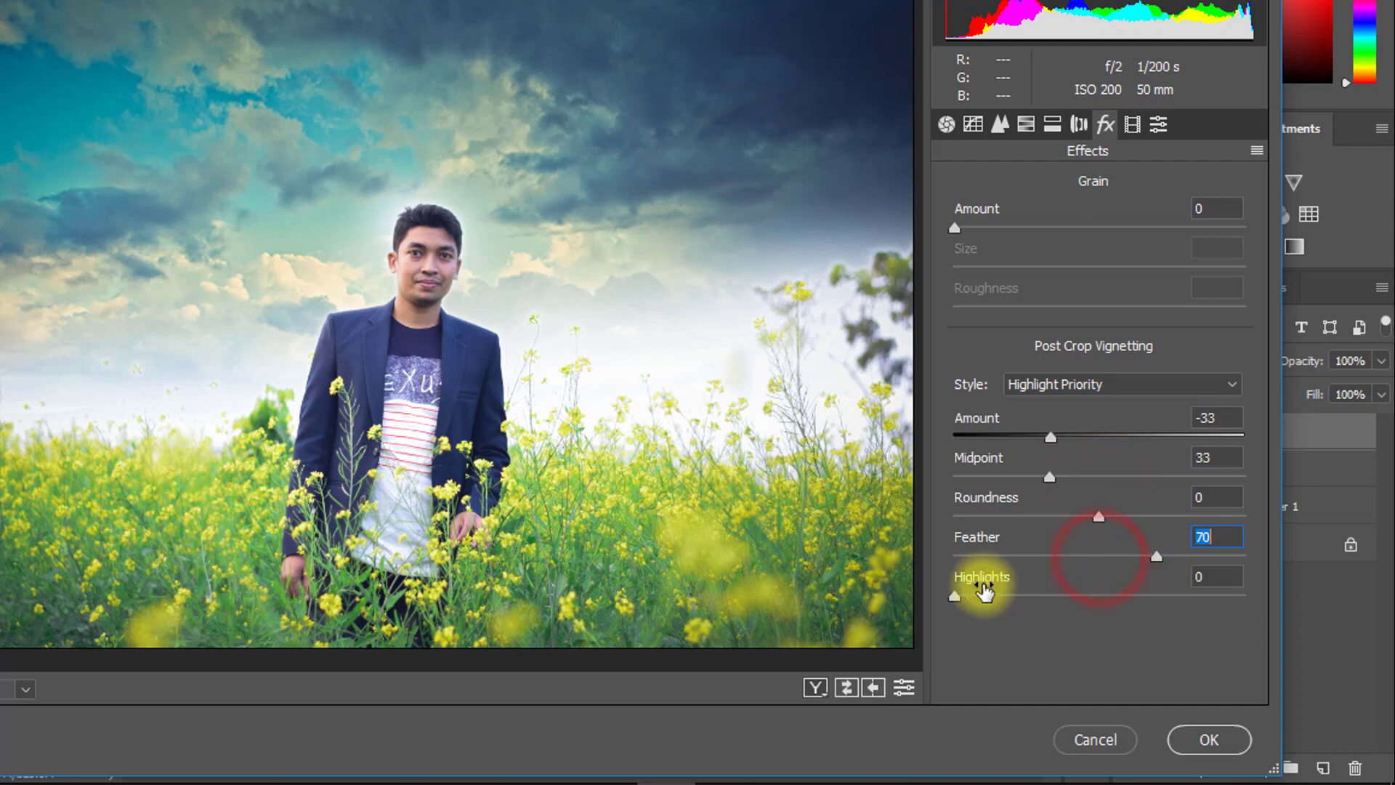
left_click_drag(955, 596, 1136, 596)
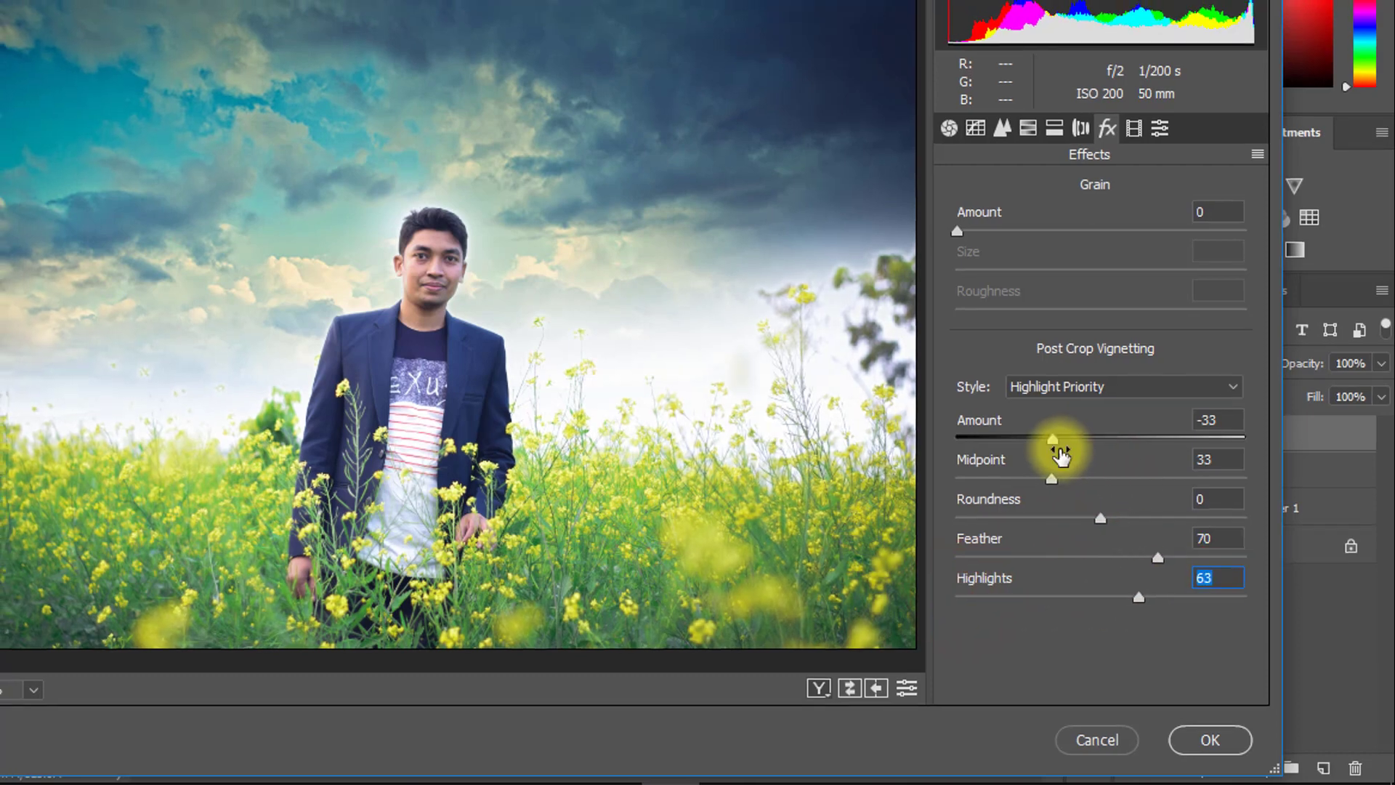
left_click_drag(1049, 436, 1030, 437)
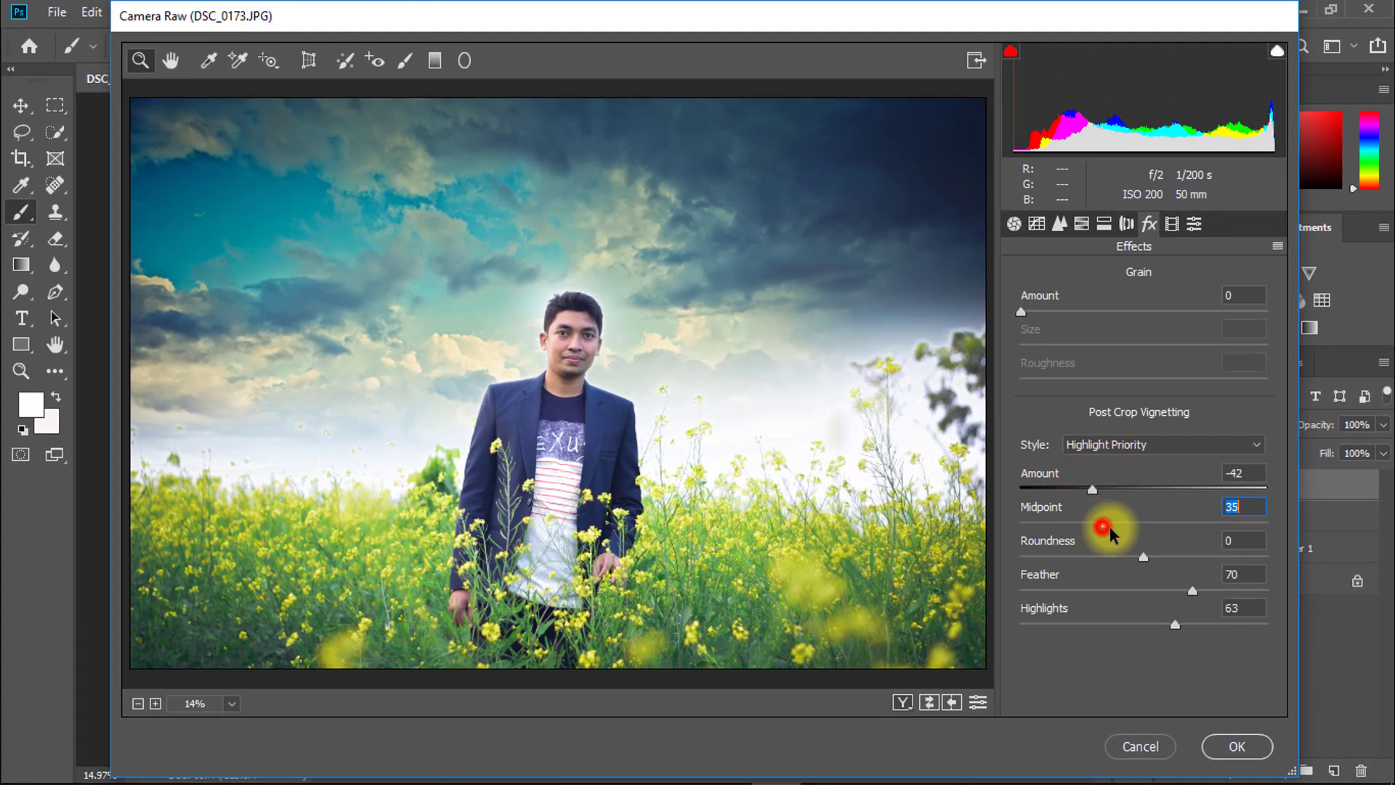
left_click_drag(1095, 487, 1104, 496)
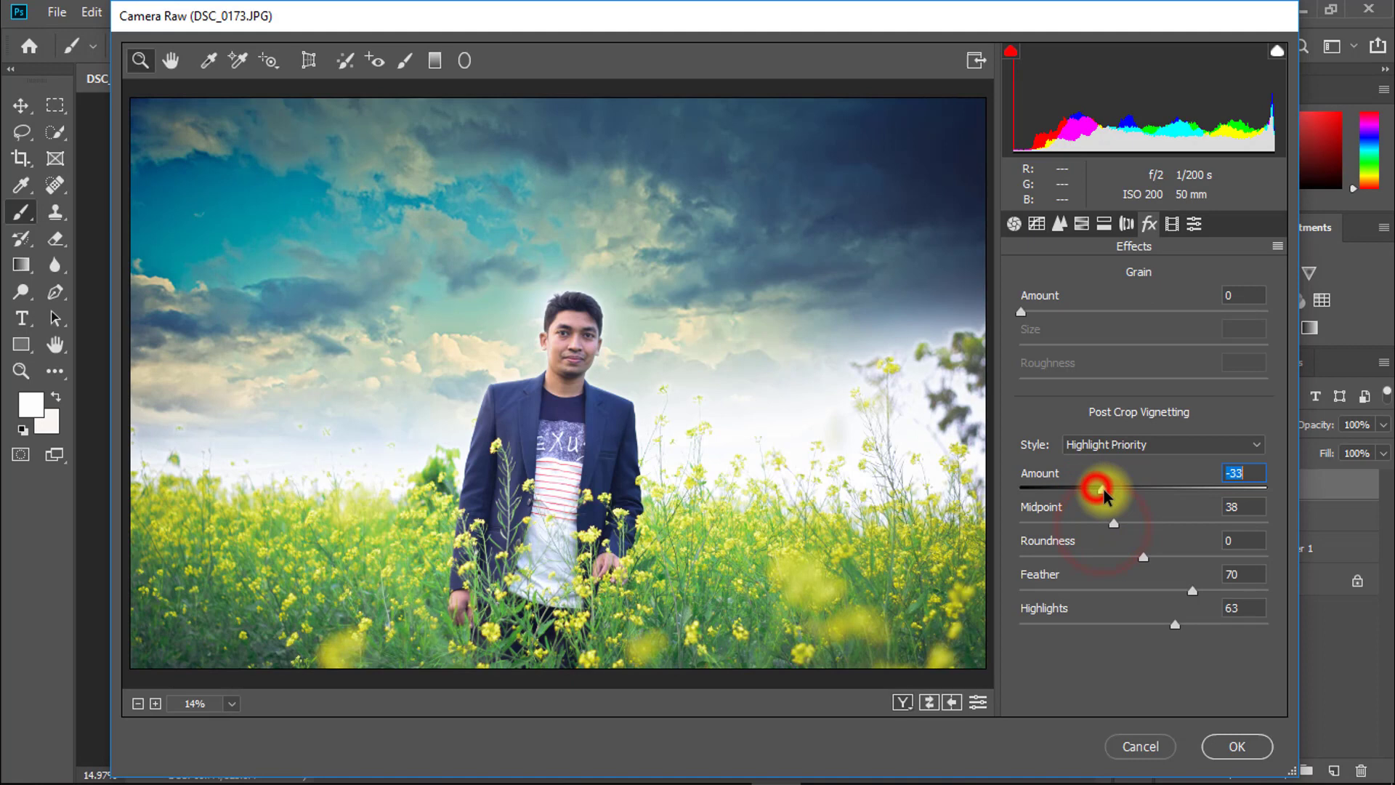
Step: Use the Highlight Priority vignette style and commit the Camera Raw edits with OK
left_click(1166, 445)
left_click(1104, 473)
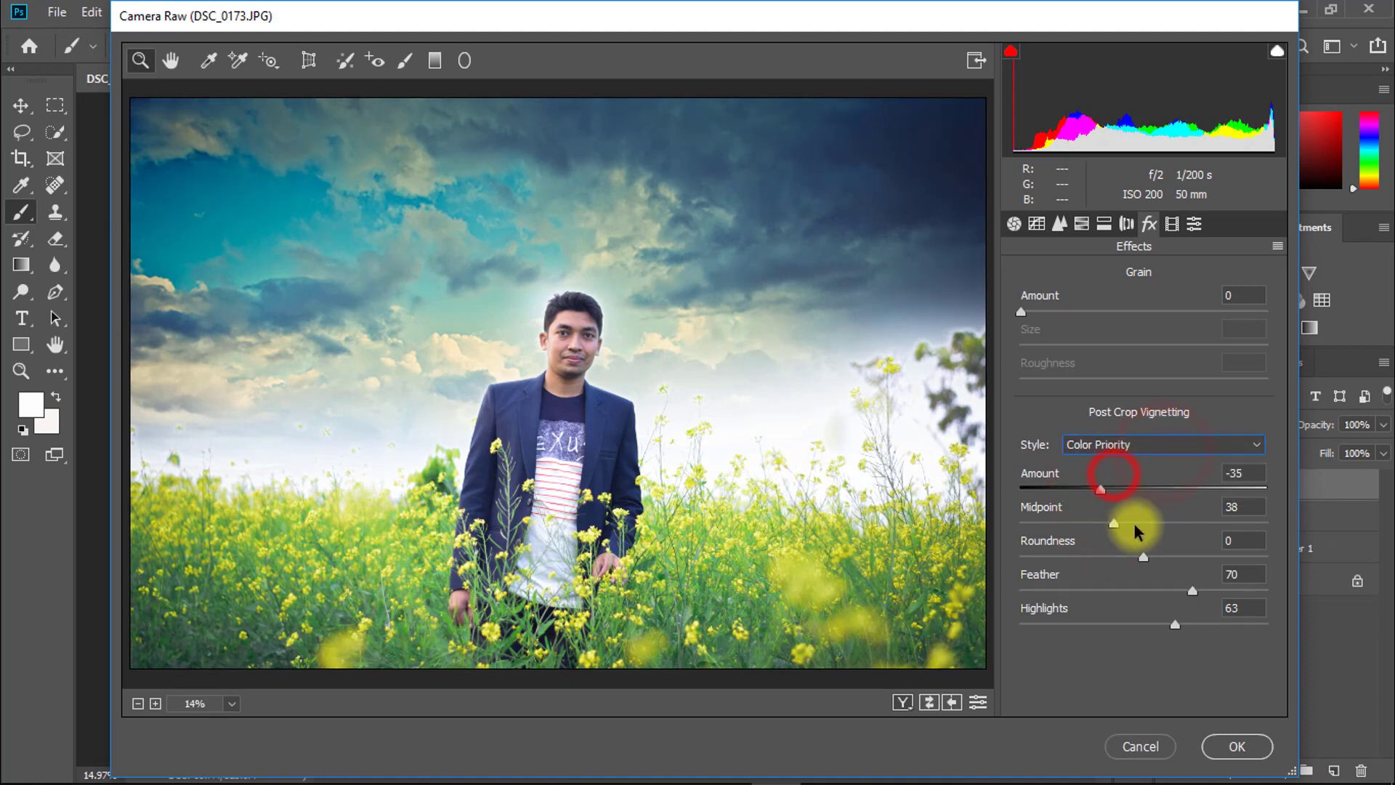
left_click_drag(1103, 494, 1097, 490)
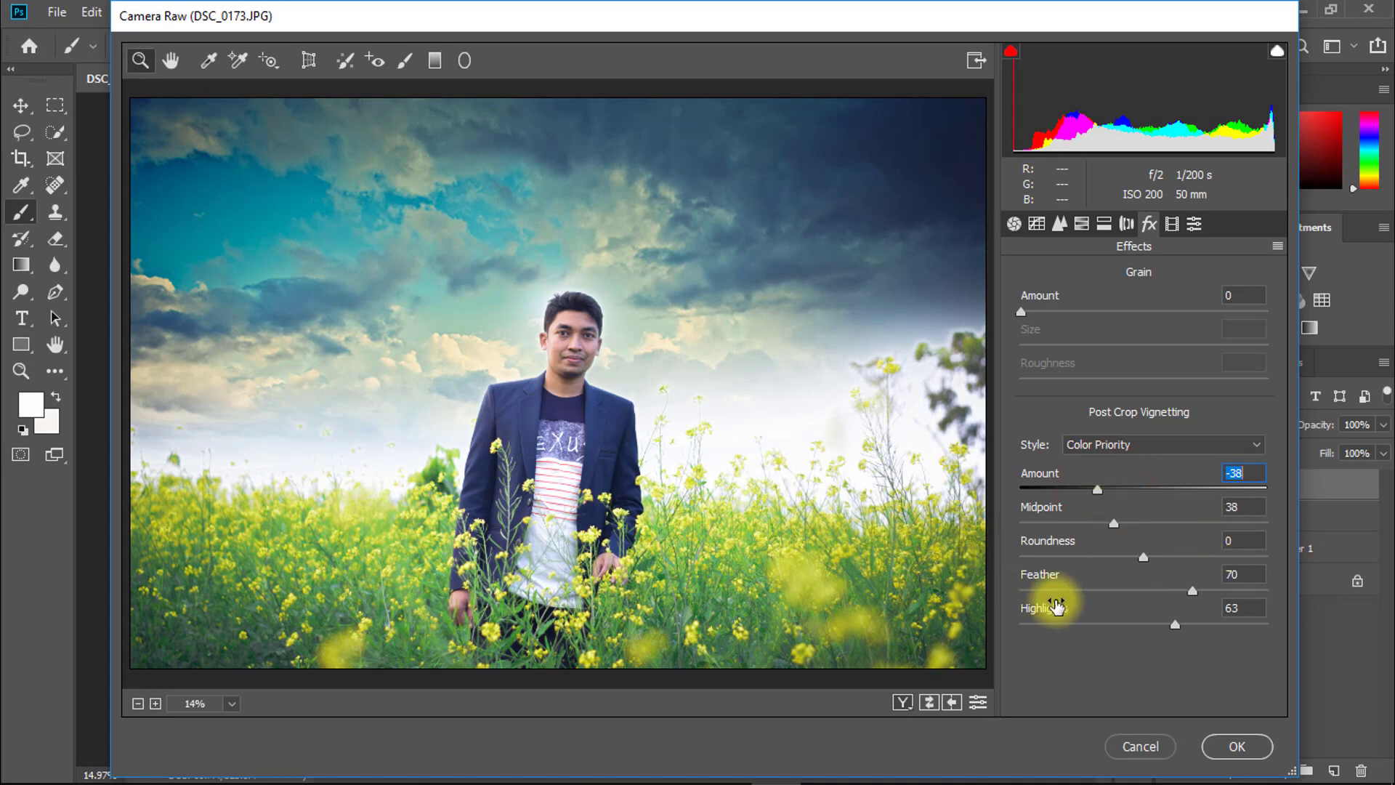
left_click(1123, 444)
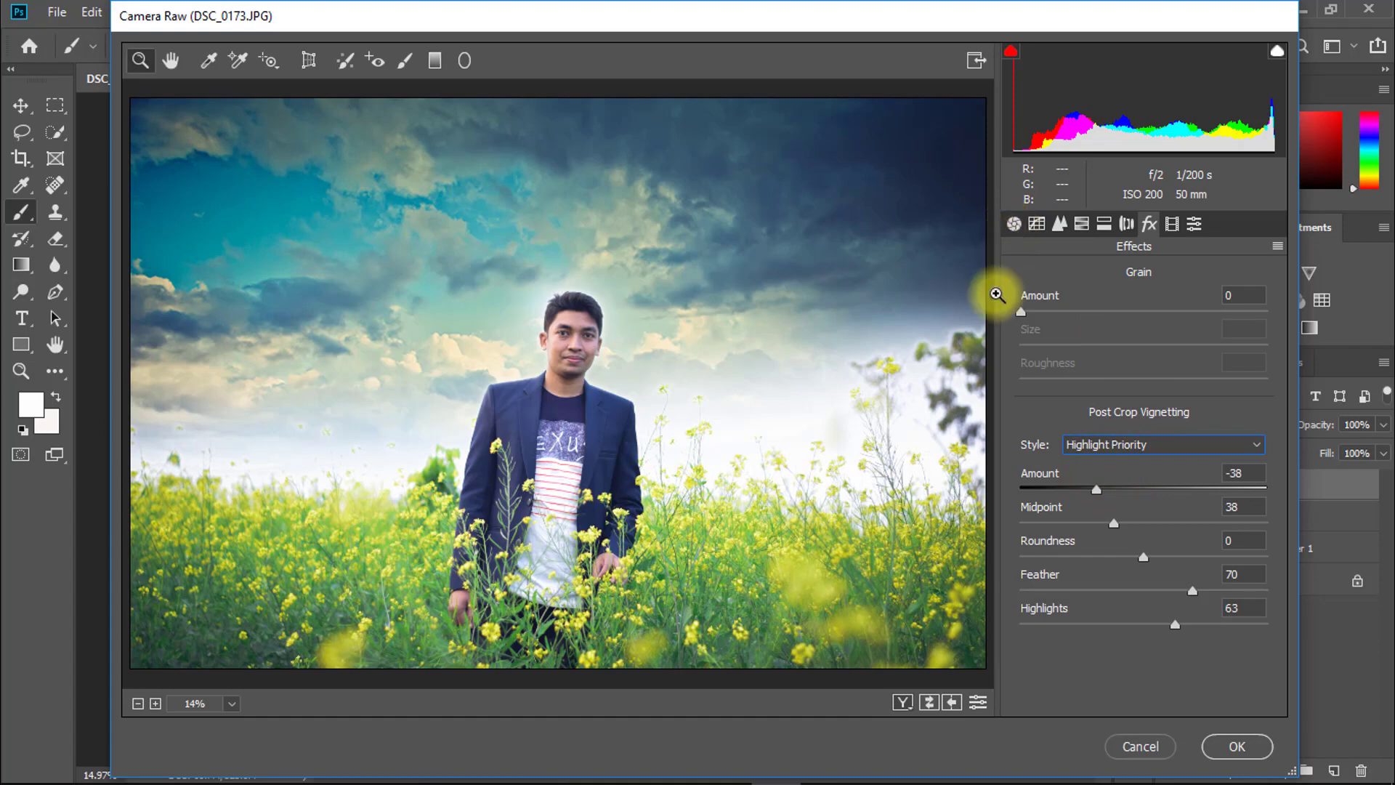
left_click(1236, 746)
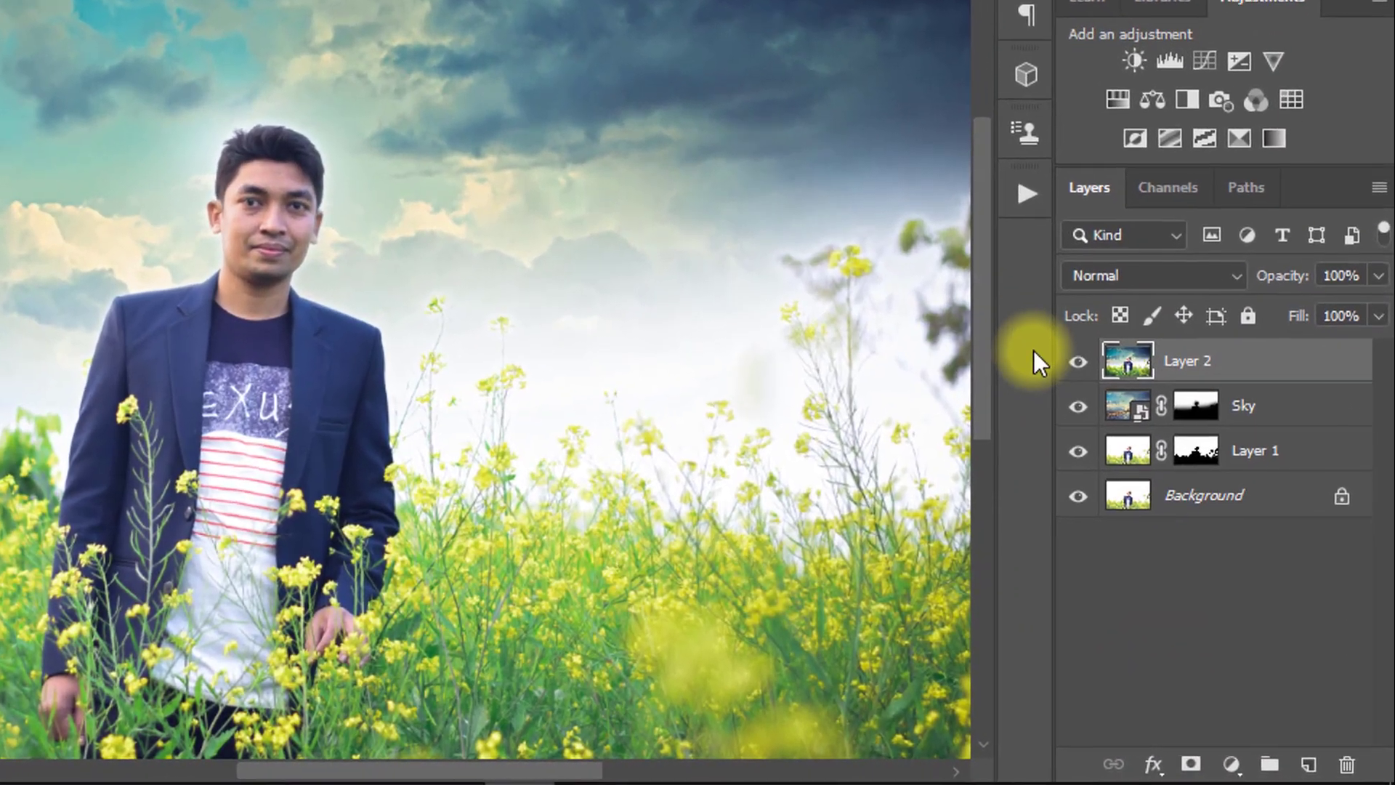
Step: Compare before and after, then set up the Brush Tool sized for the face
left_click(1078, 361)
left_click(1078, 361)
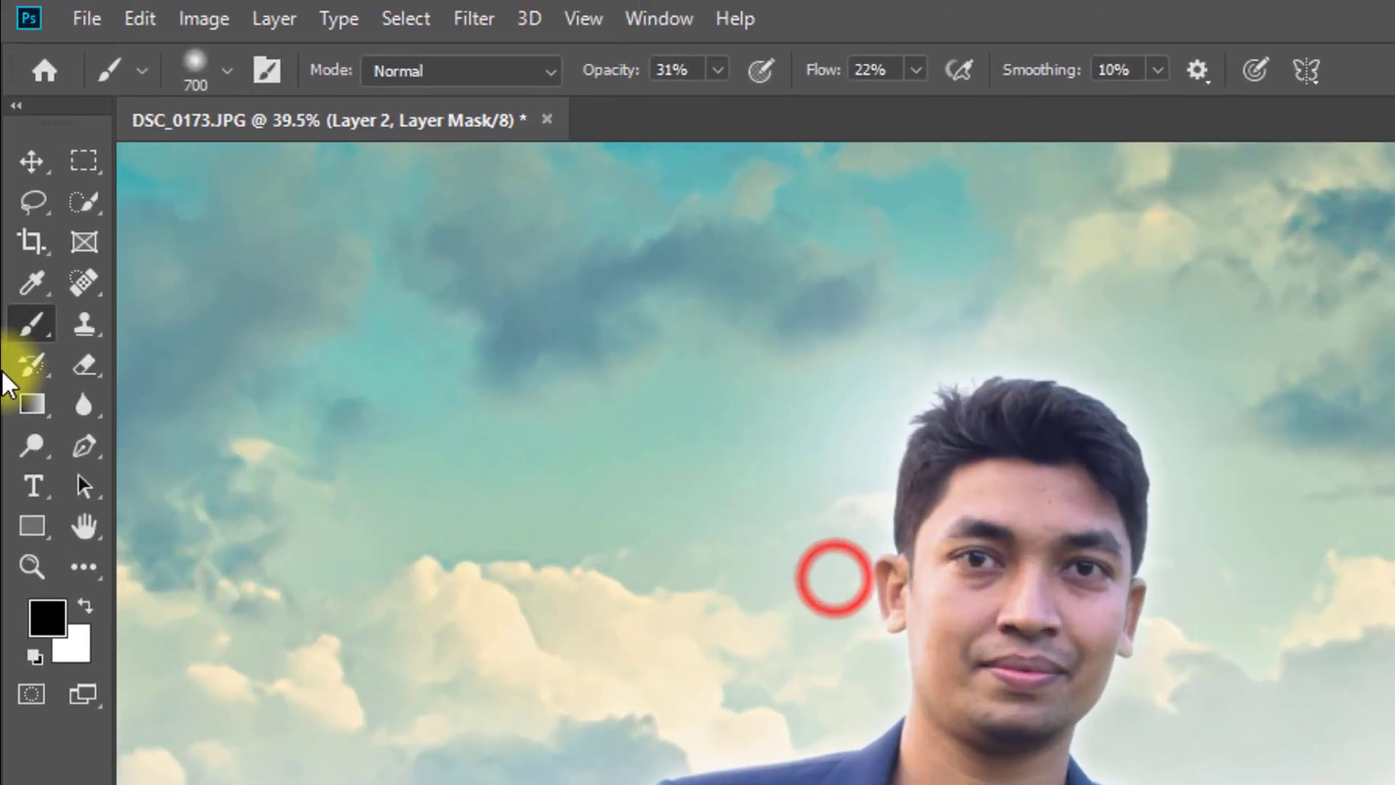
right_click(24, 327)
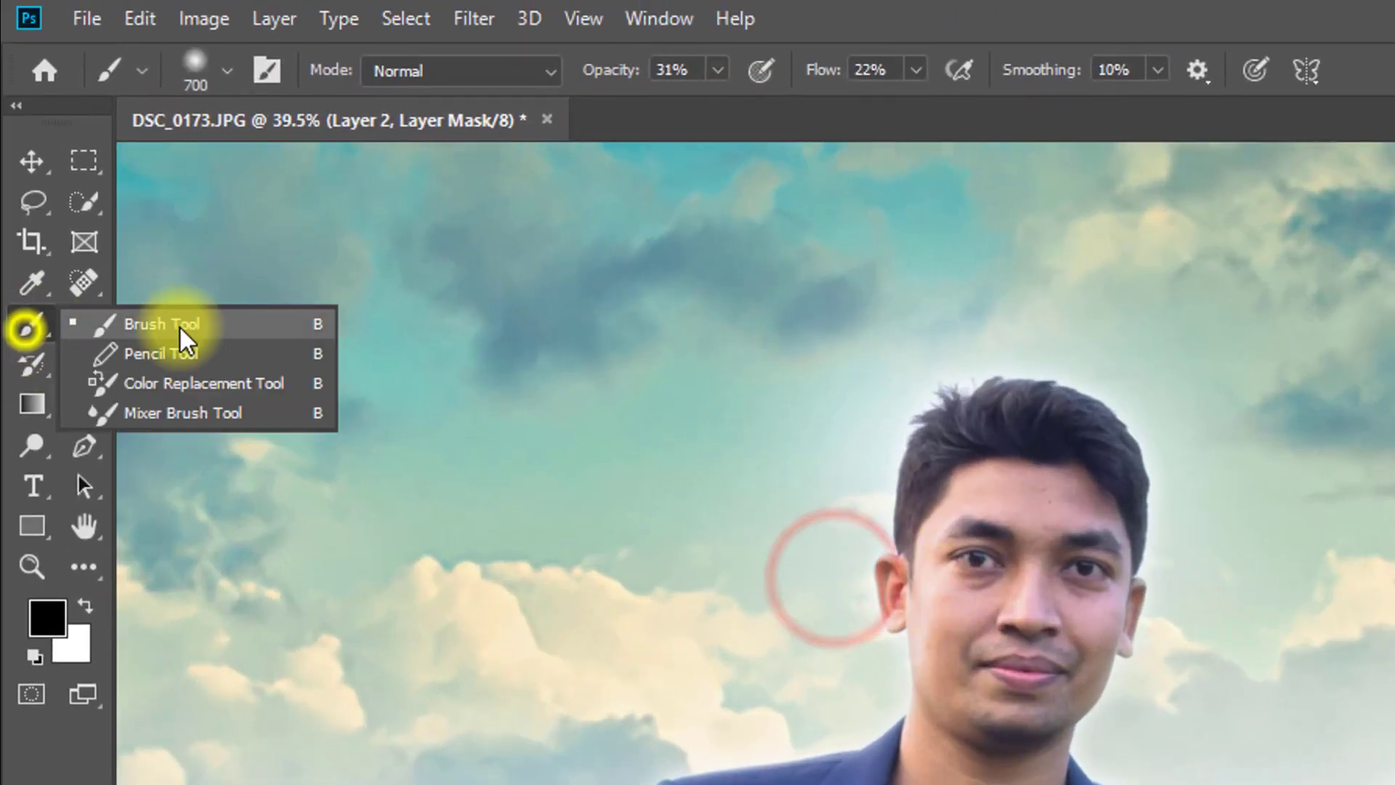
left_click(183, 327)
left_click(868, 598, "ctrl")
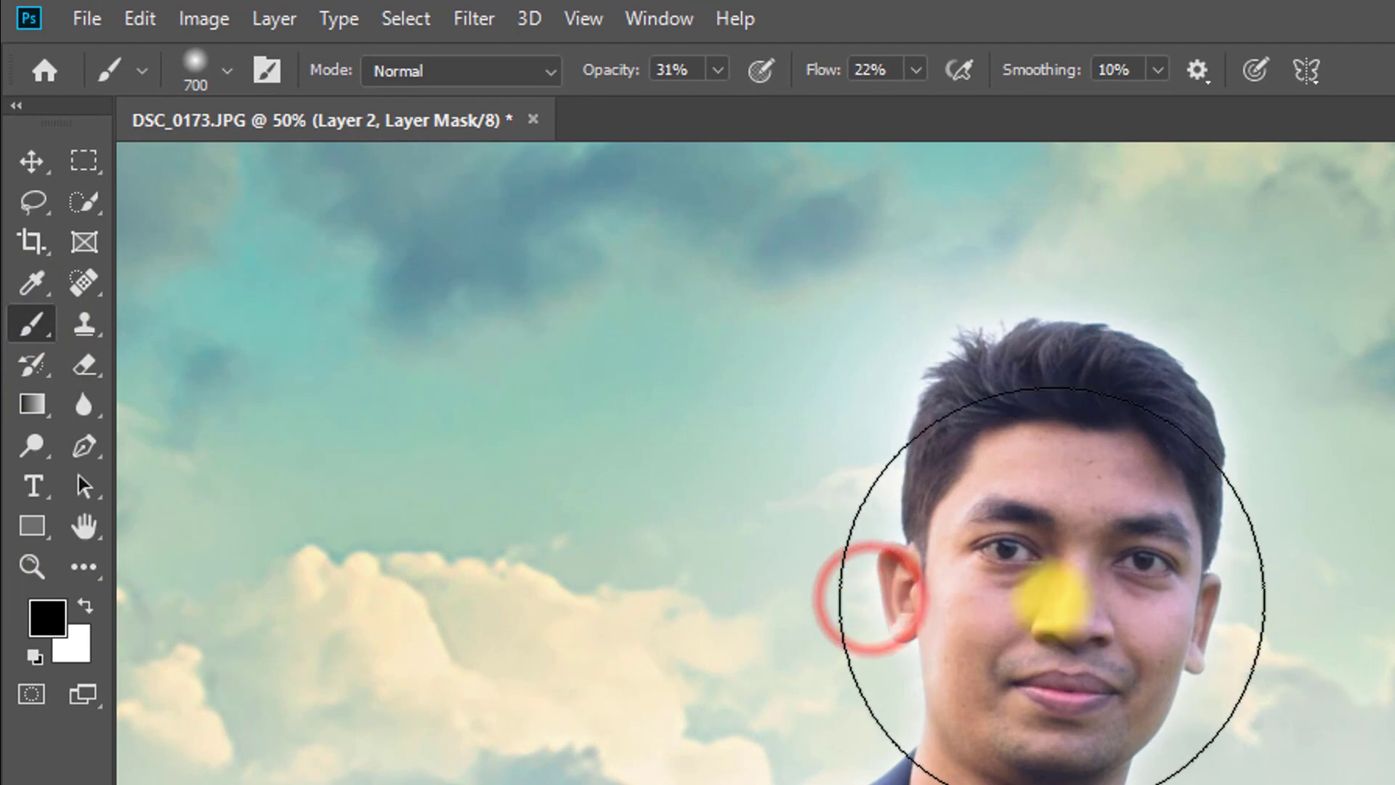
key("bracketright")
key("bracketright")
key("bracketright")
mouse_move(604, 78)
left_mouse_down()
mouse_move(778, 94)
mouse_move(863, 81)
left_mouse_up()
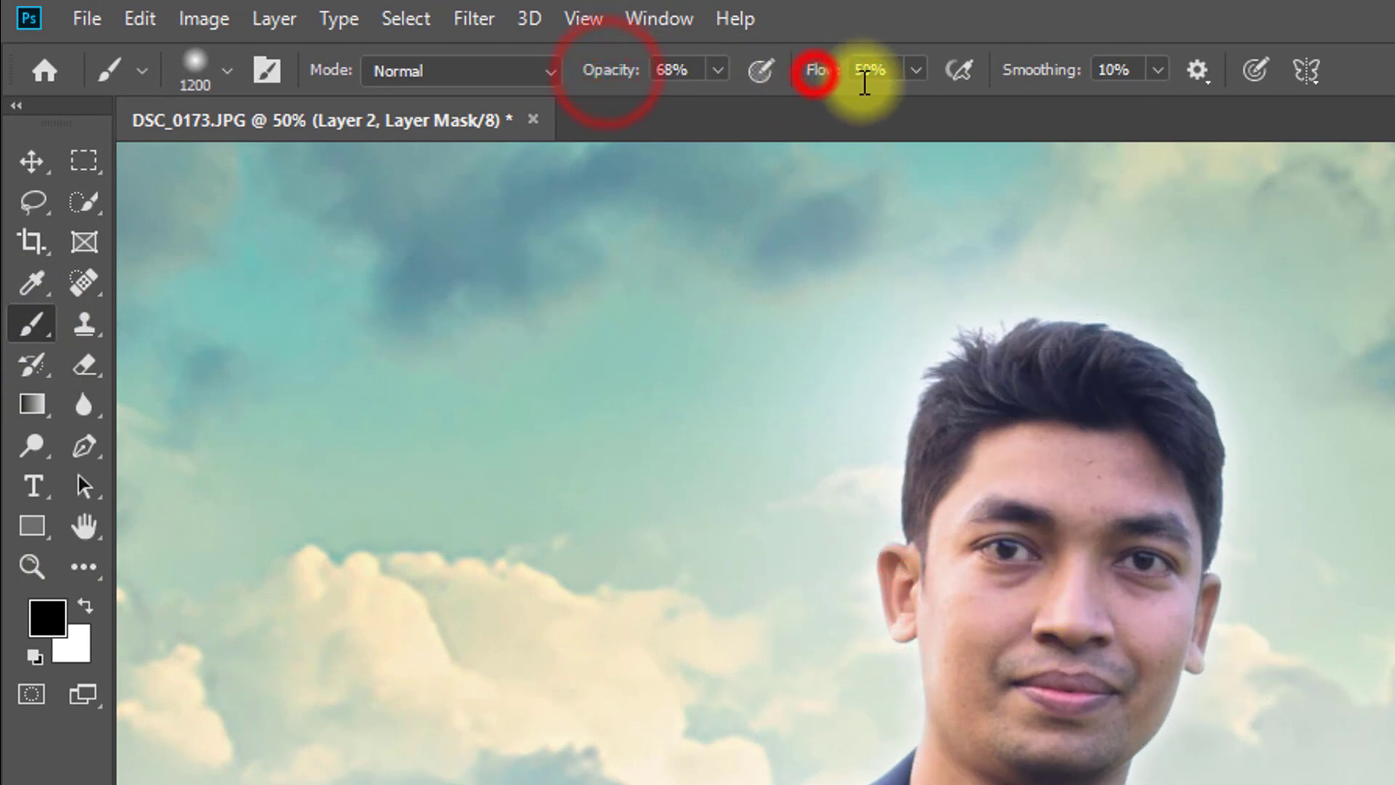
key("bracketleft")
key("bracketleft")
key("bracketleft")
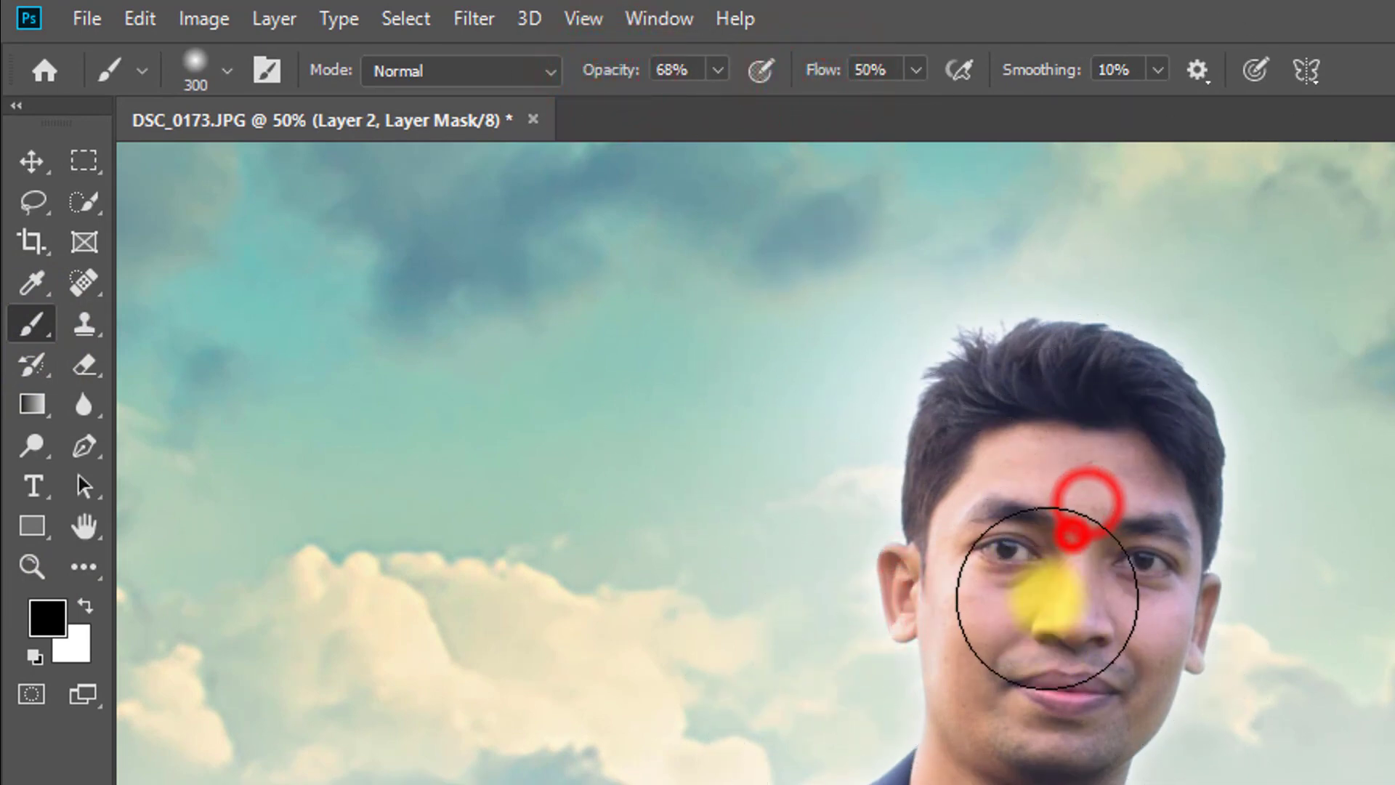
key("bracketright")
key("bracketright")
key("bracketleft")
key("bracketleft")
key("bracketleft")
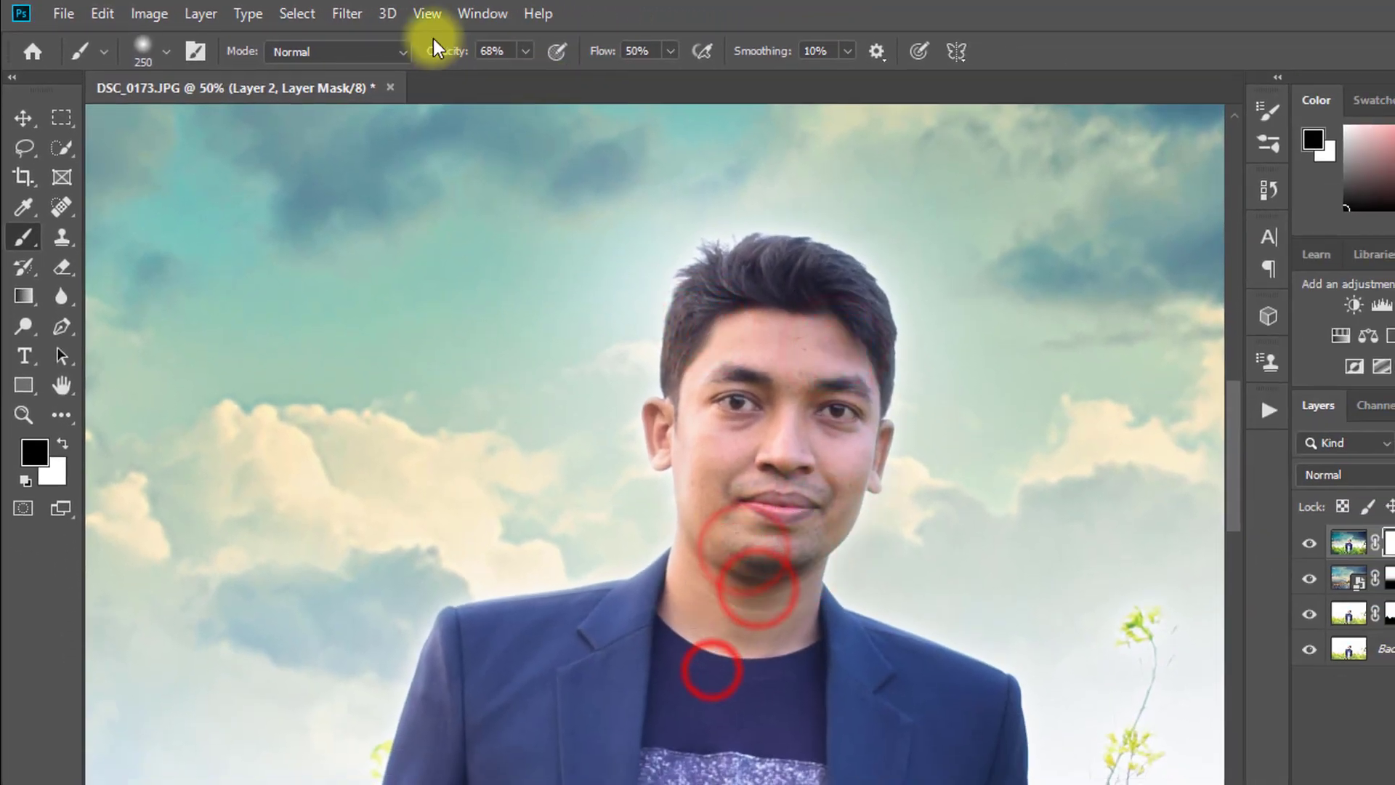
Step: Paint black over the man on Layer 2's mask, then stamp visible into Layer 3
left_click_drag(433, 46, 451, 52)
left_click_drag(599, 51, 608, 52)
scroll(675, 483, "down", 2)
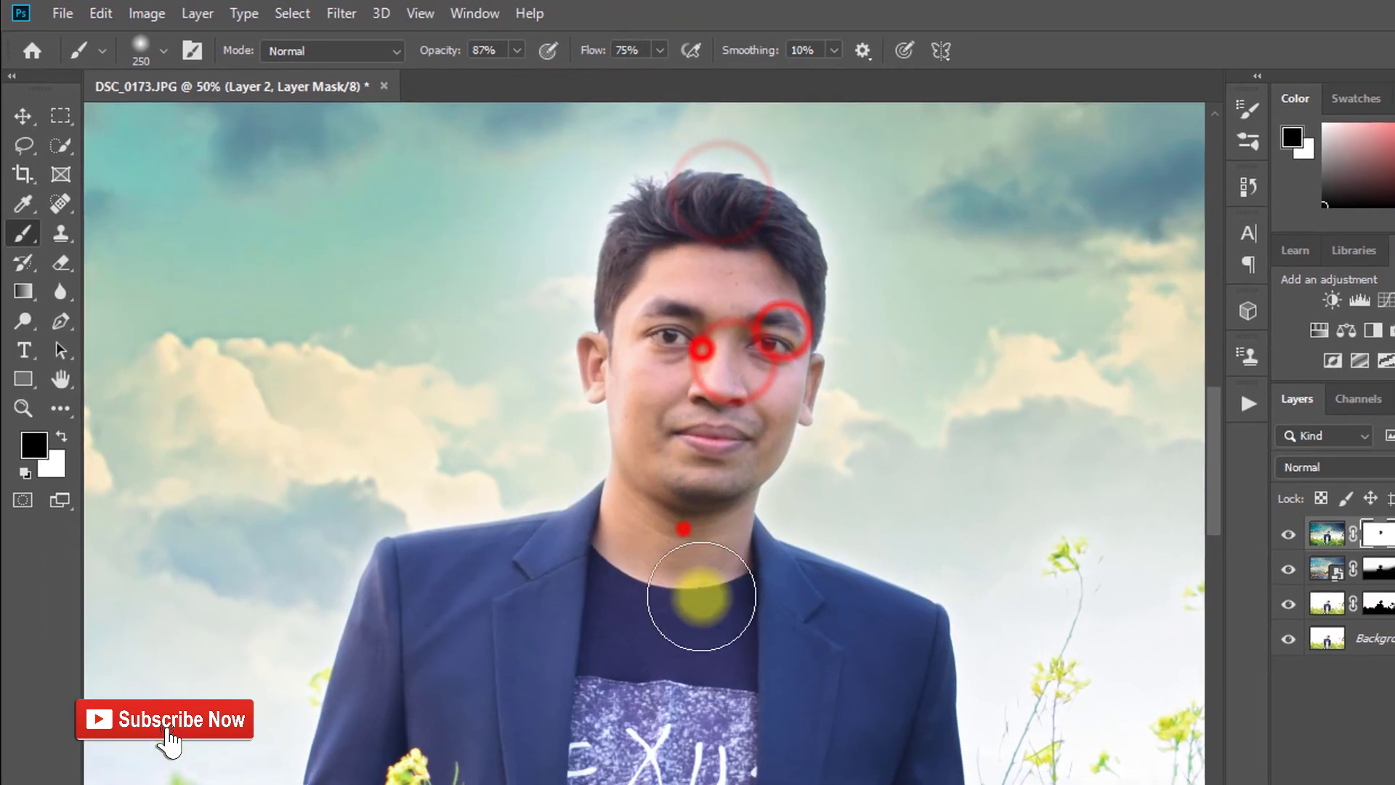
mouse_move(704, 592)
left_mouse_down()
mouse_move(711, 277)
mouse_move(764, 164)
mouse_move(719, 567)
left_mouse_up()
left_click_drag(623, 458, 623, 554)
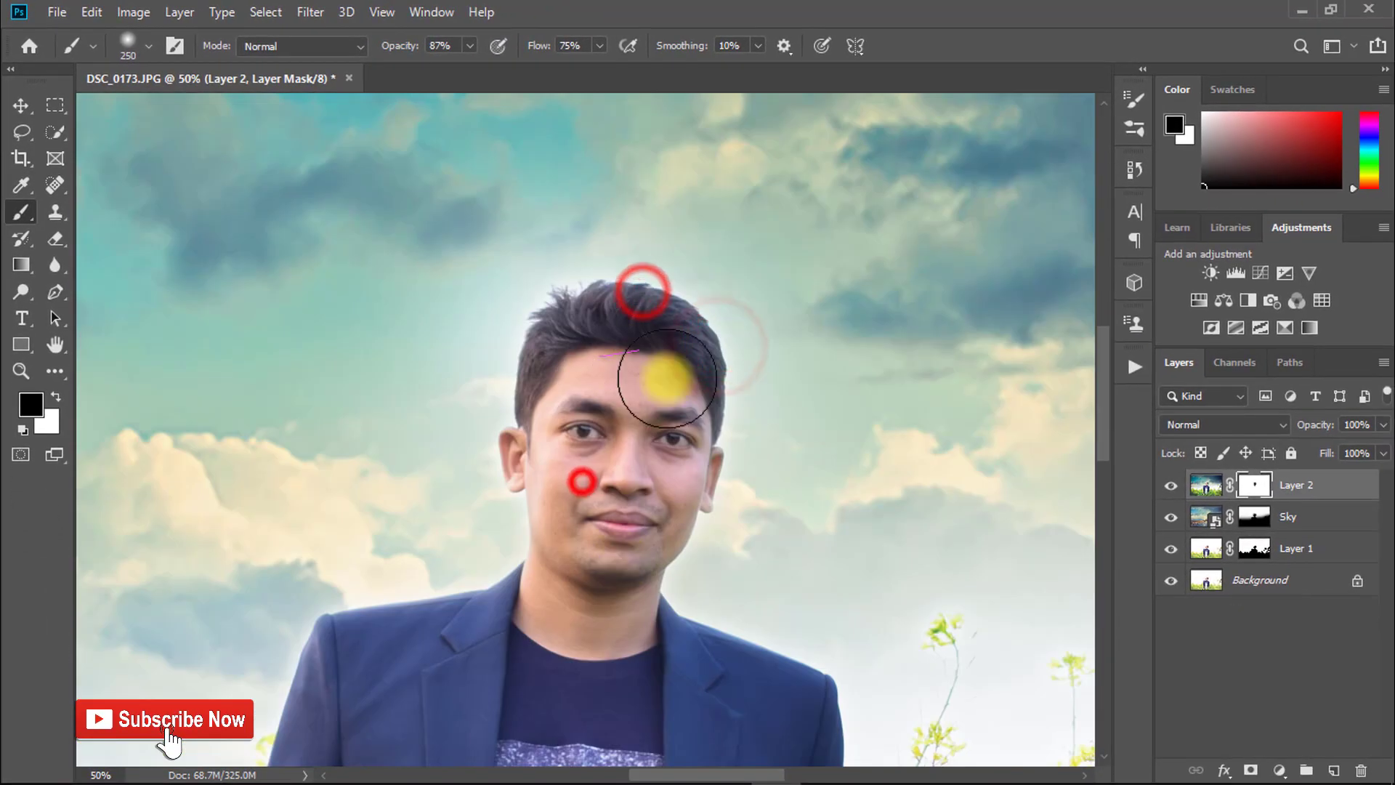
scroll(589, 600, "down", 5)
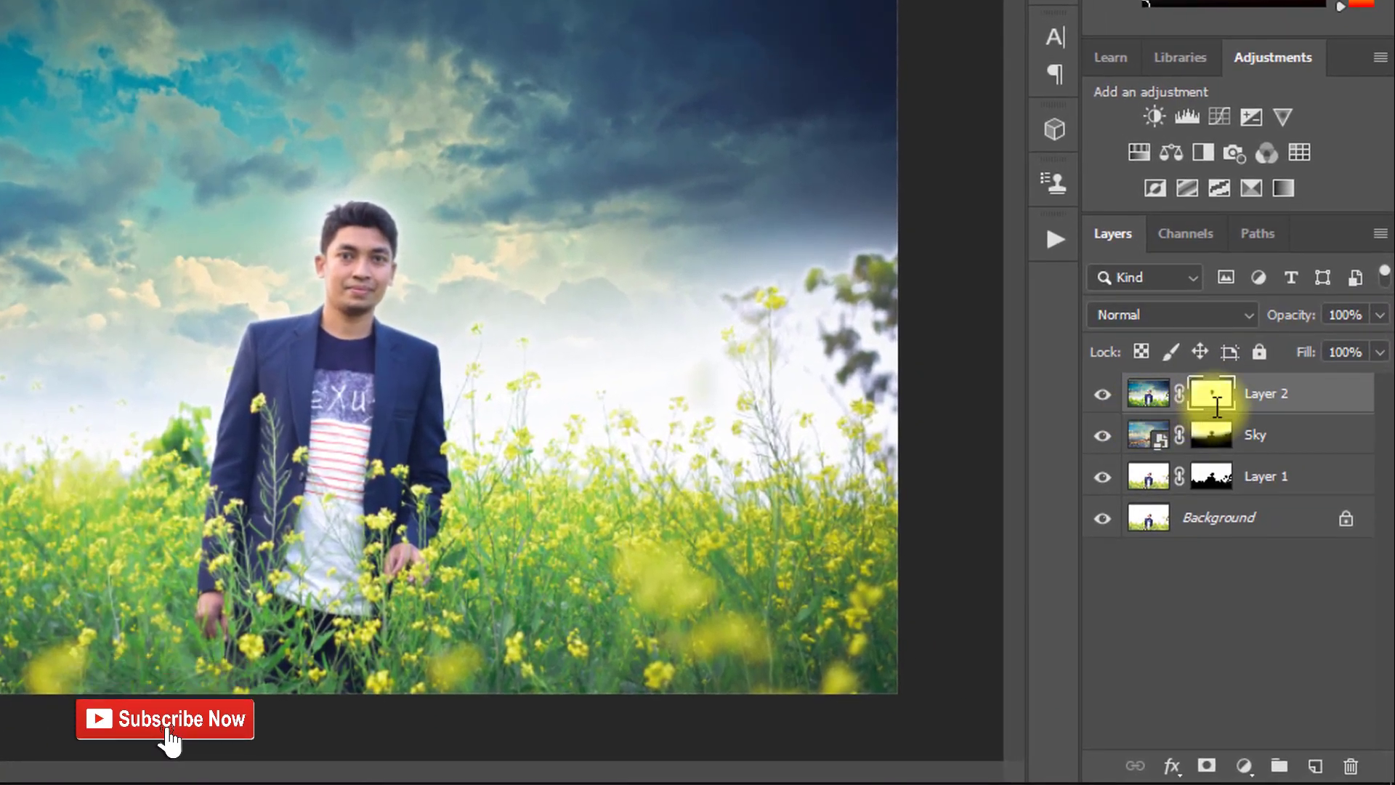
key("ctrl+alt+shift+e")
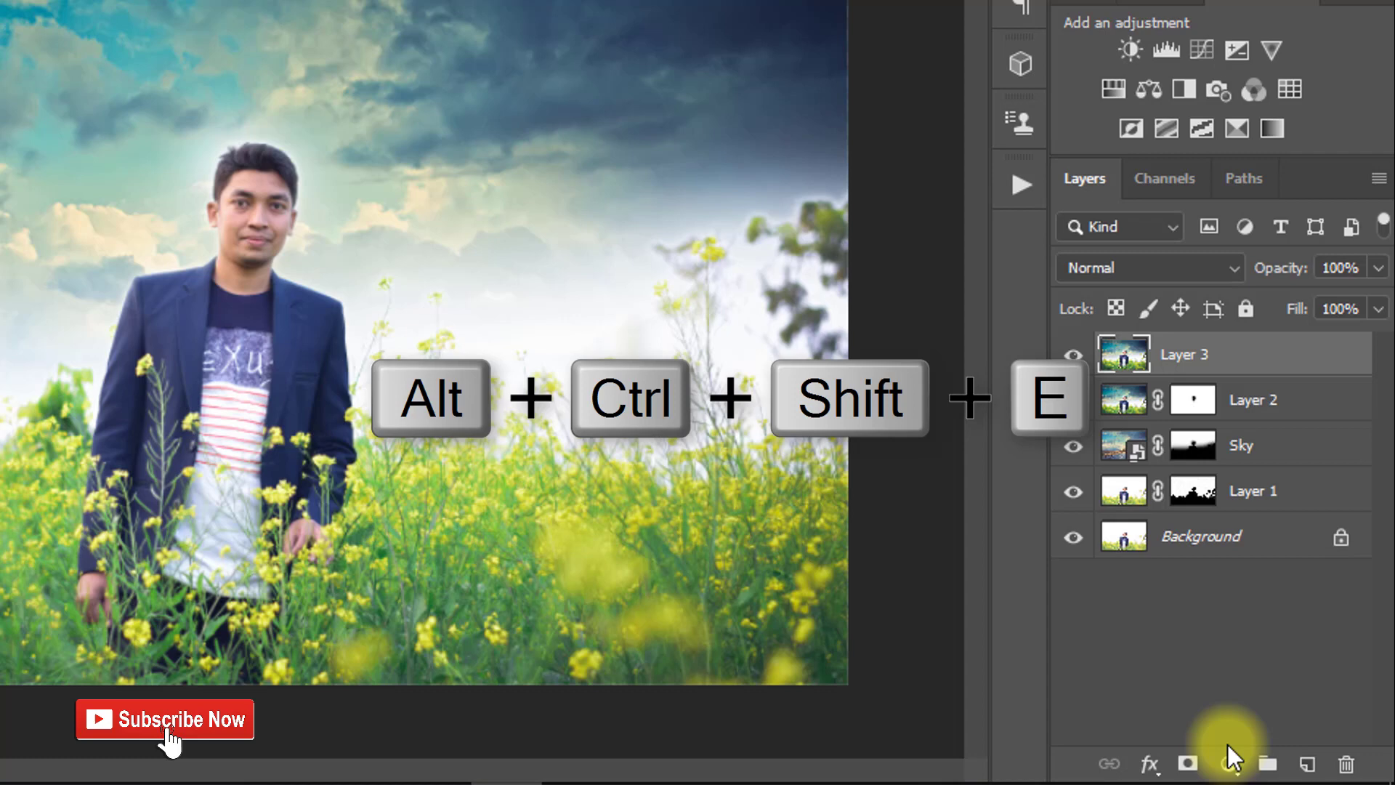
left_click(1229, 761)
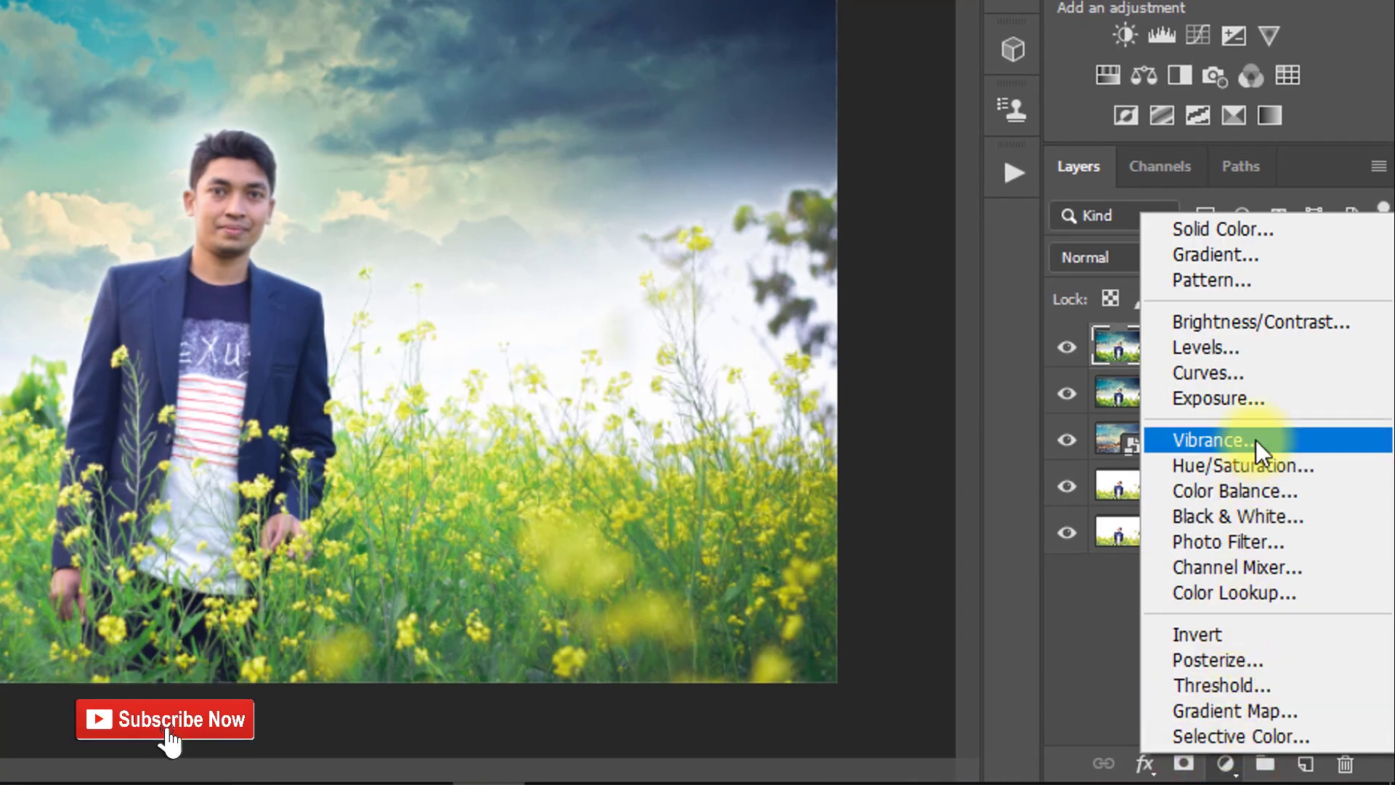
Step: Add a Color Balance layer with midtones at -7, +4 and +10, then close Properties
left_click(1227, 489)
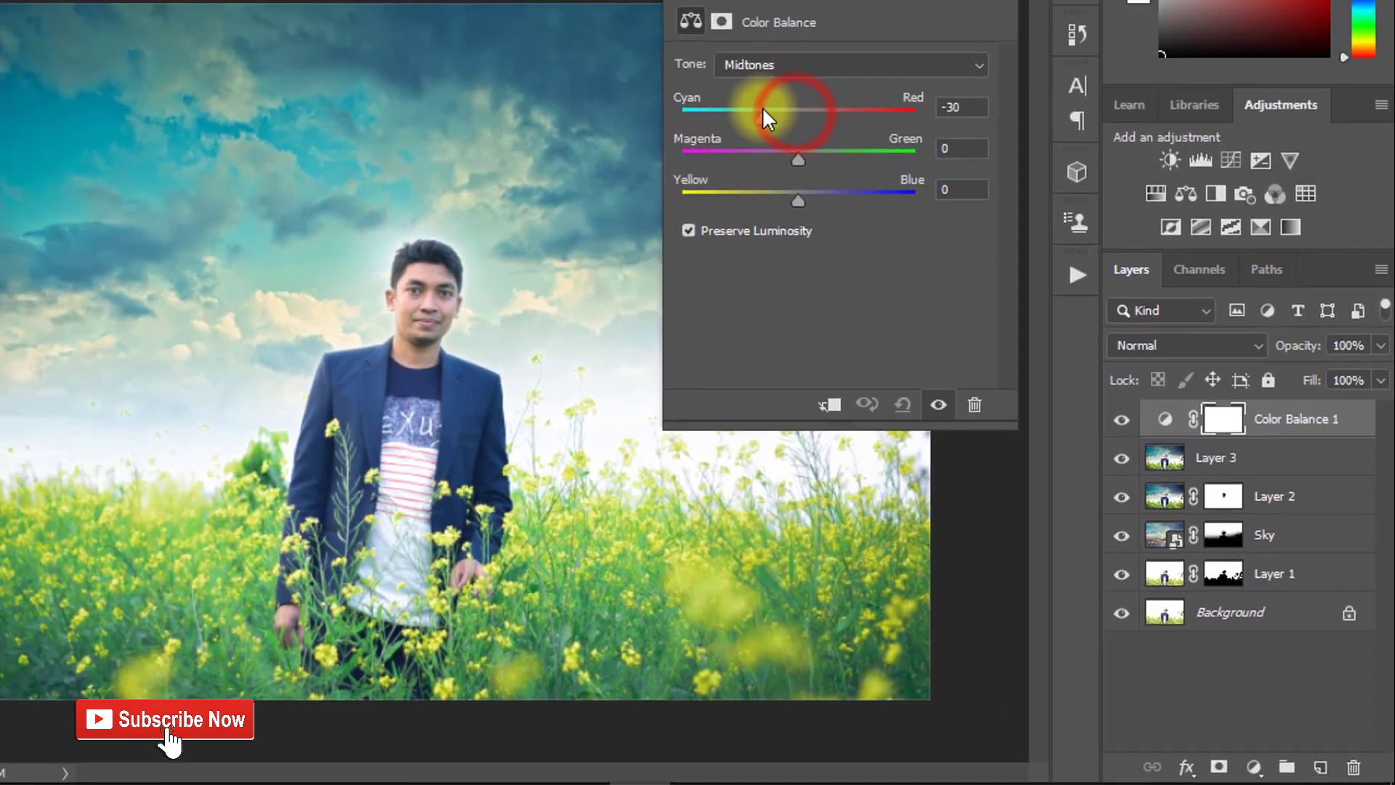
left_click_drag(854, 172, 829, 174)
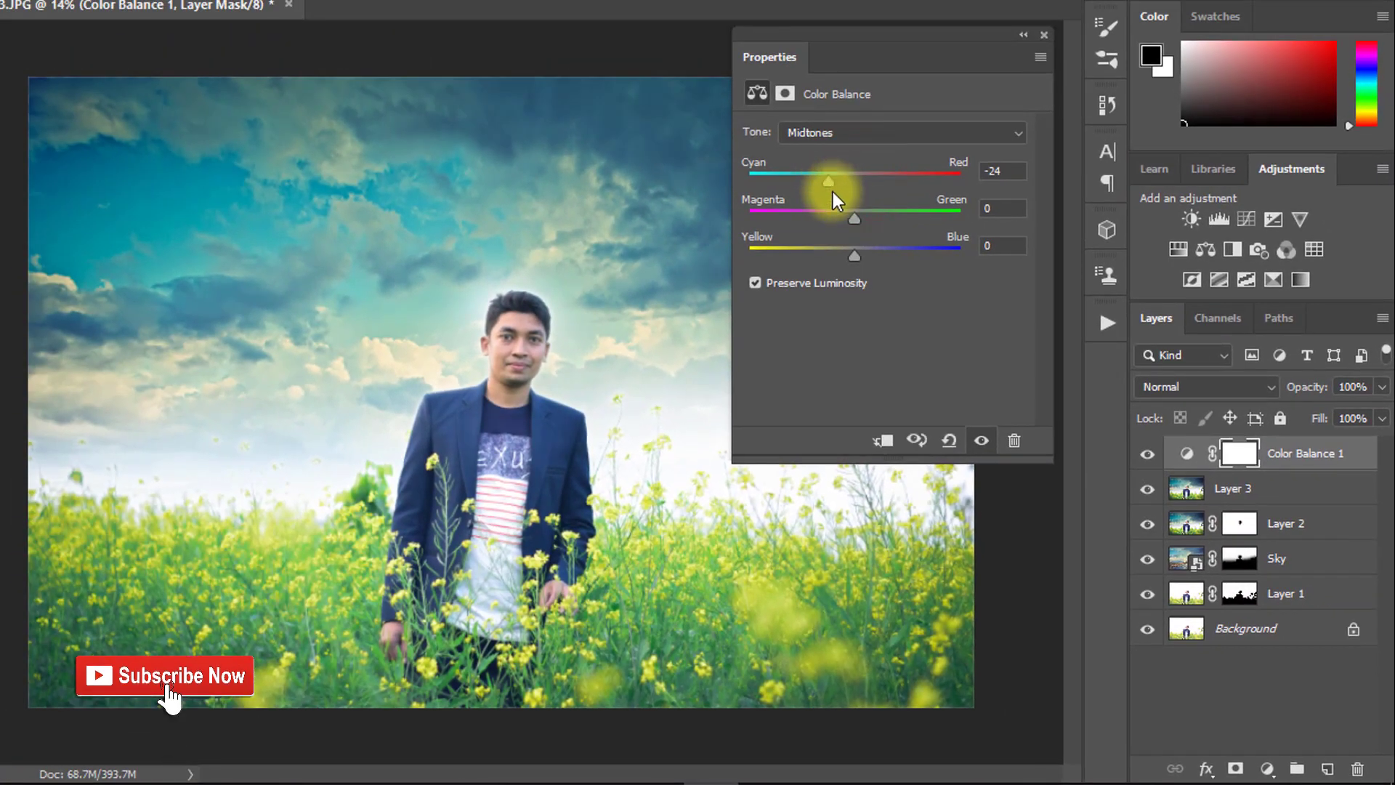
left_click_drag(856, 221, 865, 253)
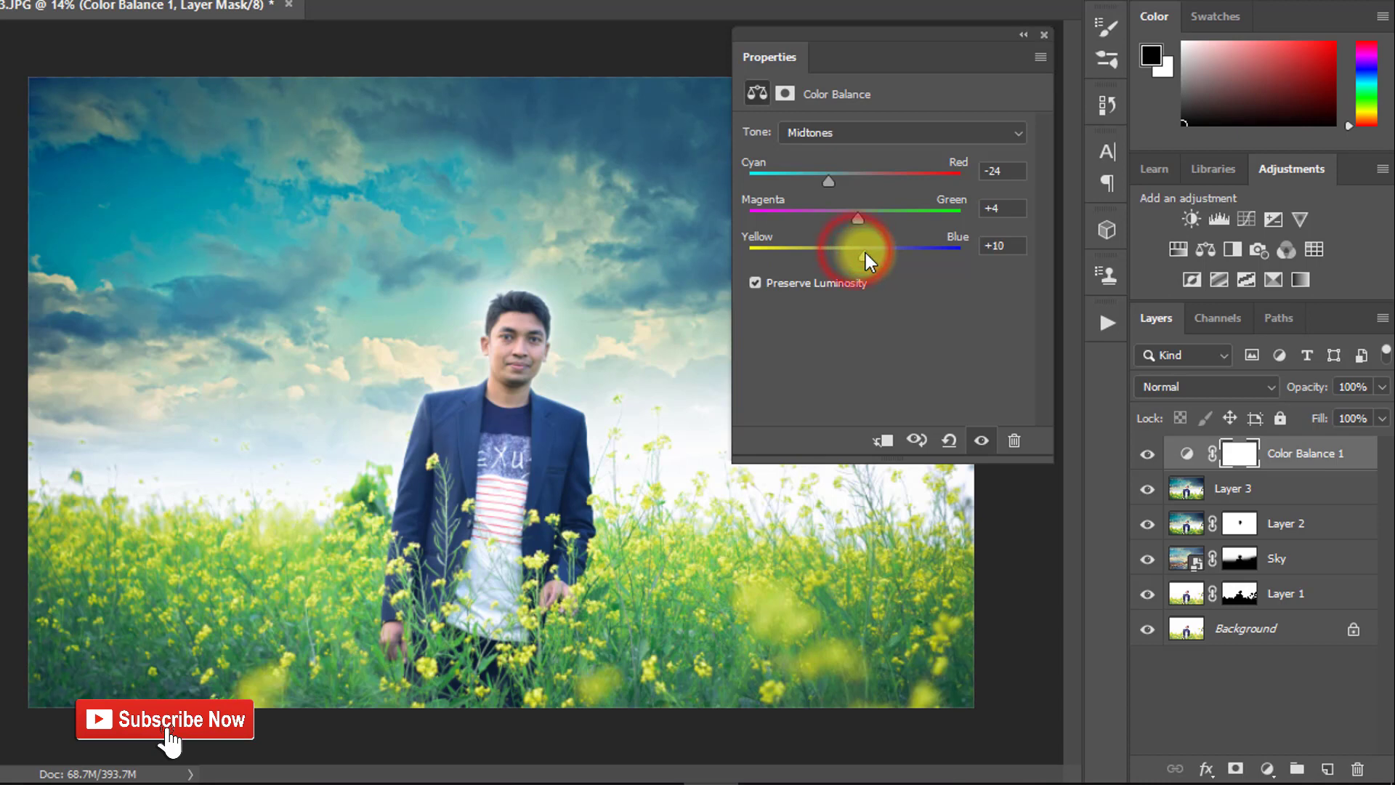
left_click_drag(830, 180, 847, 194)
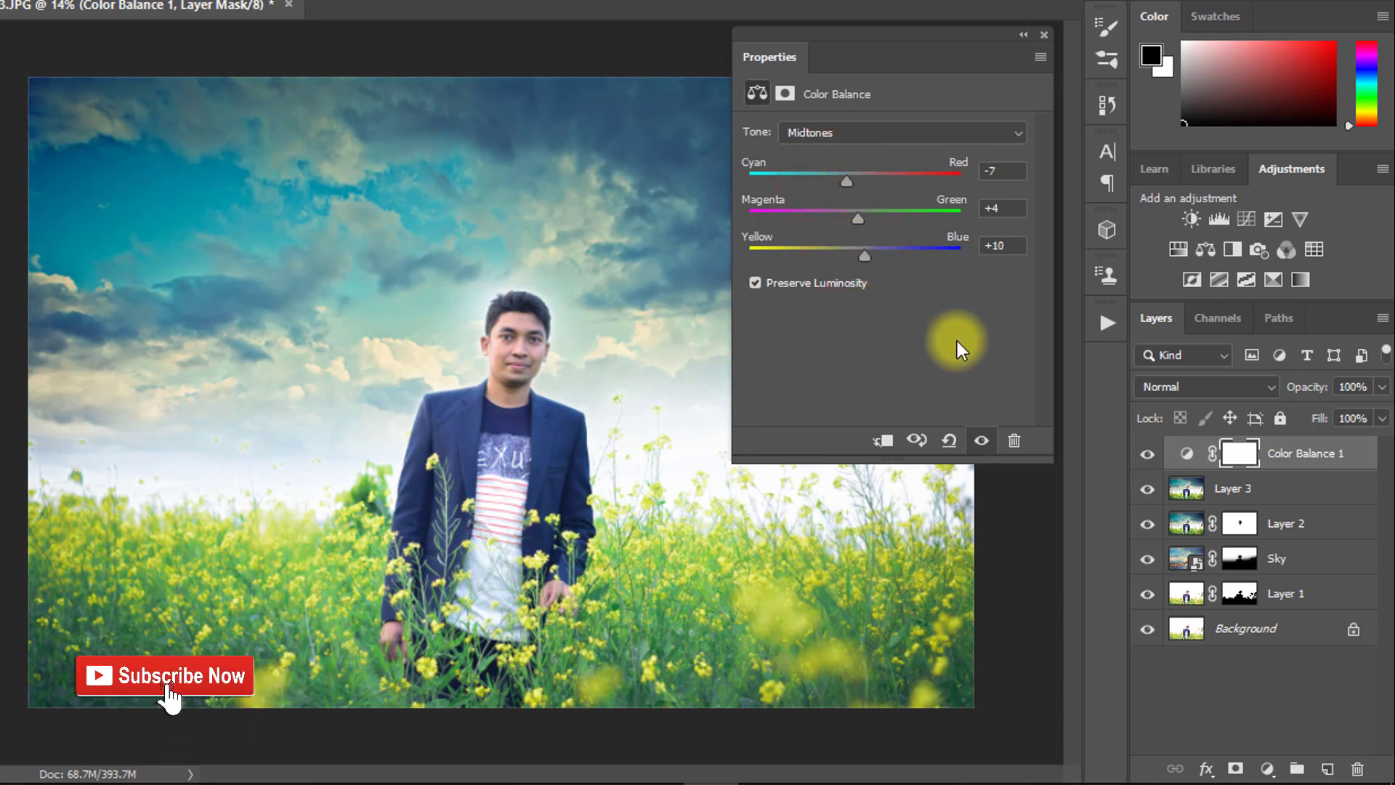
left_click(1041, 34)
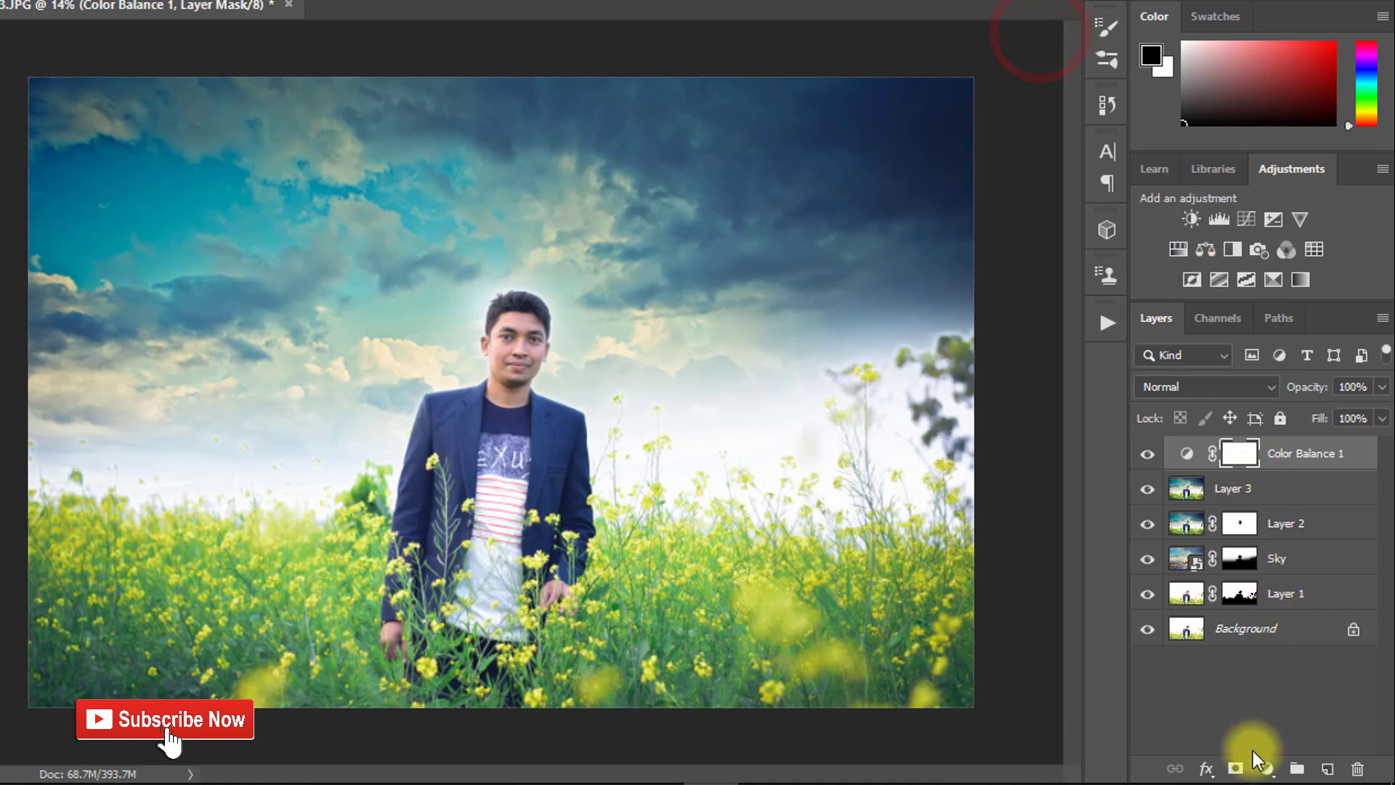
Step: Add a Curves layer with a midtone point and slightly lifted shadows on RGB
left_click(1267, 768)
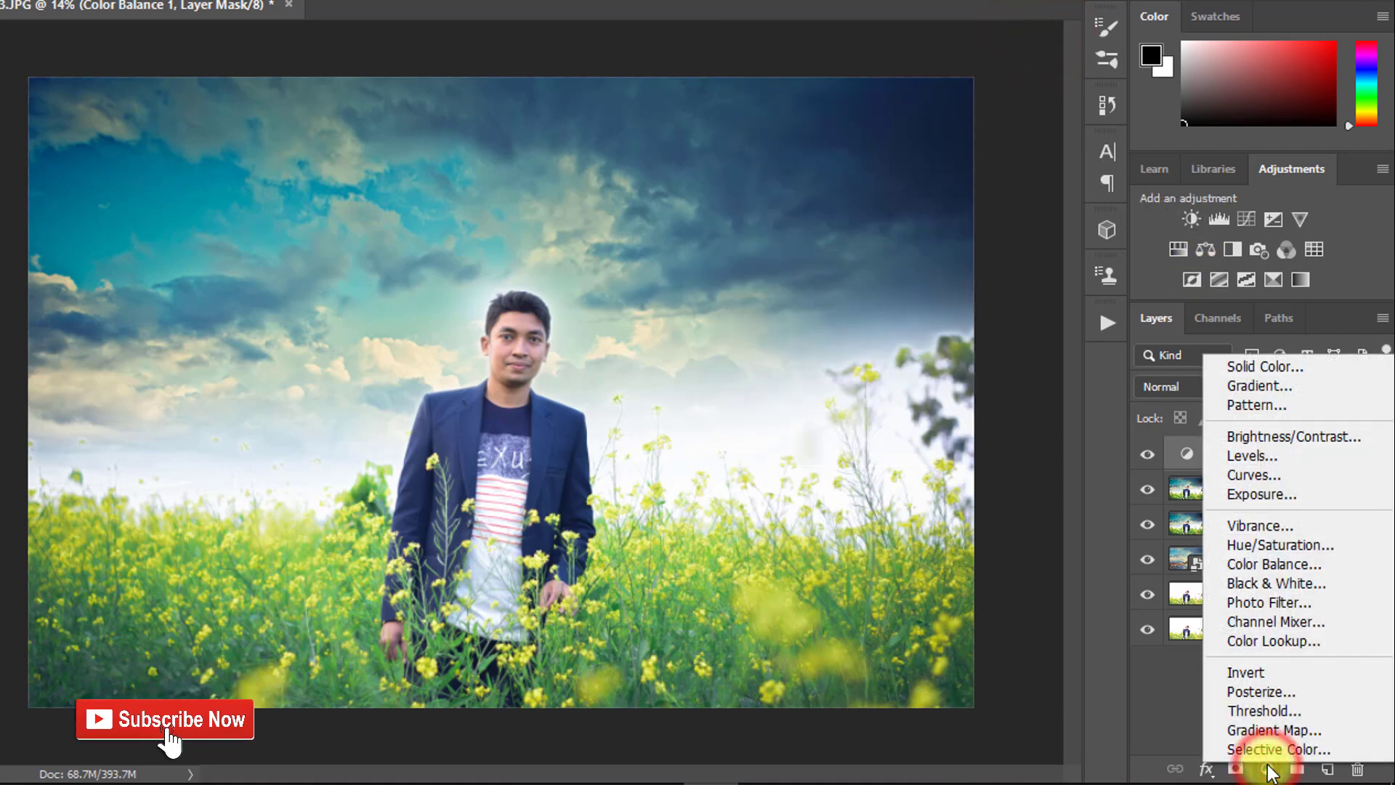
left_click(1269, 472)
left_click(866, 333)
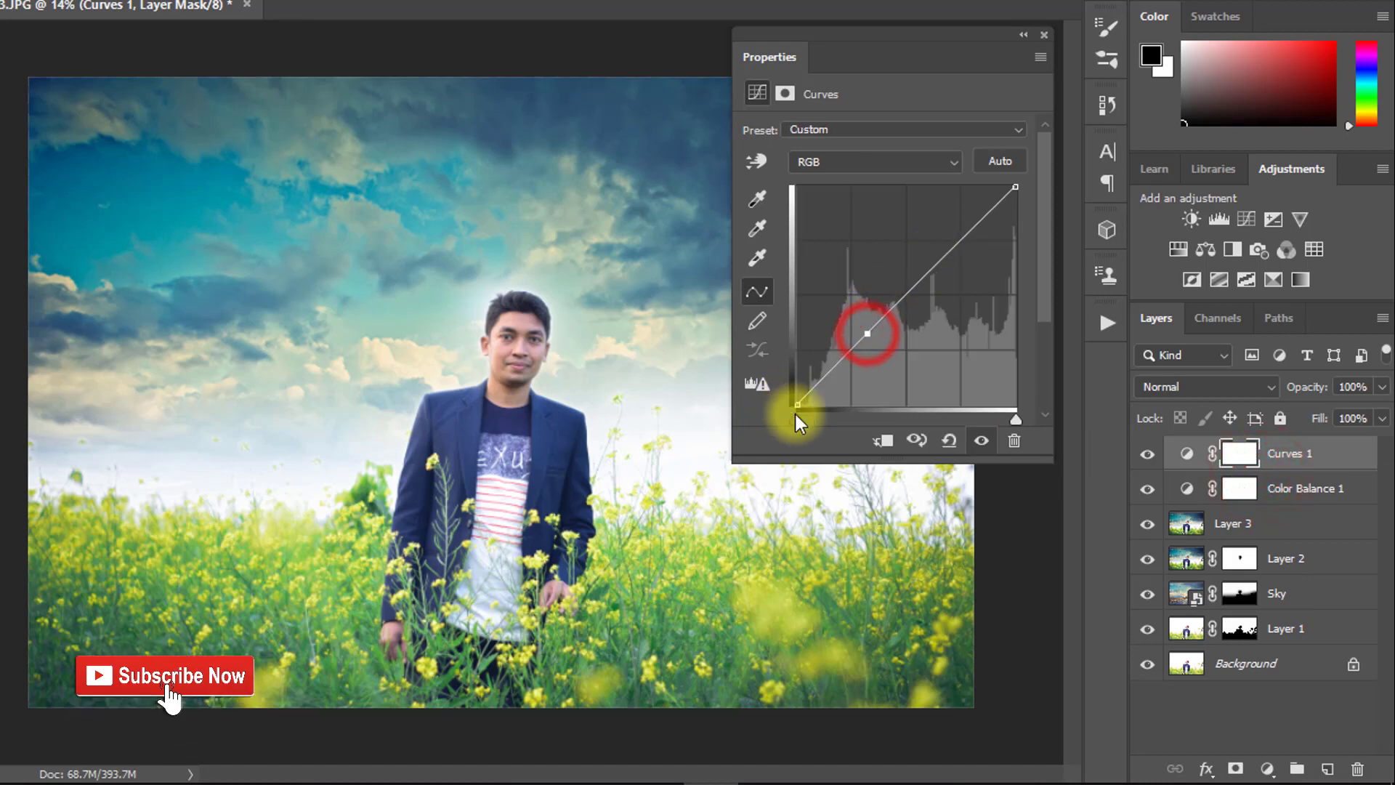
left_click_drag(796, 401, 791, 392)
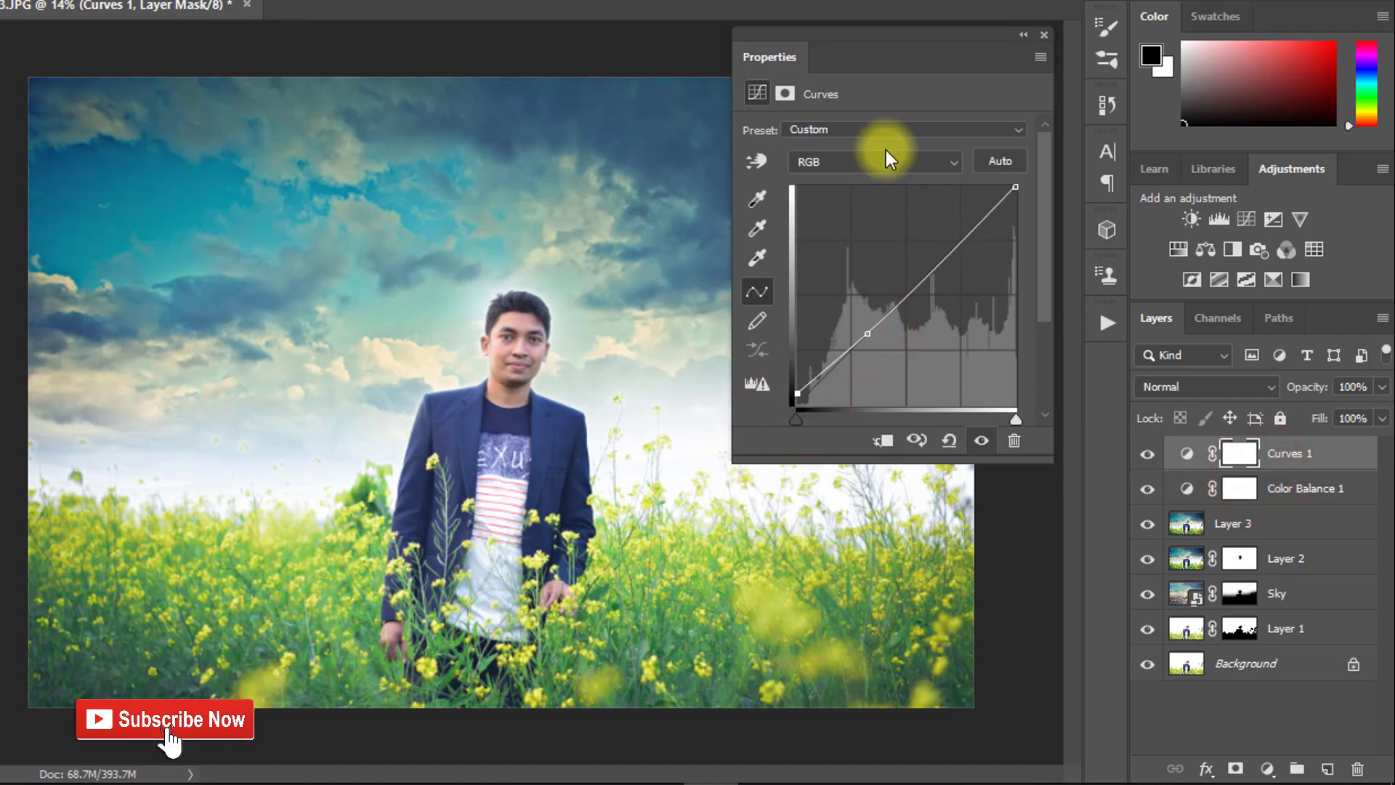
Step: Add a point on the Green curve and lift its shadows slightly
left_click(861, 162)
left_click(813, 212)
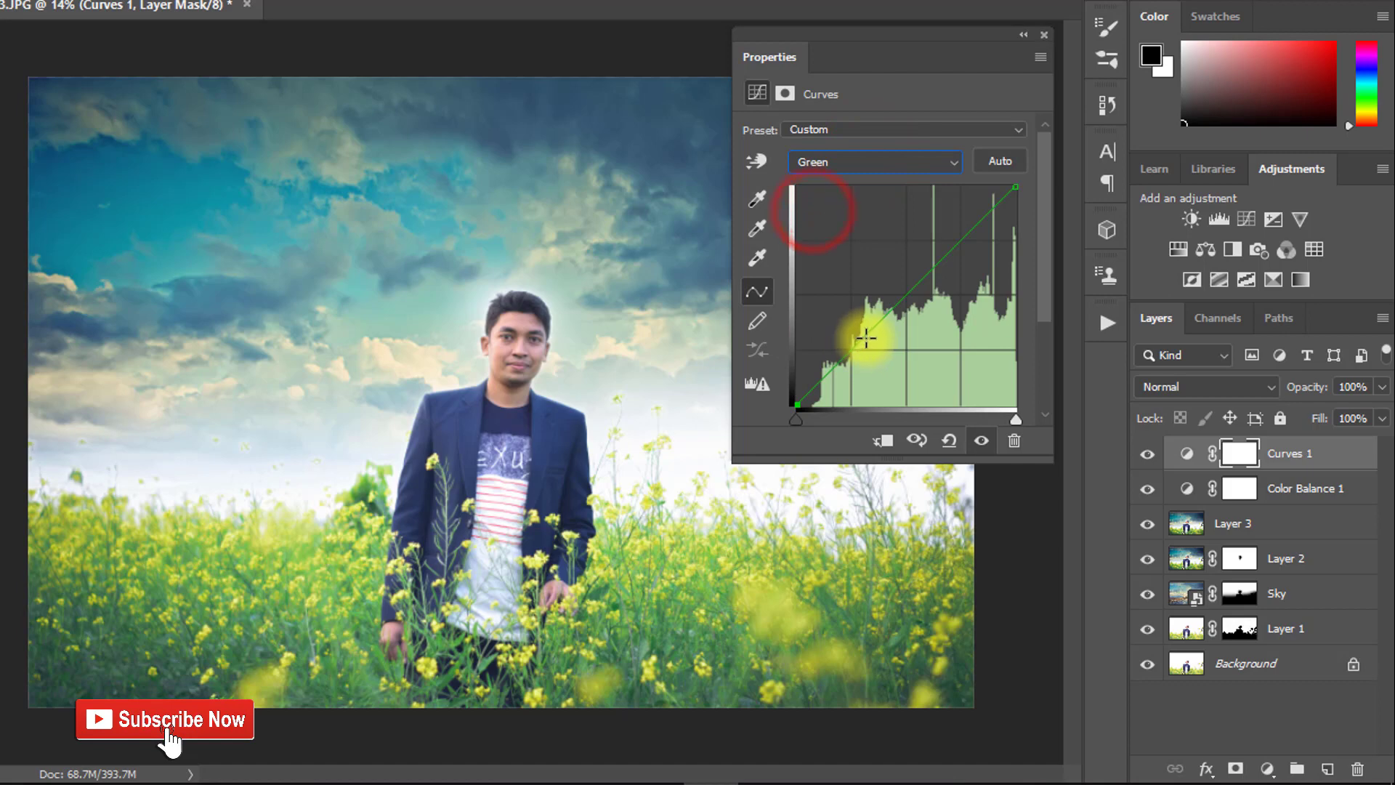
left_click(863, 332)
left_click(797, 398)
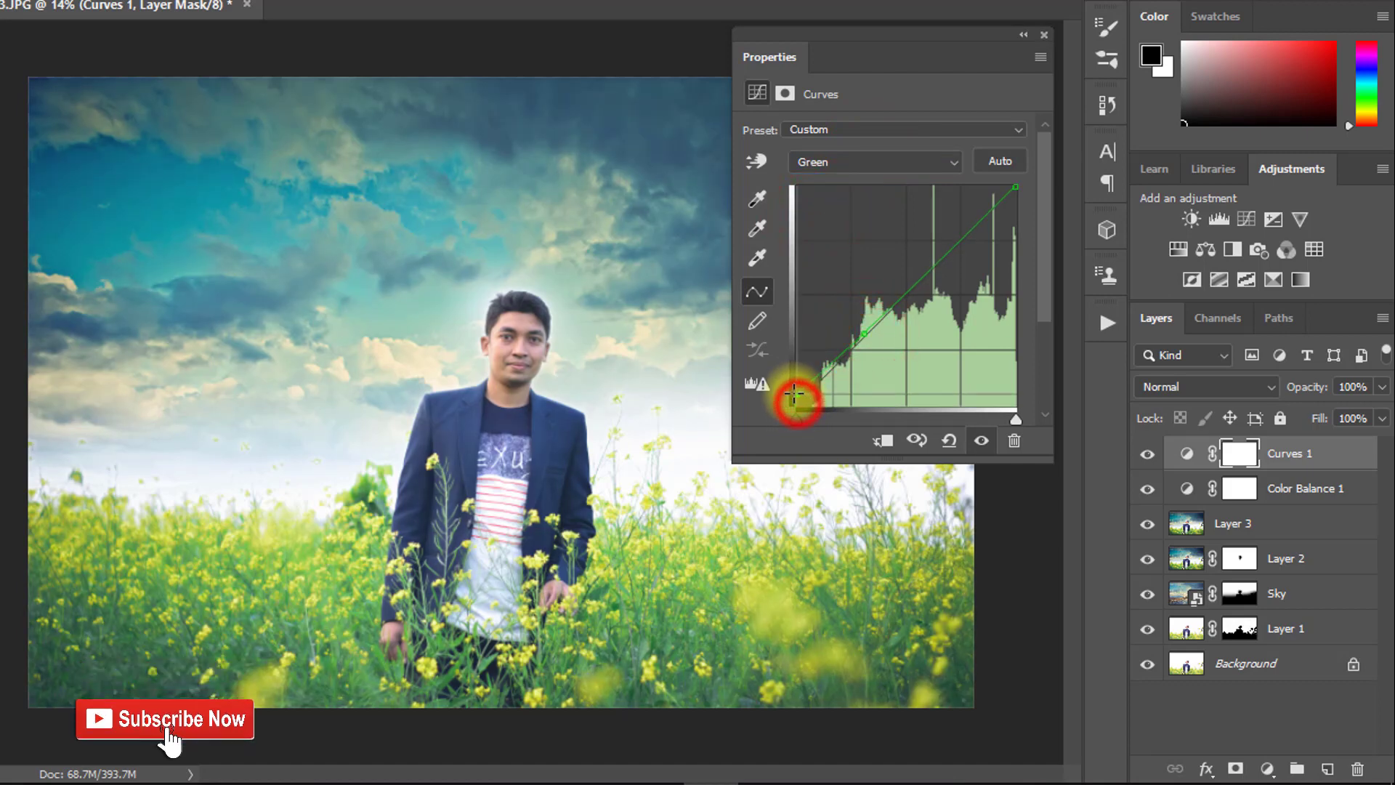
left_click_drag(786, 398, 777, 389)
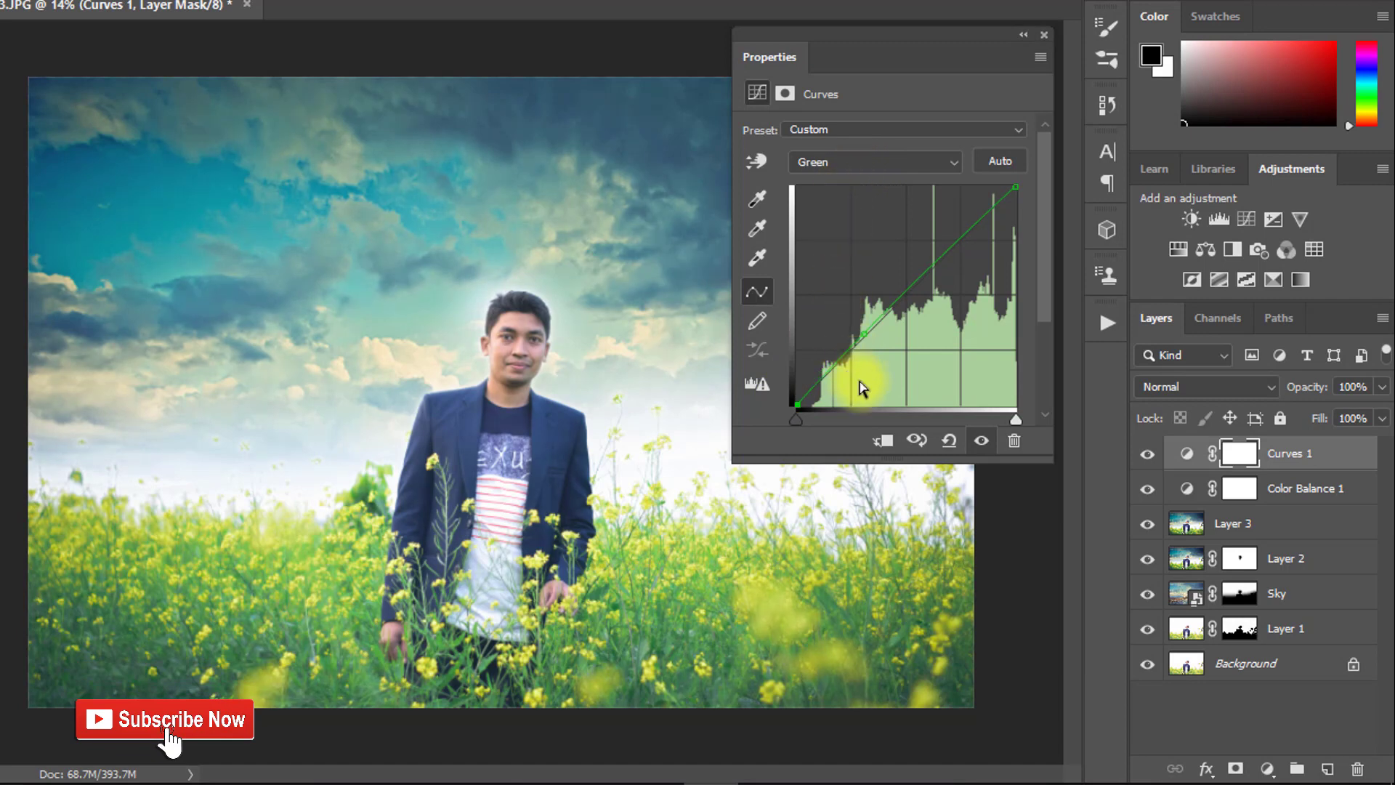
left_click(860, 339)
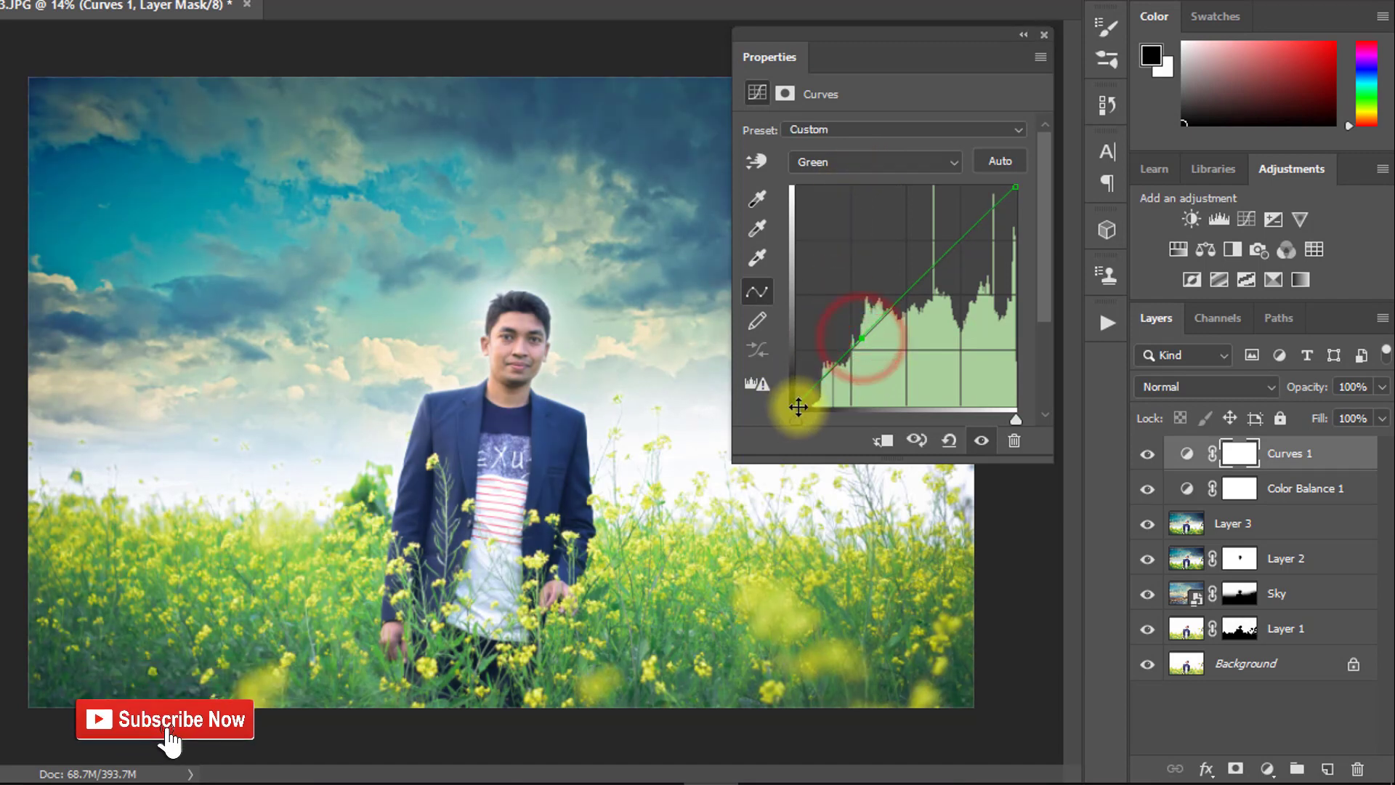
Step: Lift the Blue curve's shadows, then close the Curves properties
left_click(892, 165)
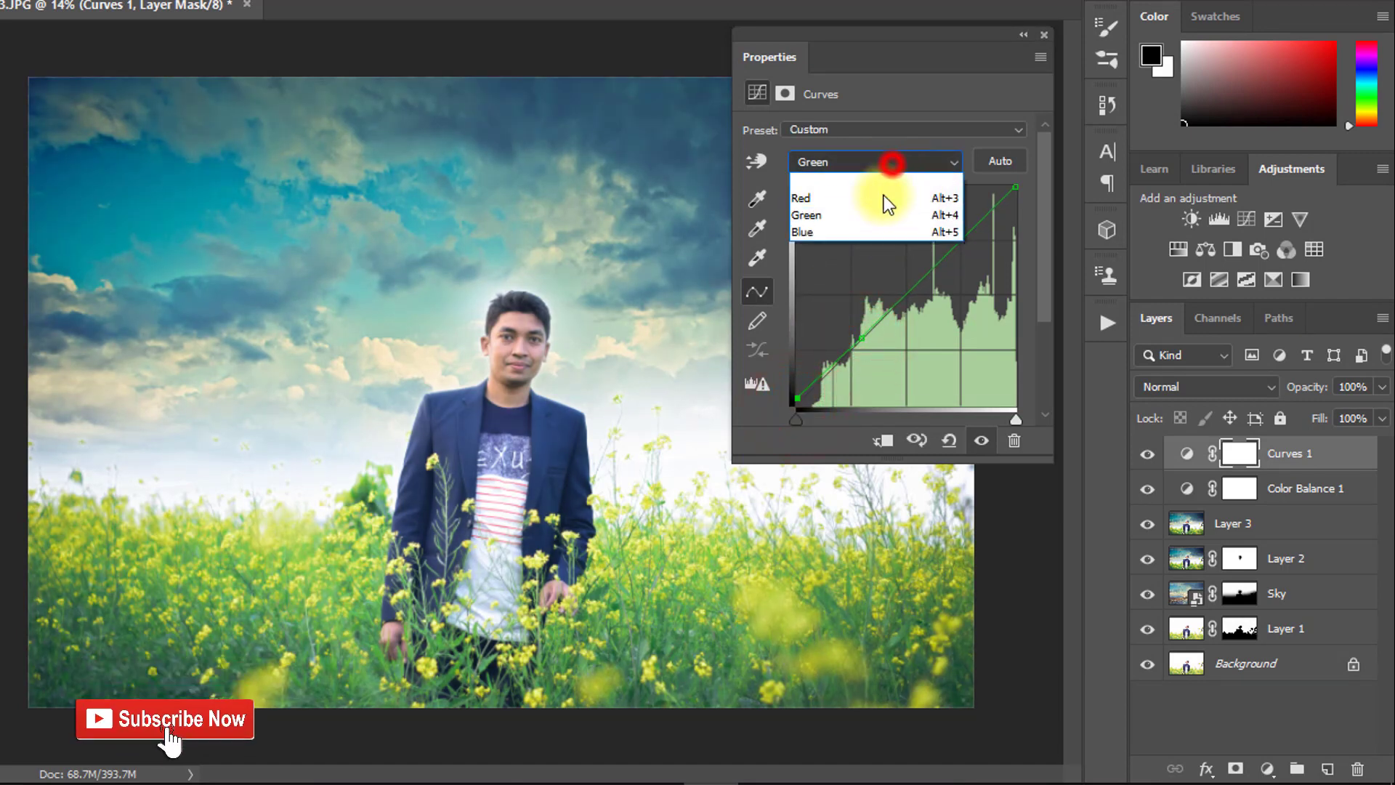
left_click(842, 230)
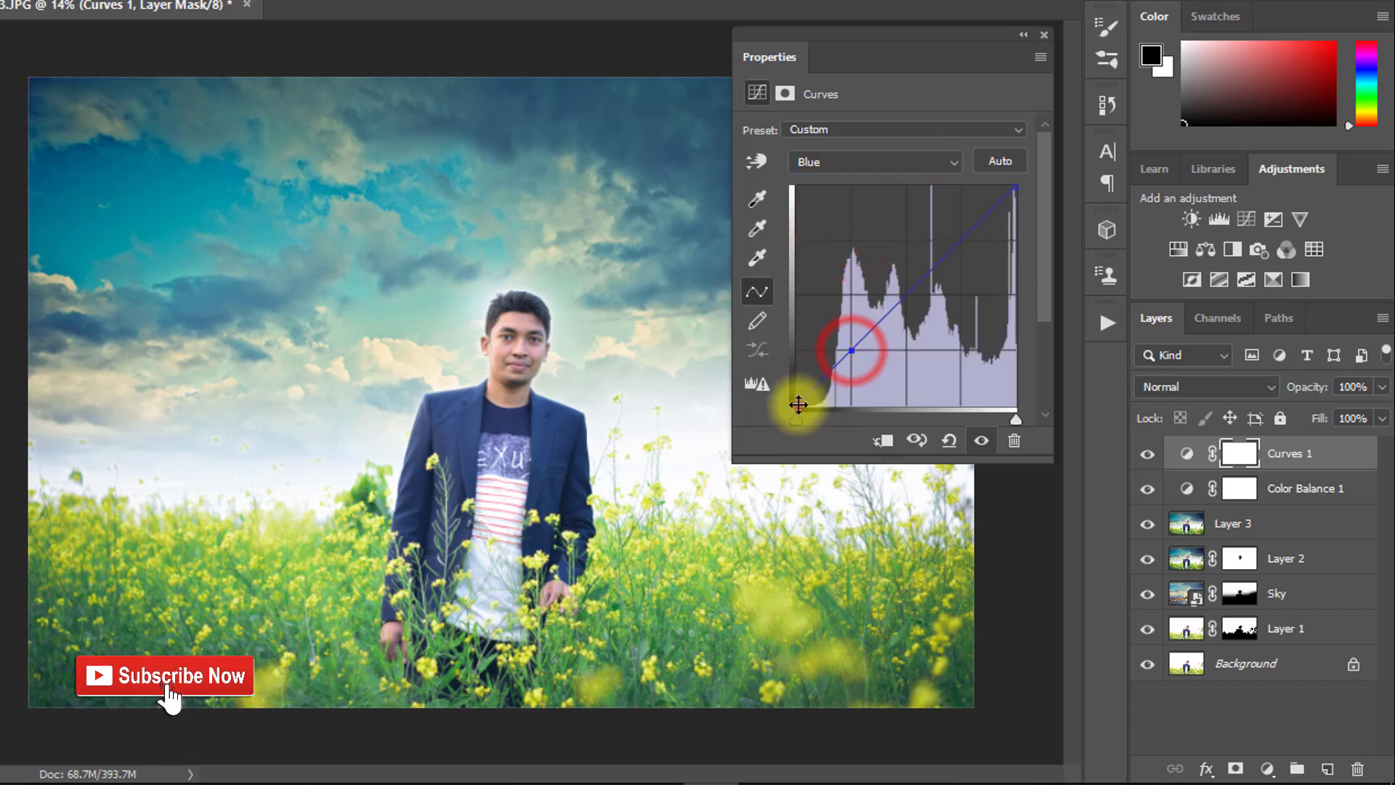
left_click_drag(796, 406, 797, 389)
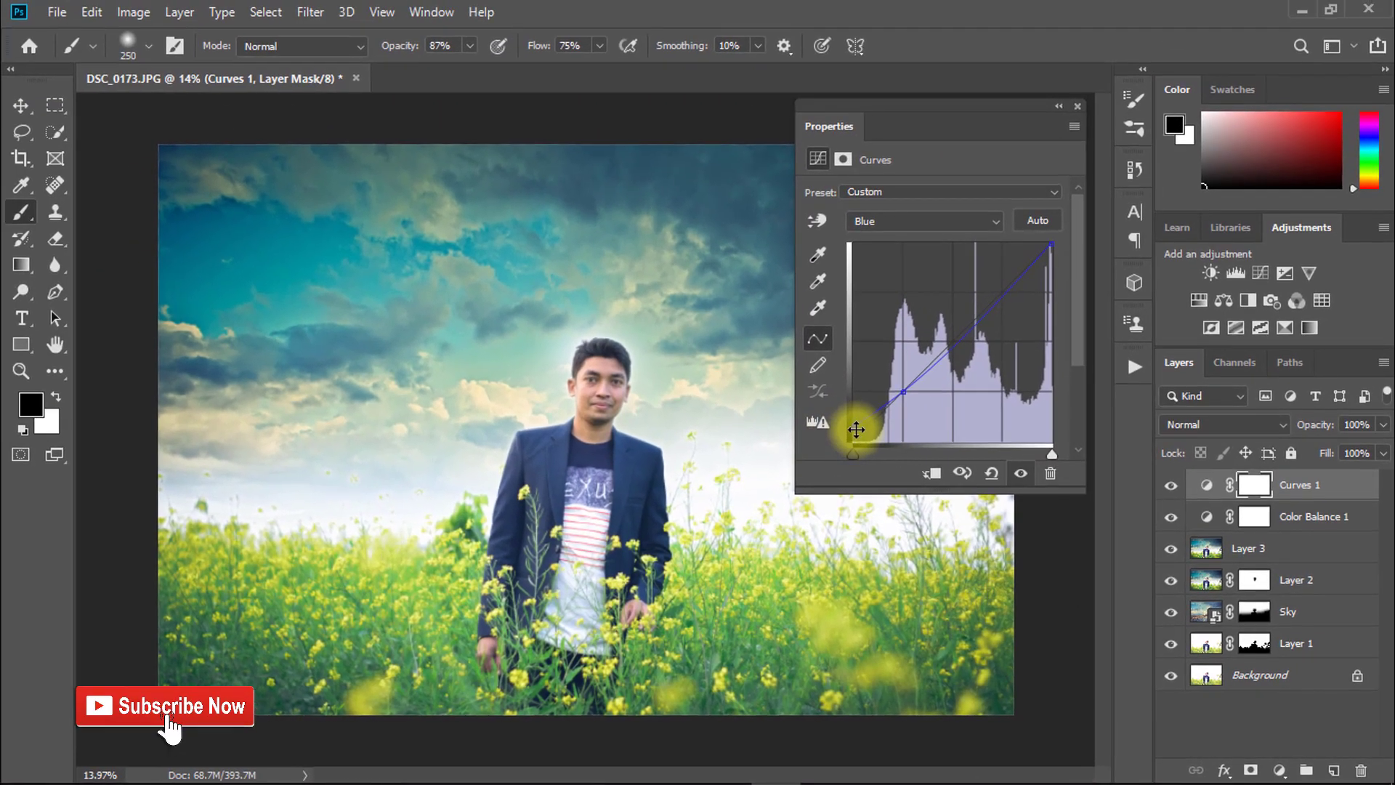
left_click_drag(850, 428, 849, 433)
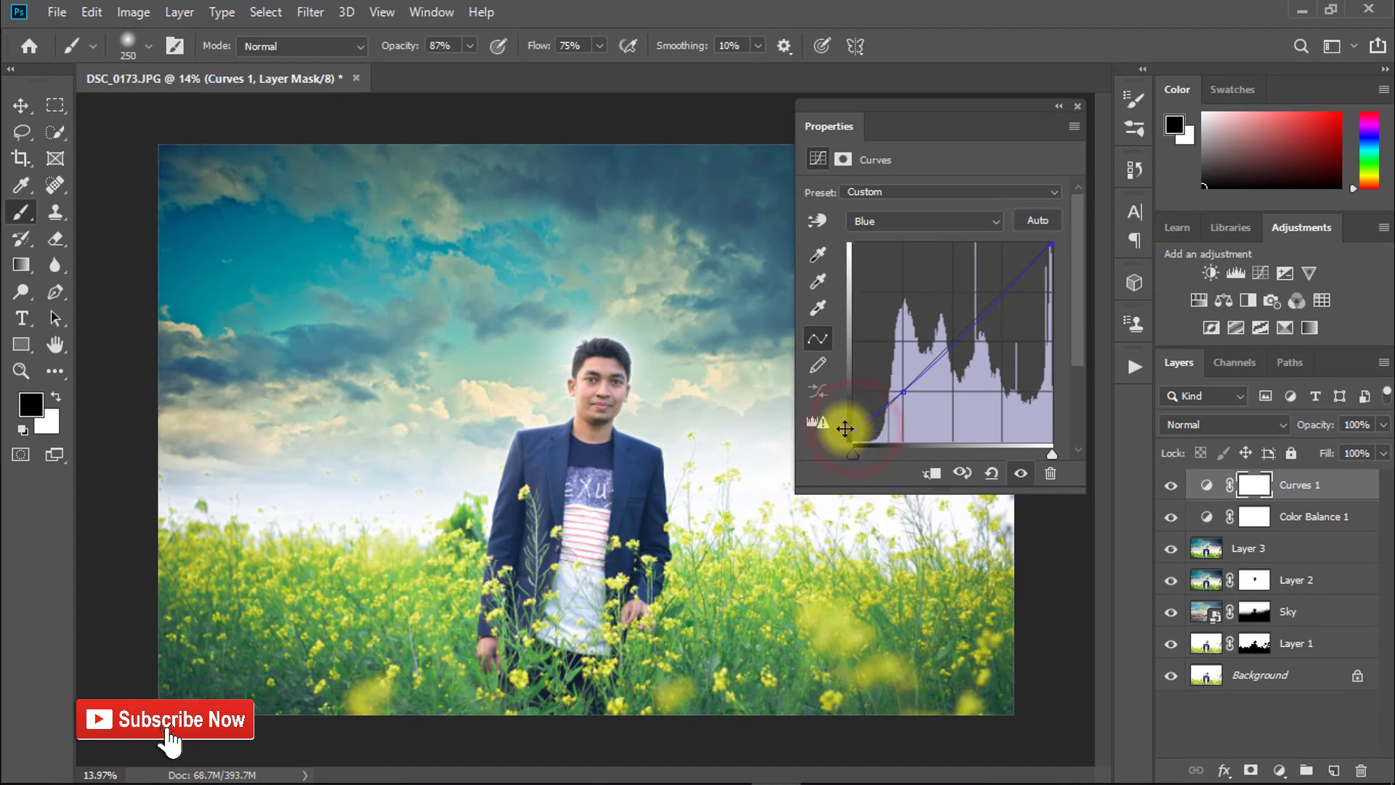
left_click(1077, 107)
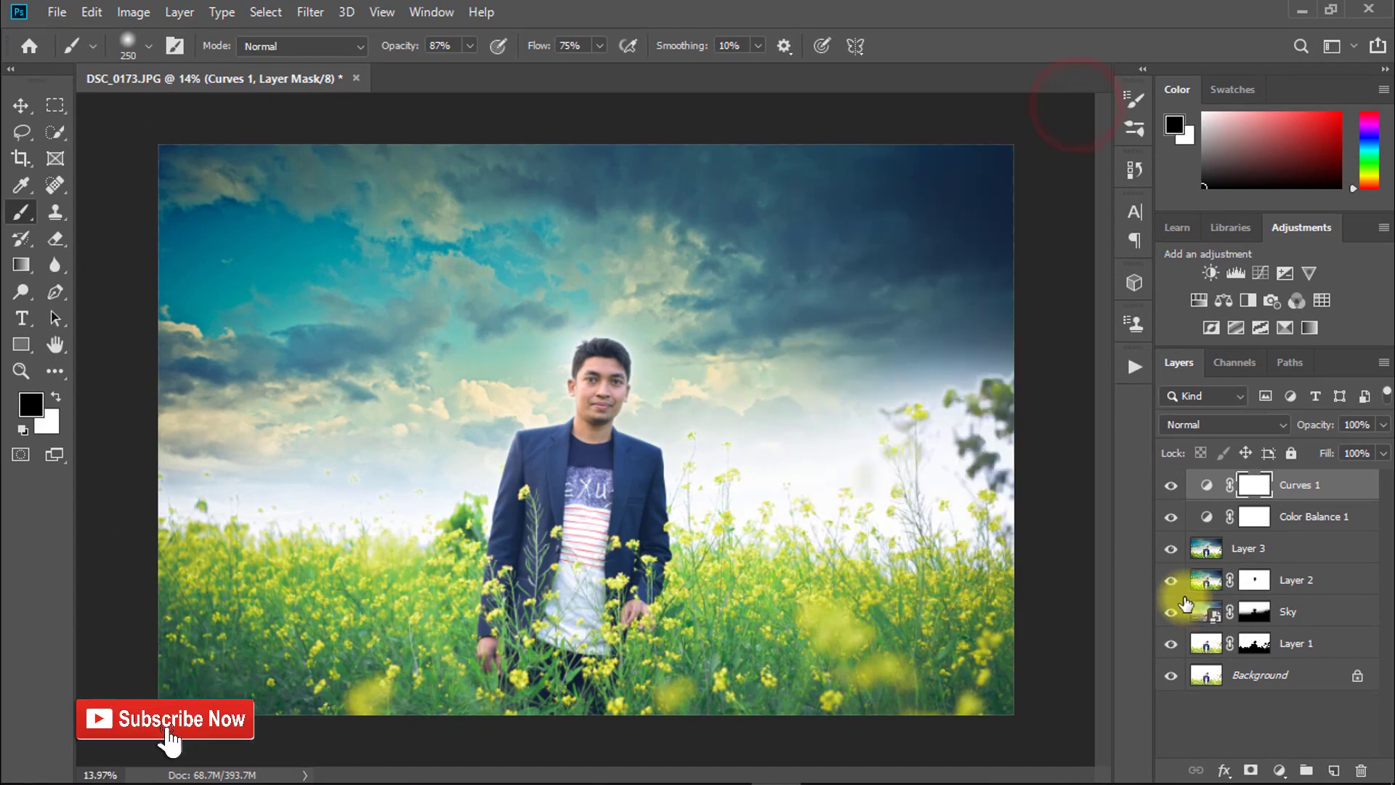